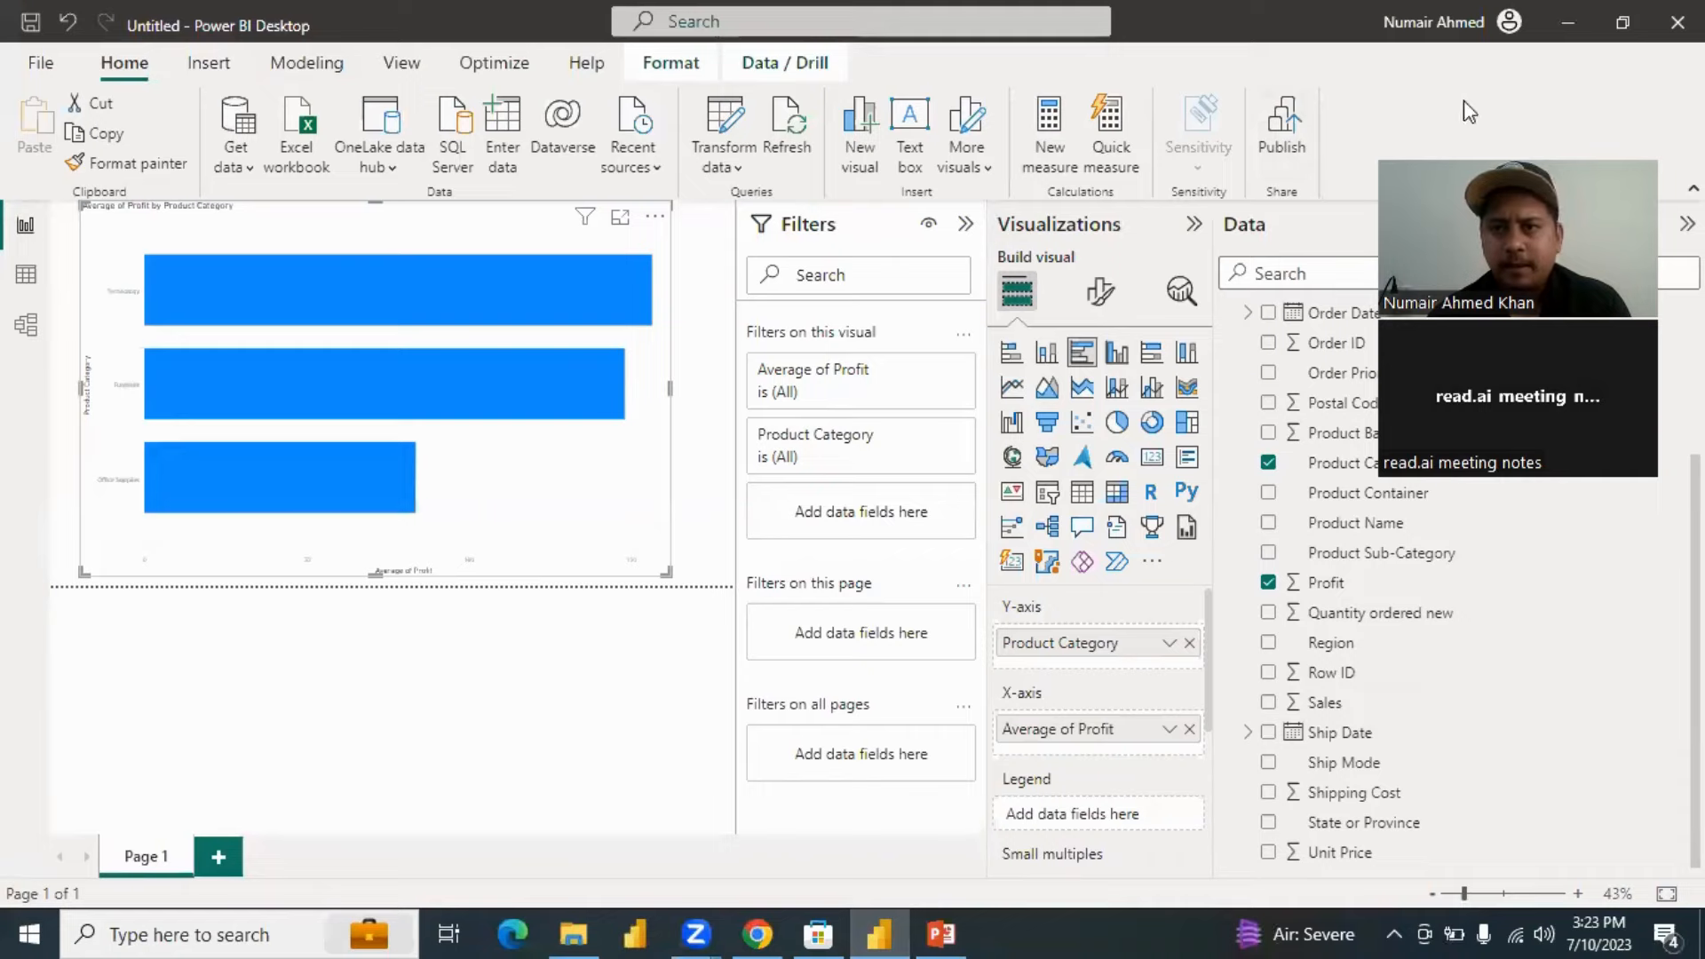
Collapse the Filters, Visualizations and Data panes and add a new blank report page.
click(965, 224)
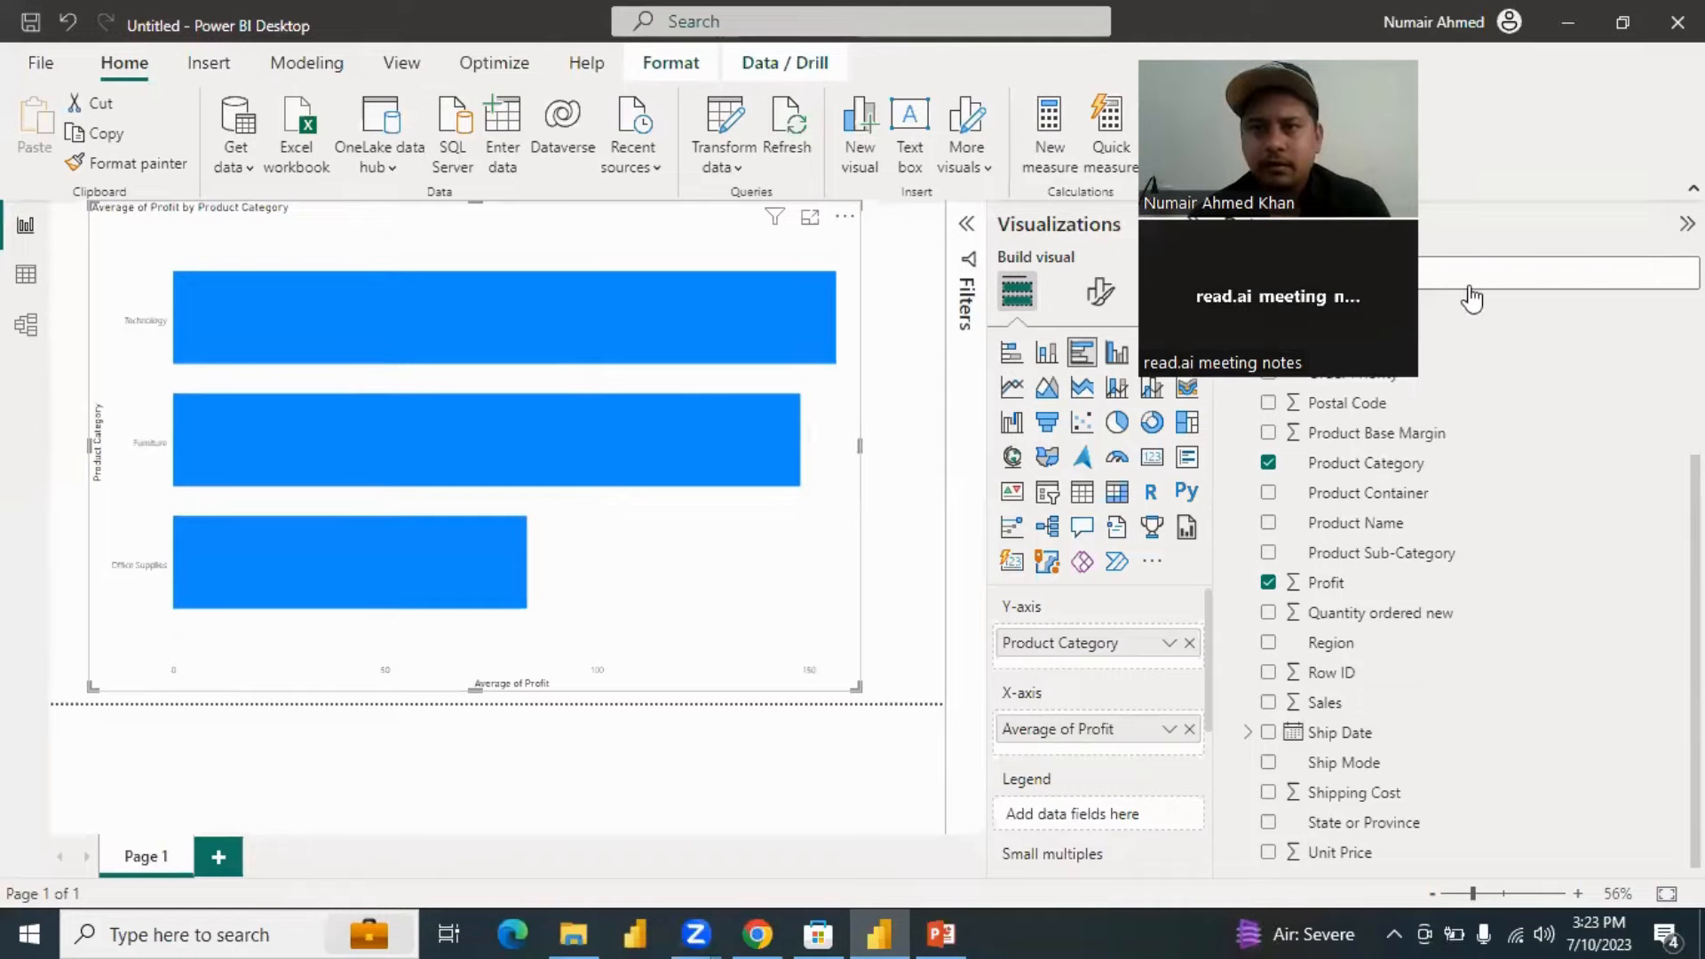
click(1686, 223)
click(1640, 224)
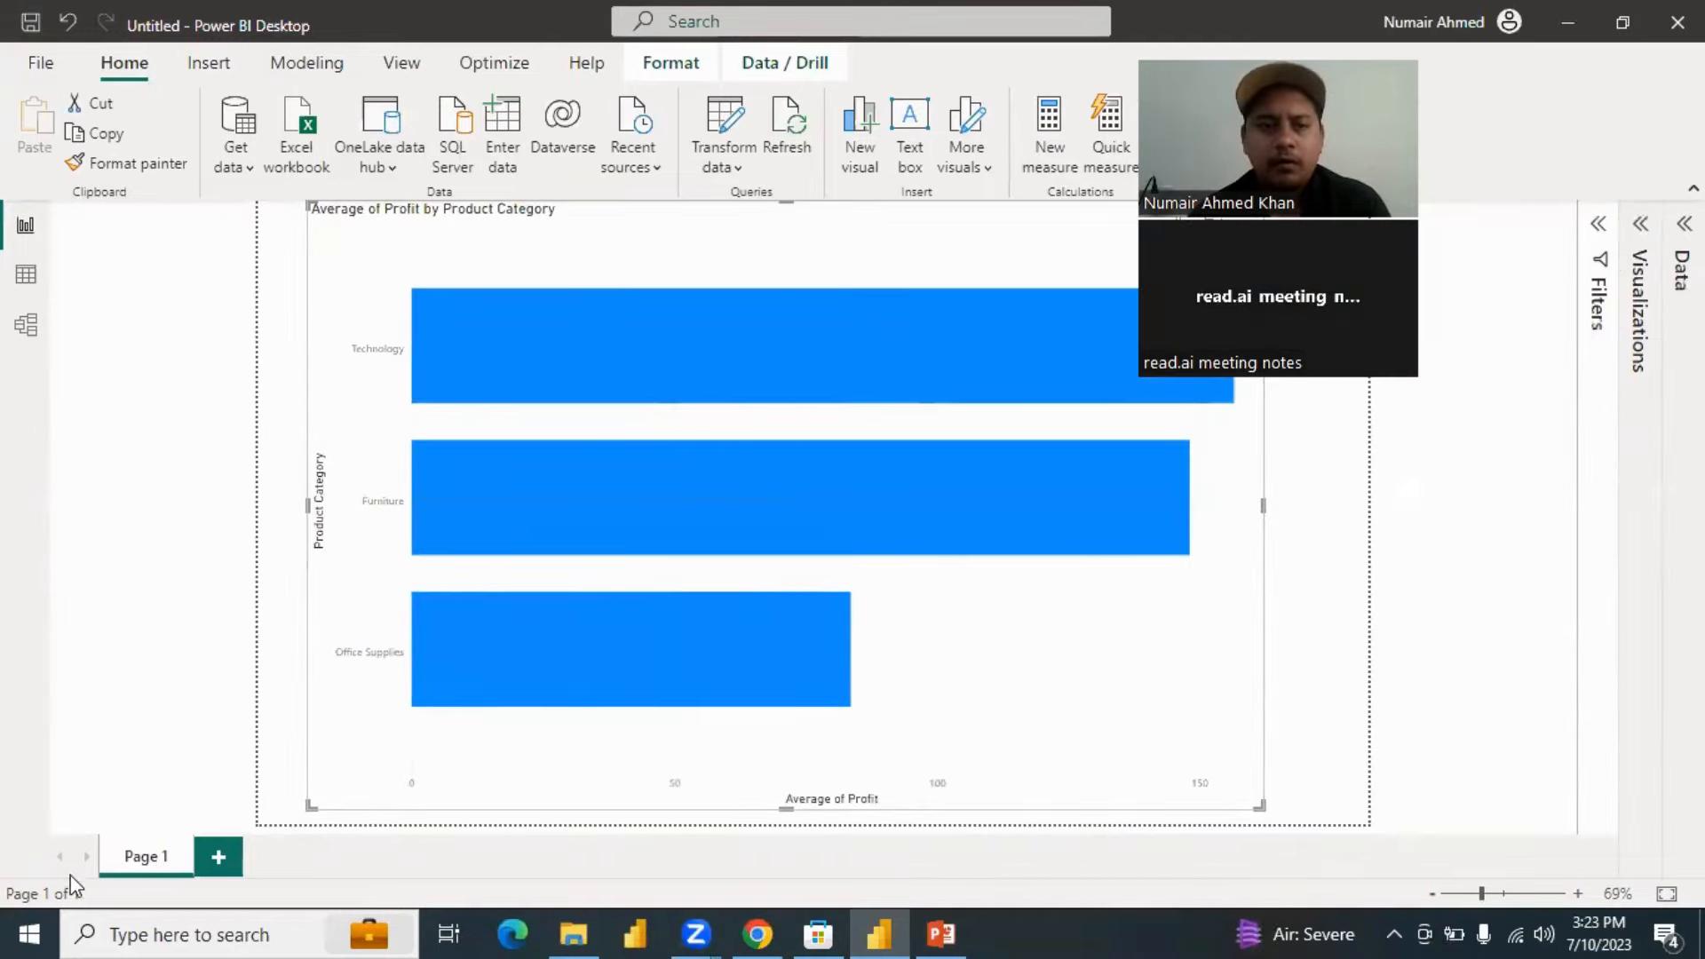
click(208, 856)
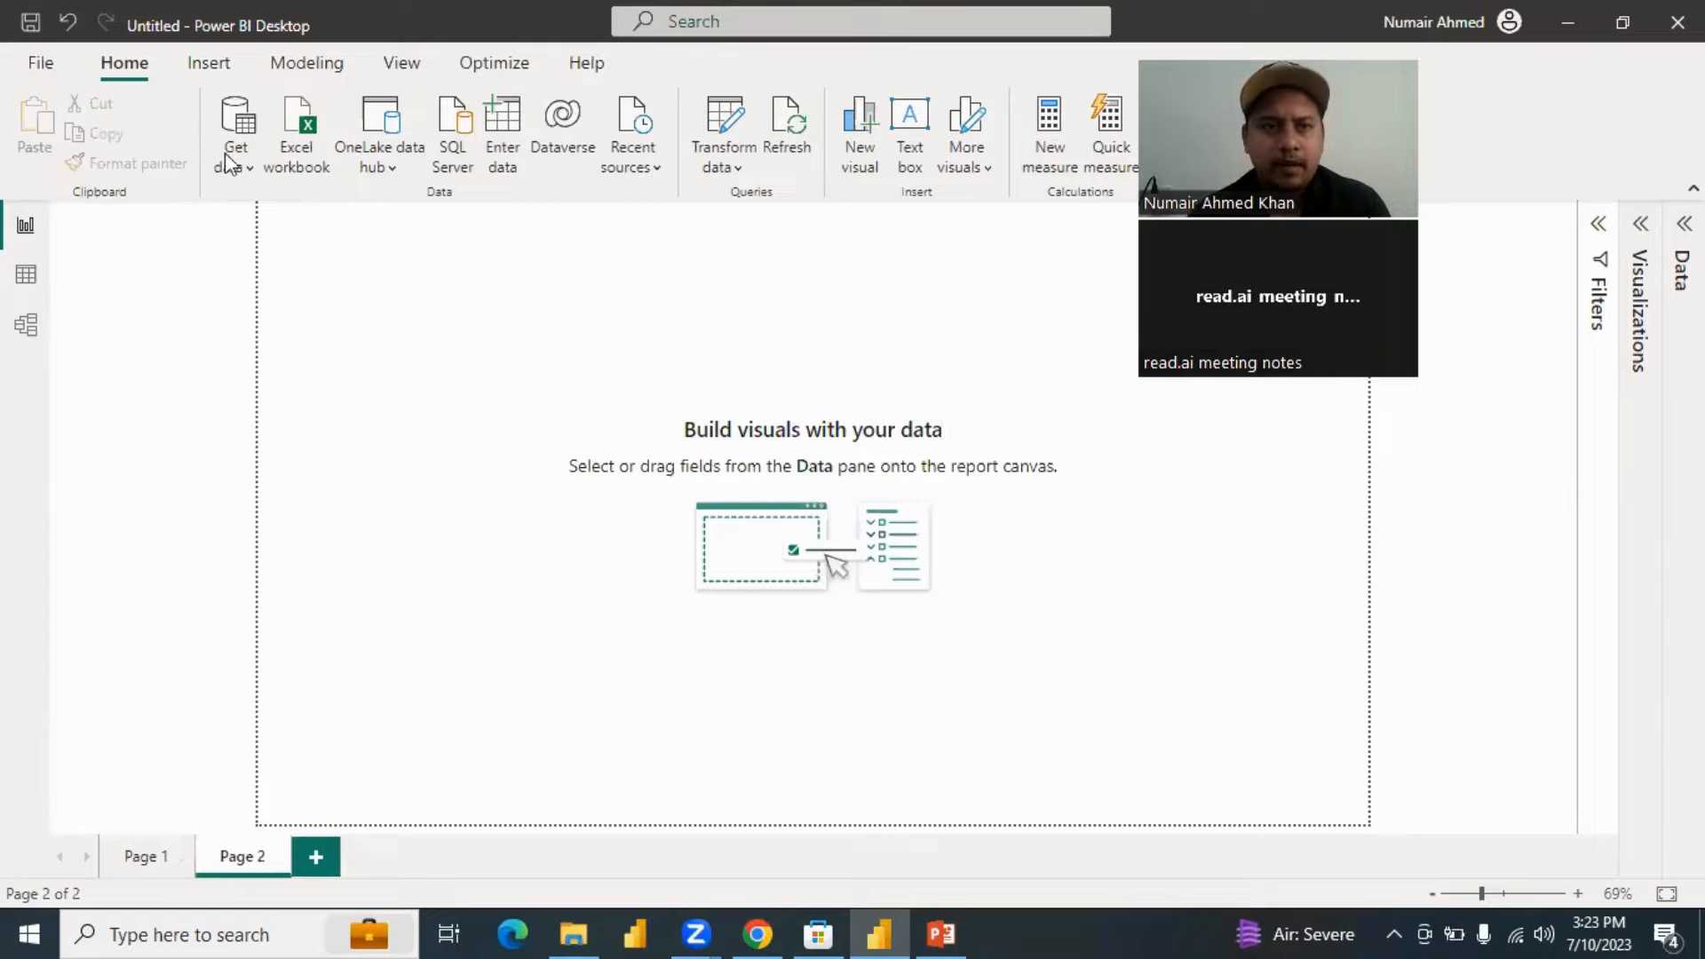
Look over the common data sources, and expand the Filters and Visualizations panes on the blank page.
click(251, 169)
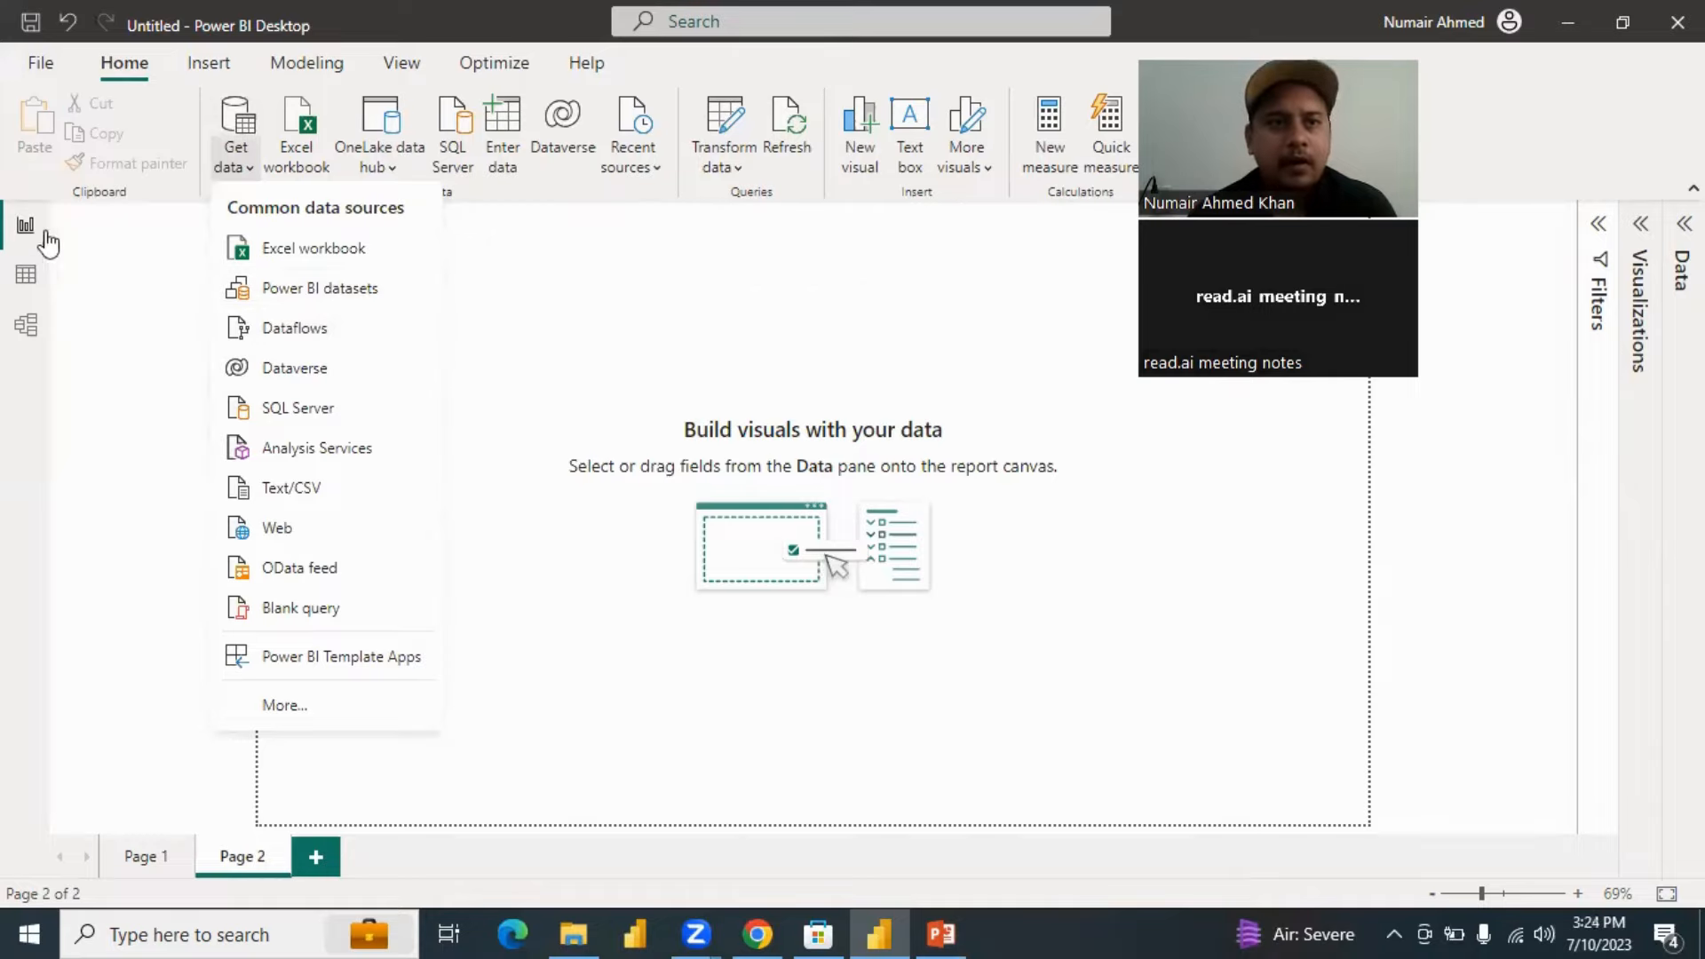
click(665, 294)
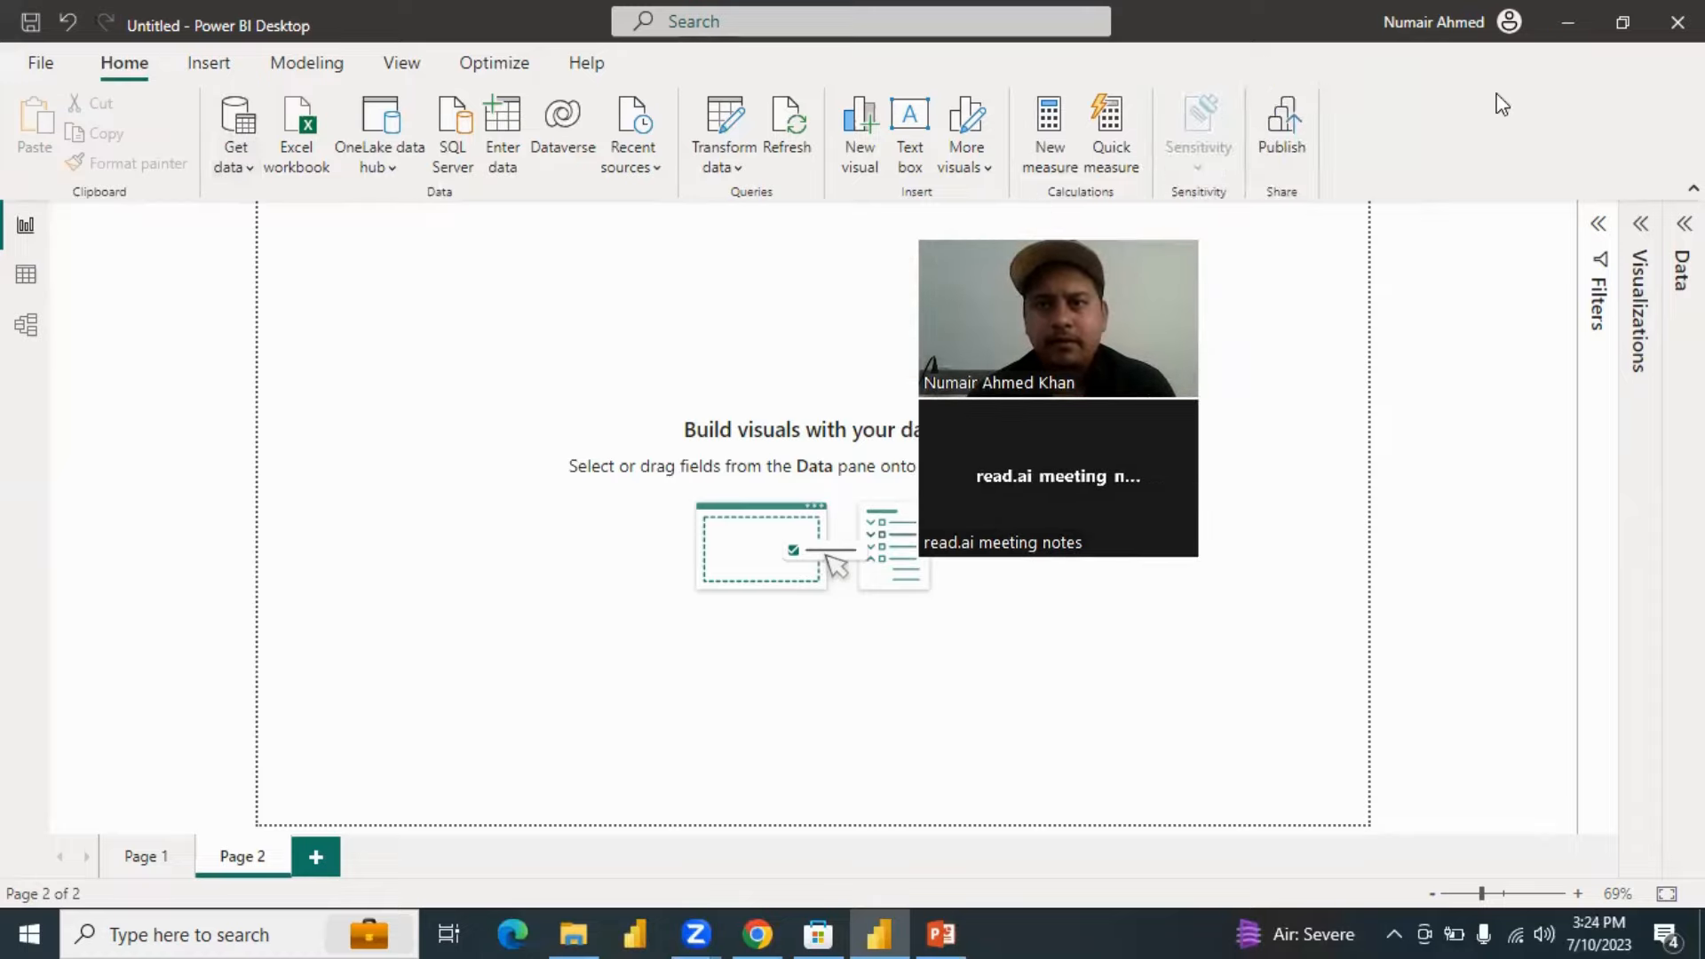
click(957, 174)
click(1605, 232)
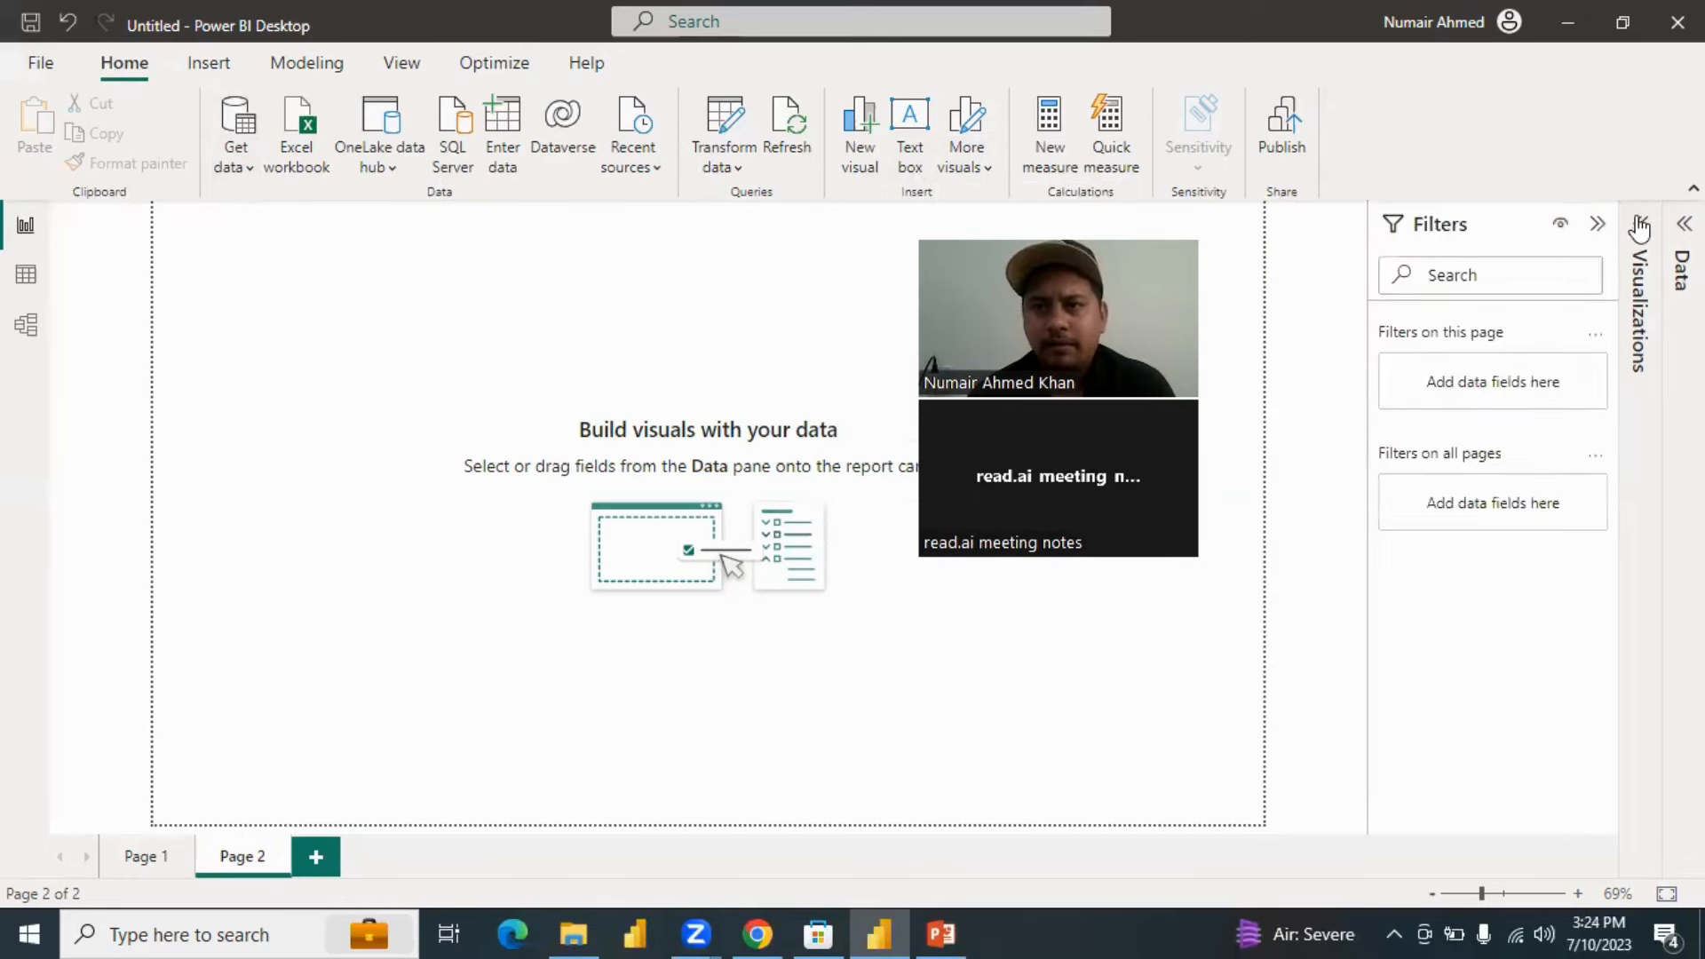
click(1641, 229)
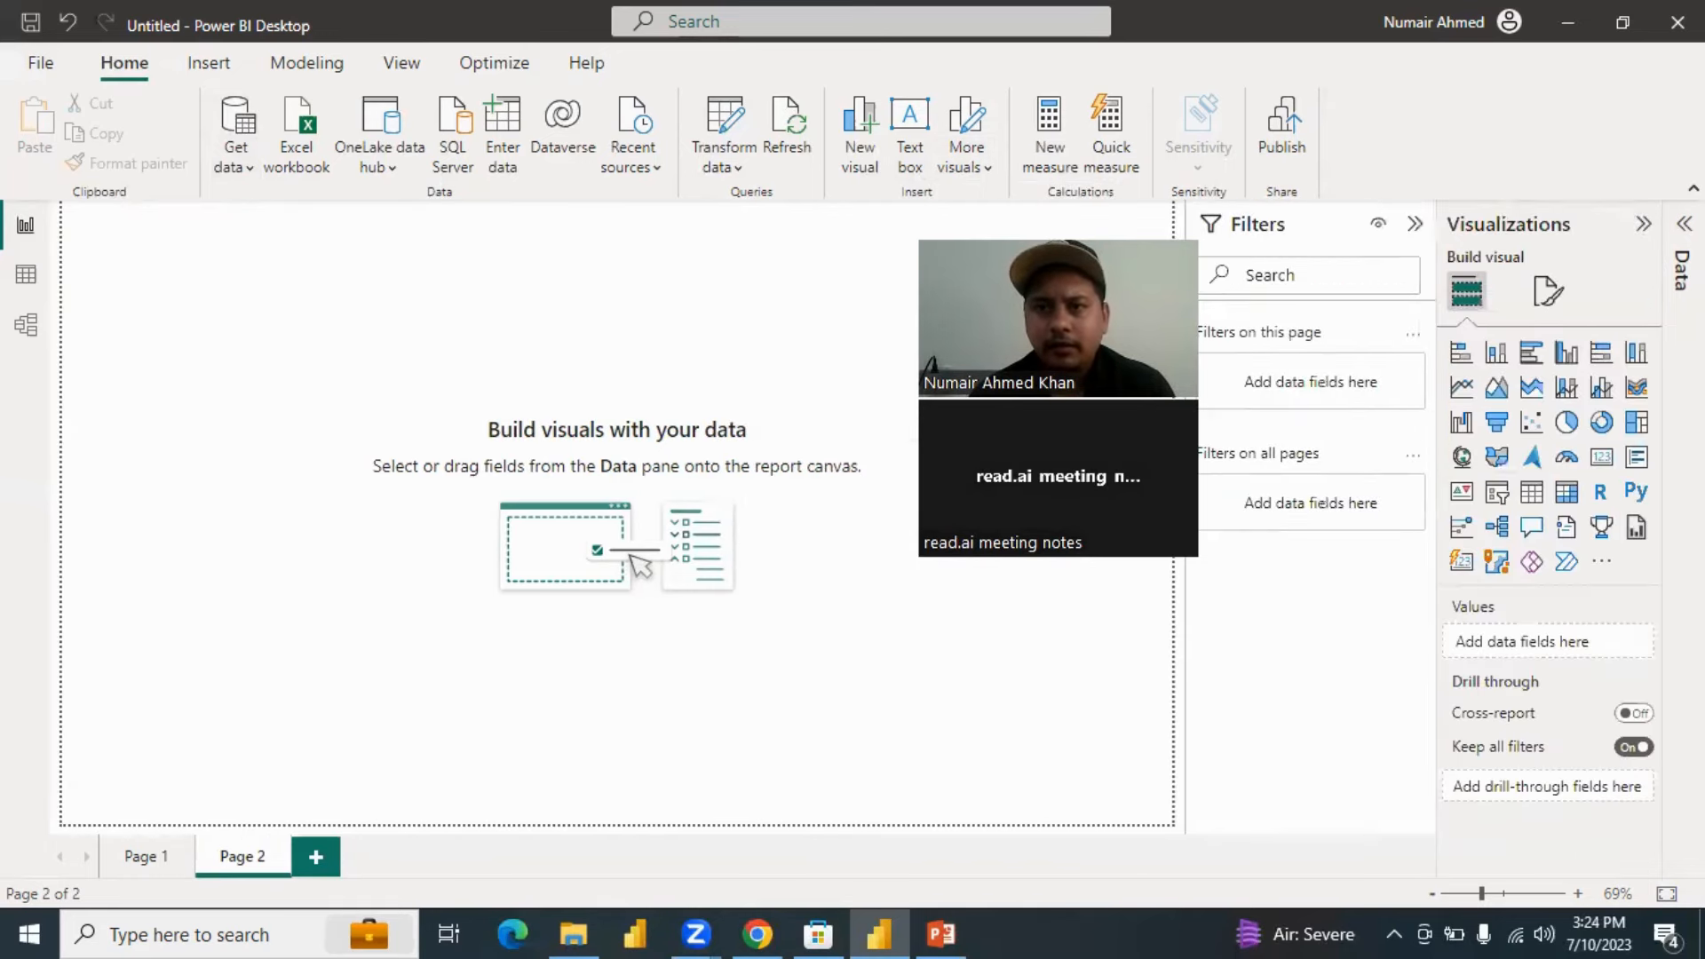
Examine the Orders table's rows and its field list in the data model, and return to the report canvas.
click(34, 289)
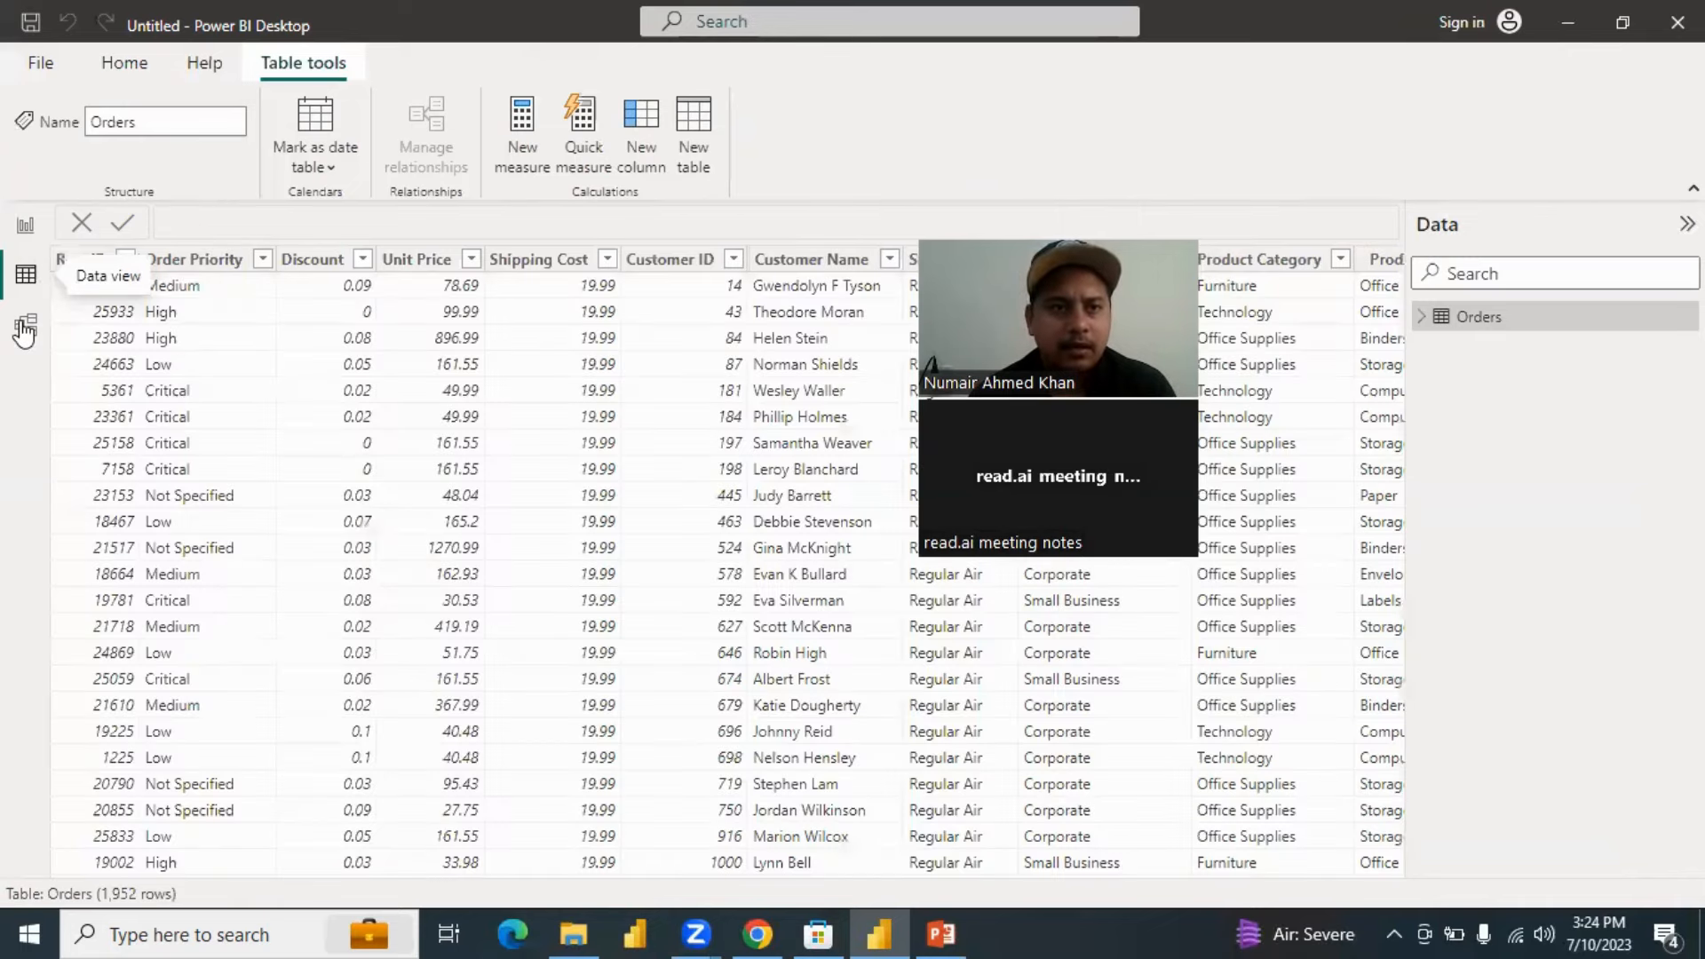
click(25, 326)
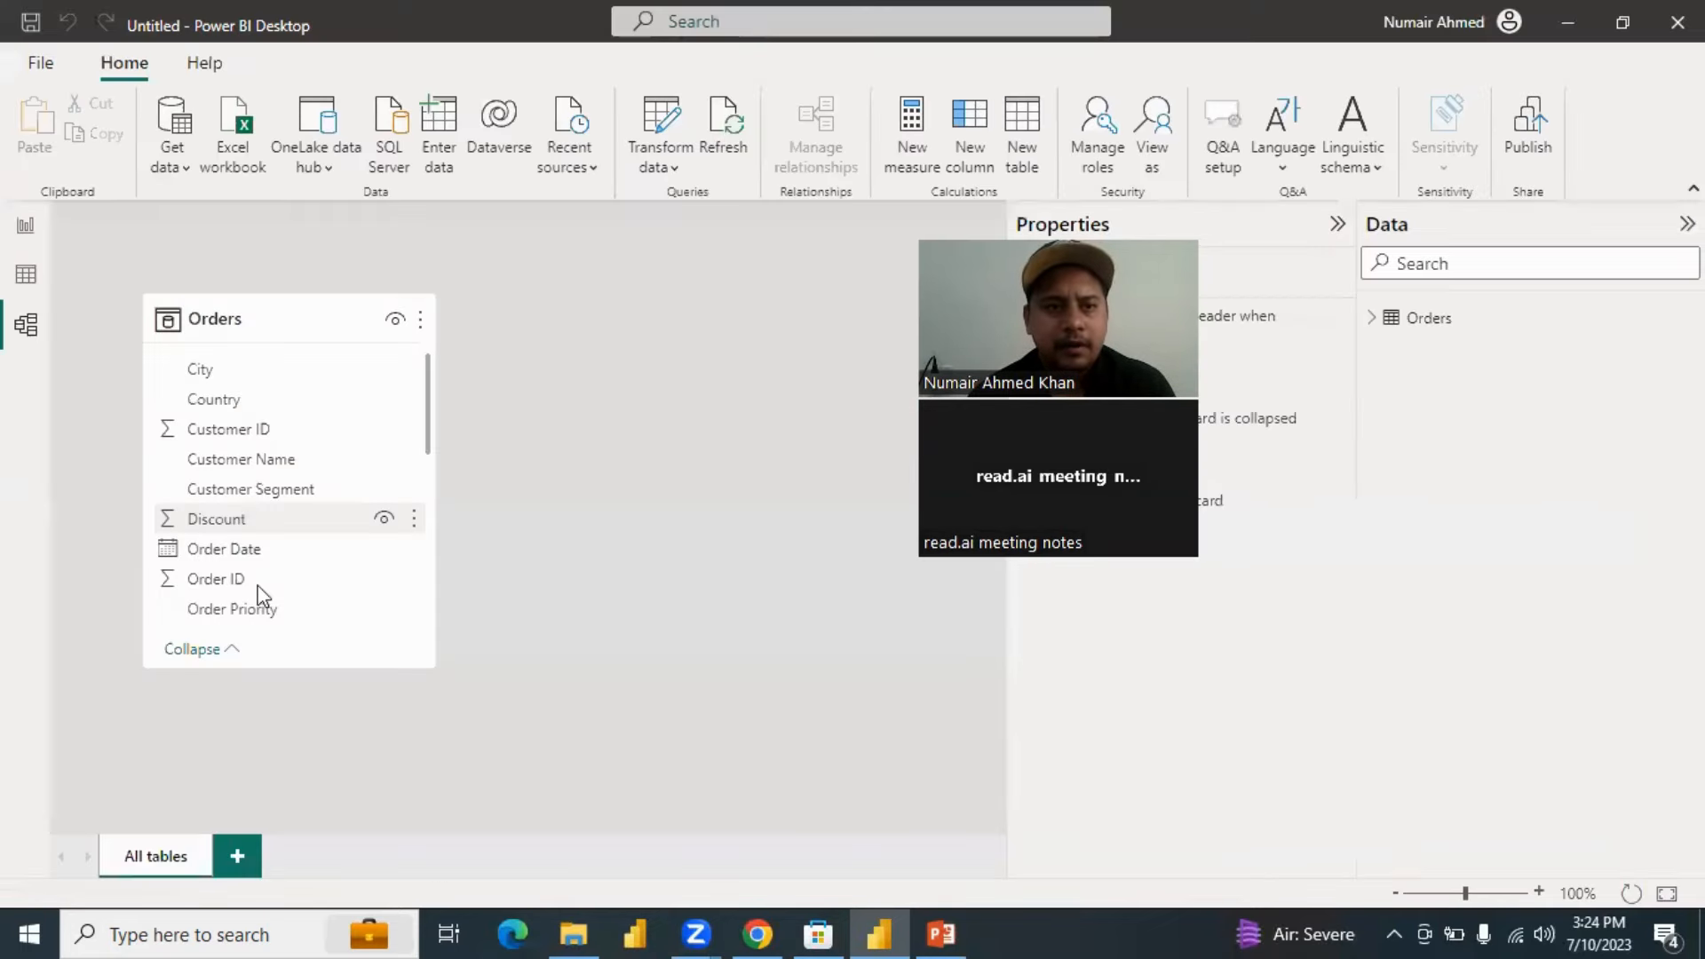
scroll(293, 494, down, 2)
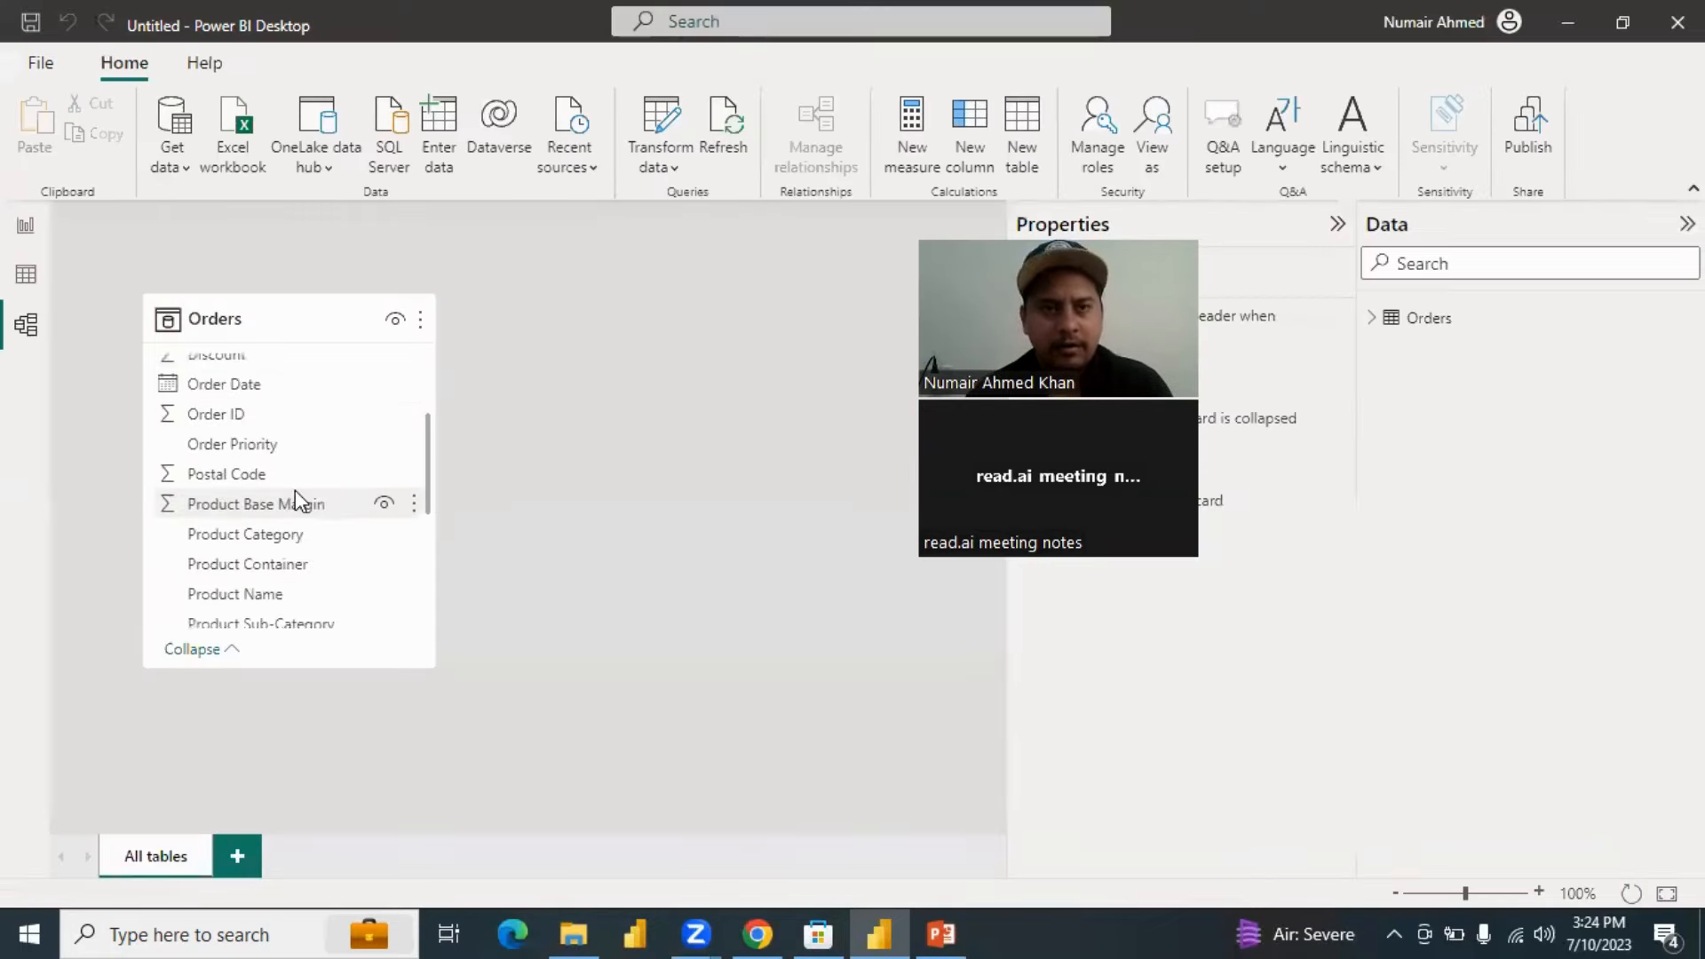
click(25, 225)
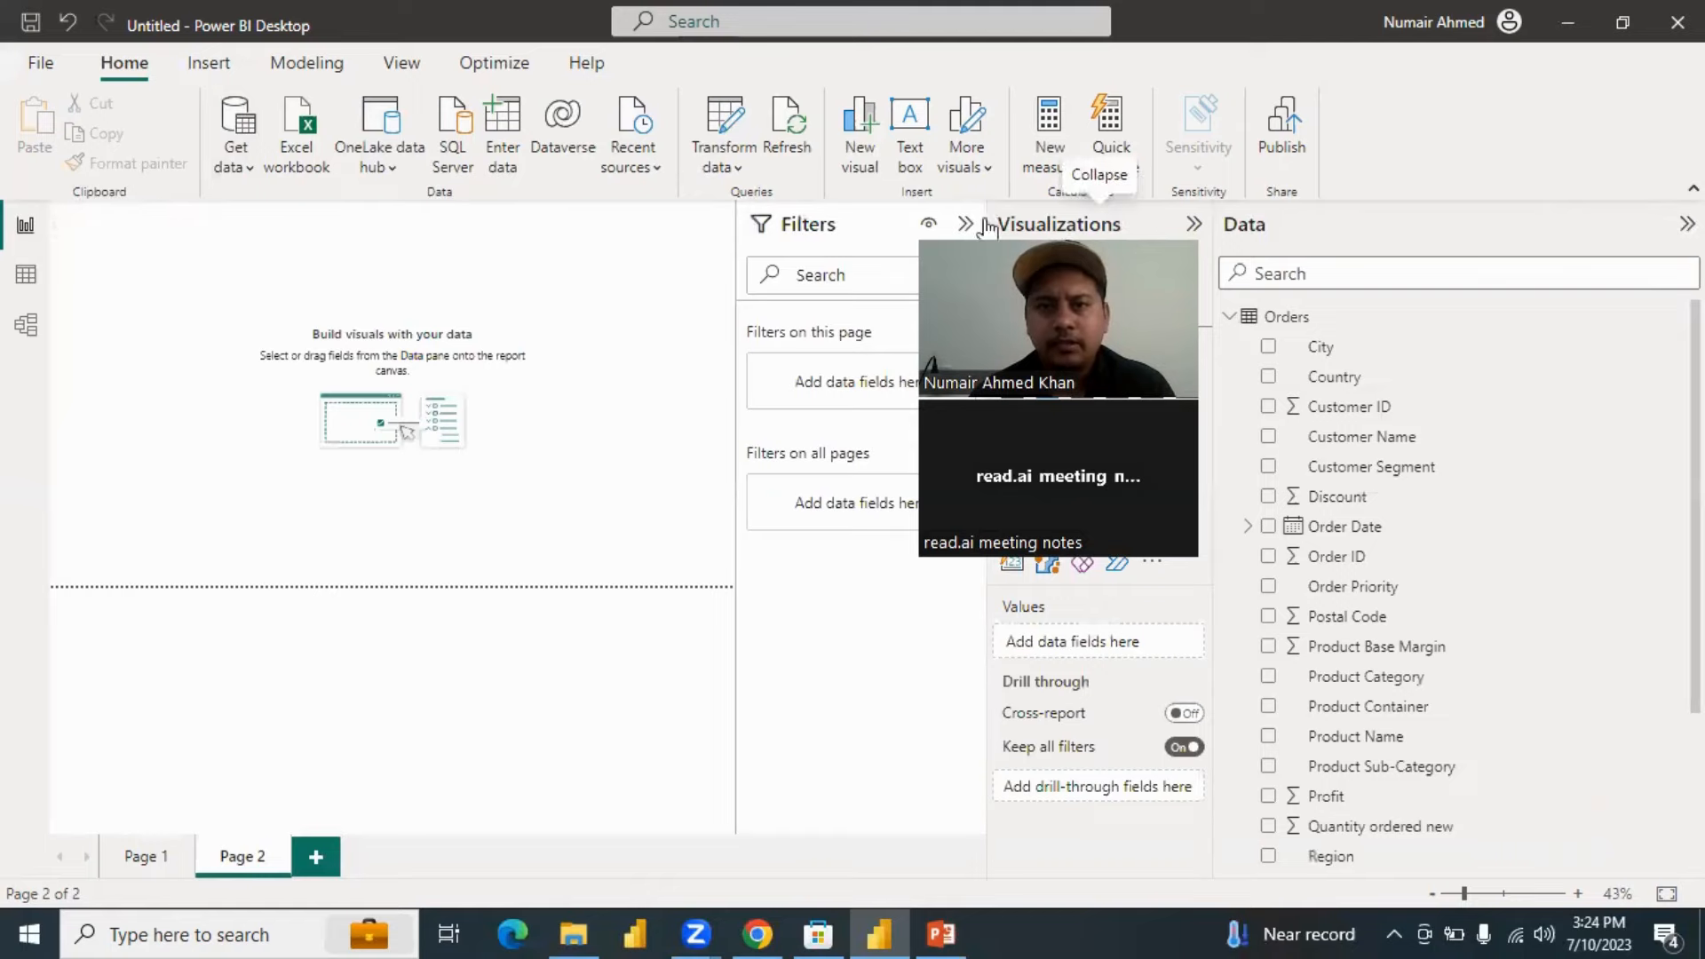
Collapse the side panes and open the SuperStoreUS-2015 workbook from Downloads as an Excel data source.
click(1192, 224)
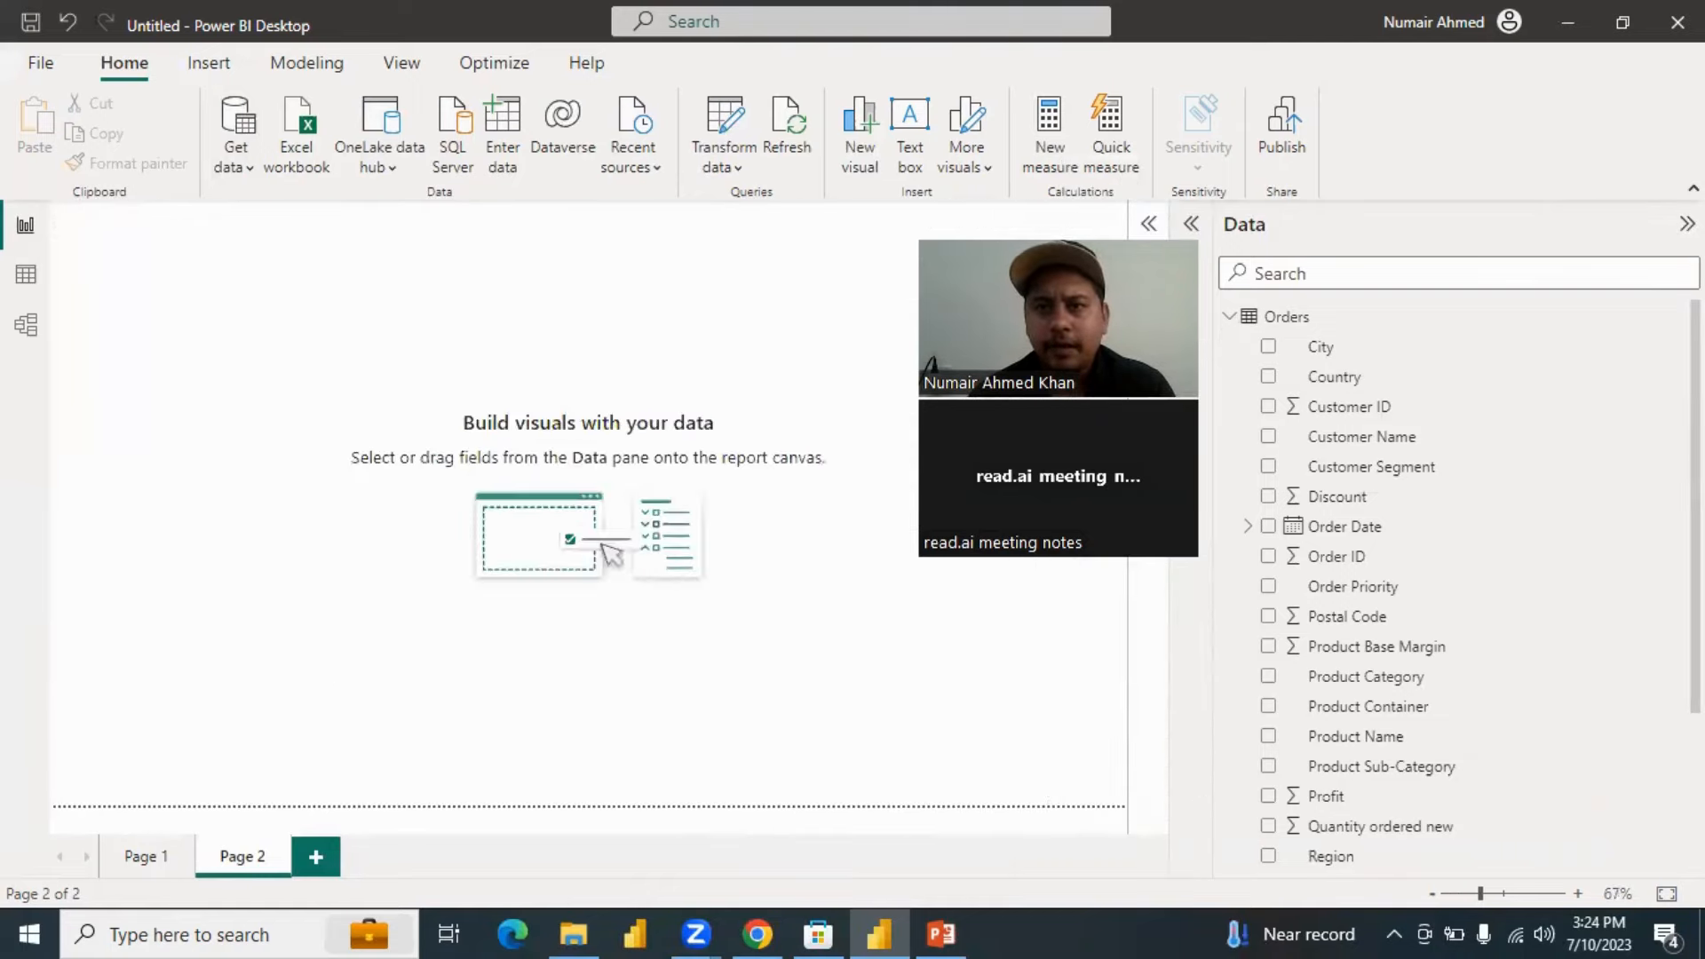
click(1687, 224)
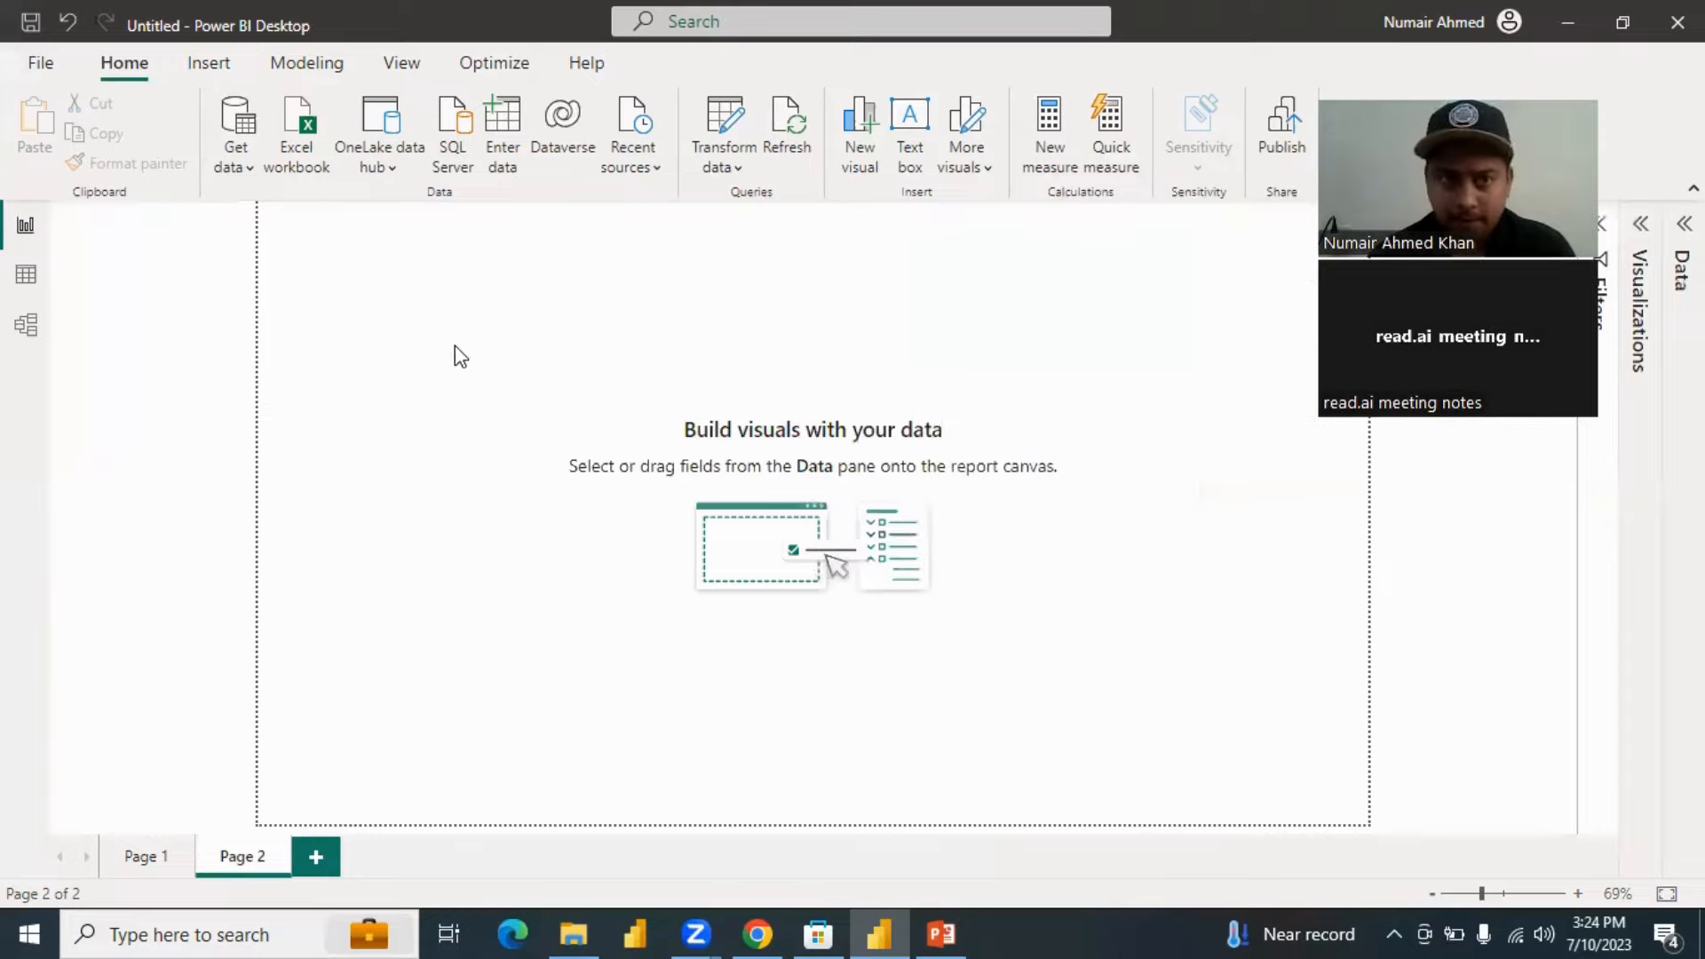
click(233, 160)
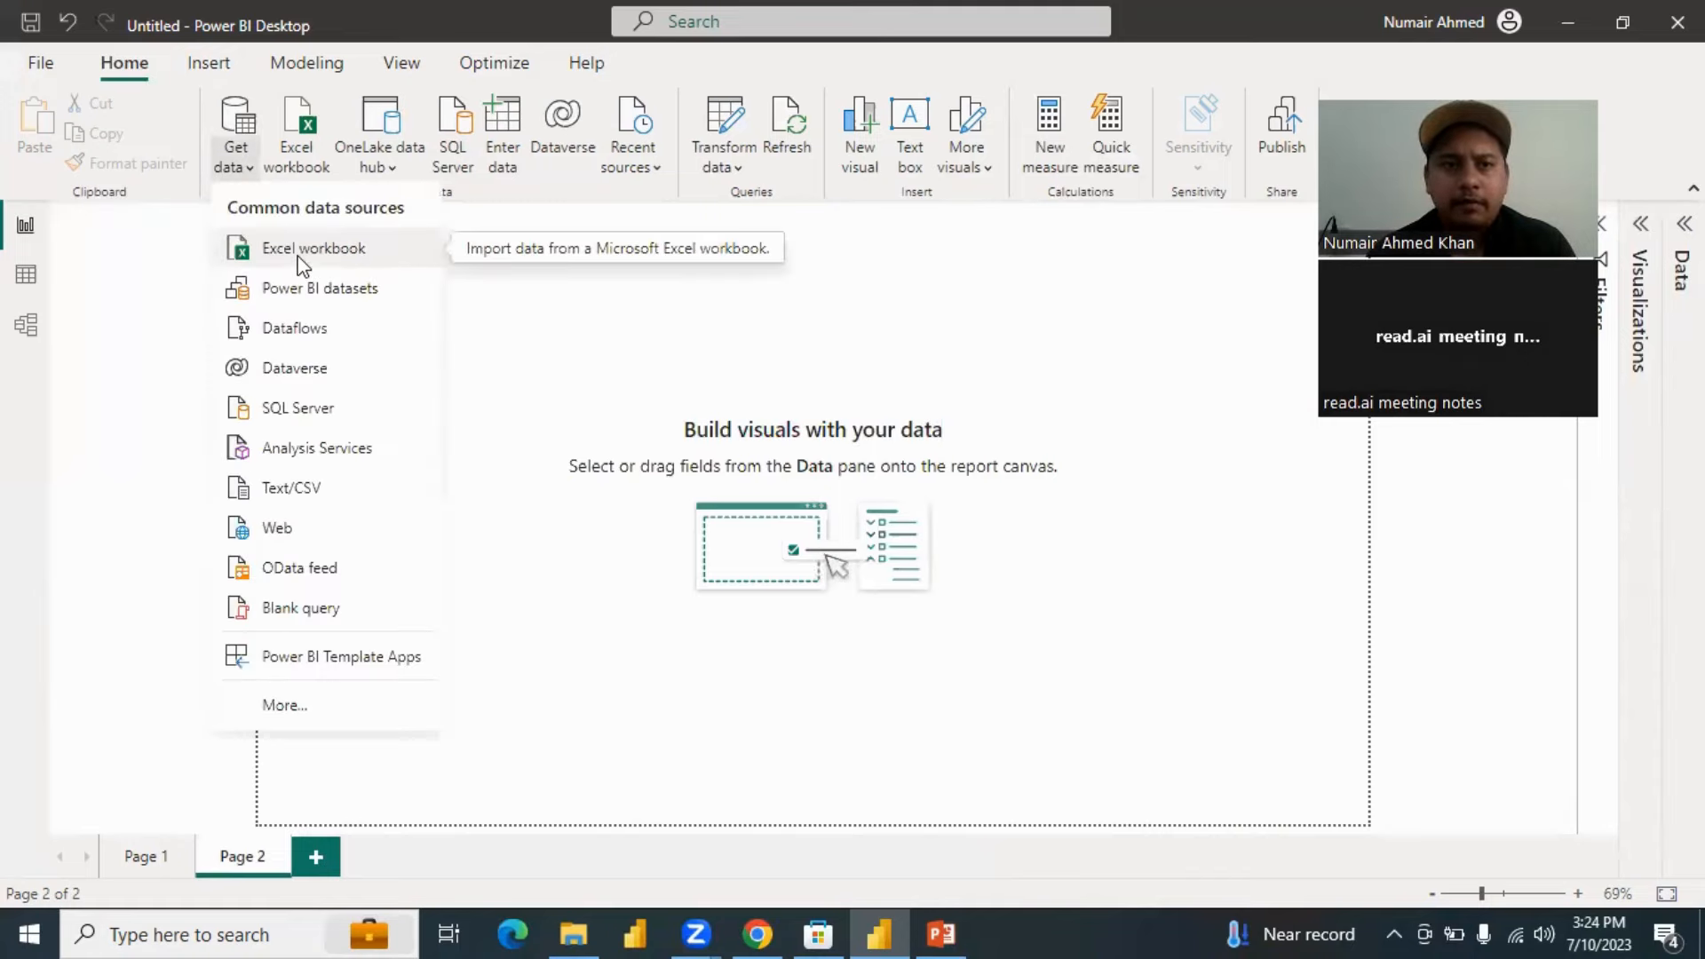
click(302, 257)
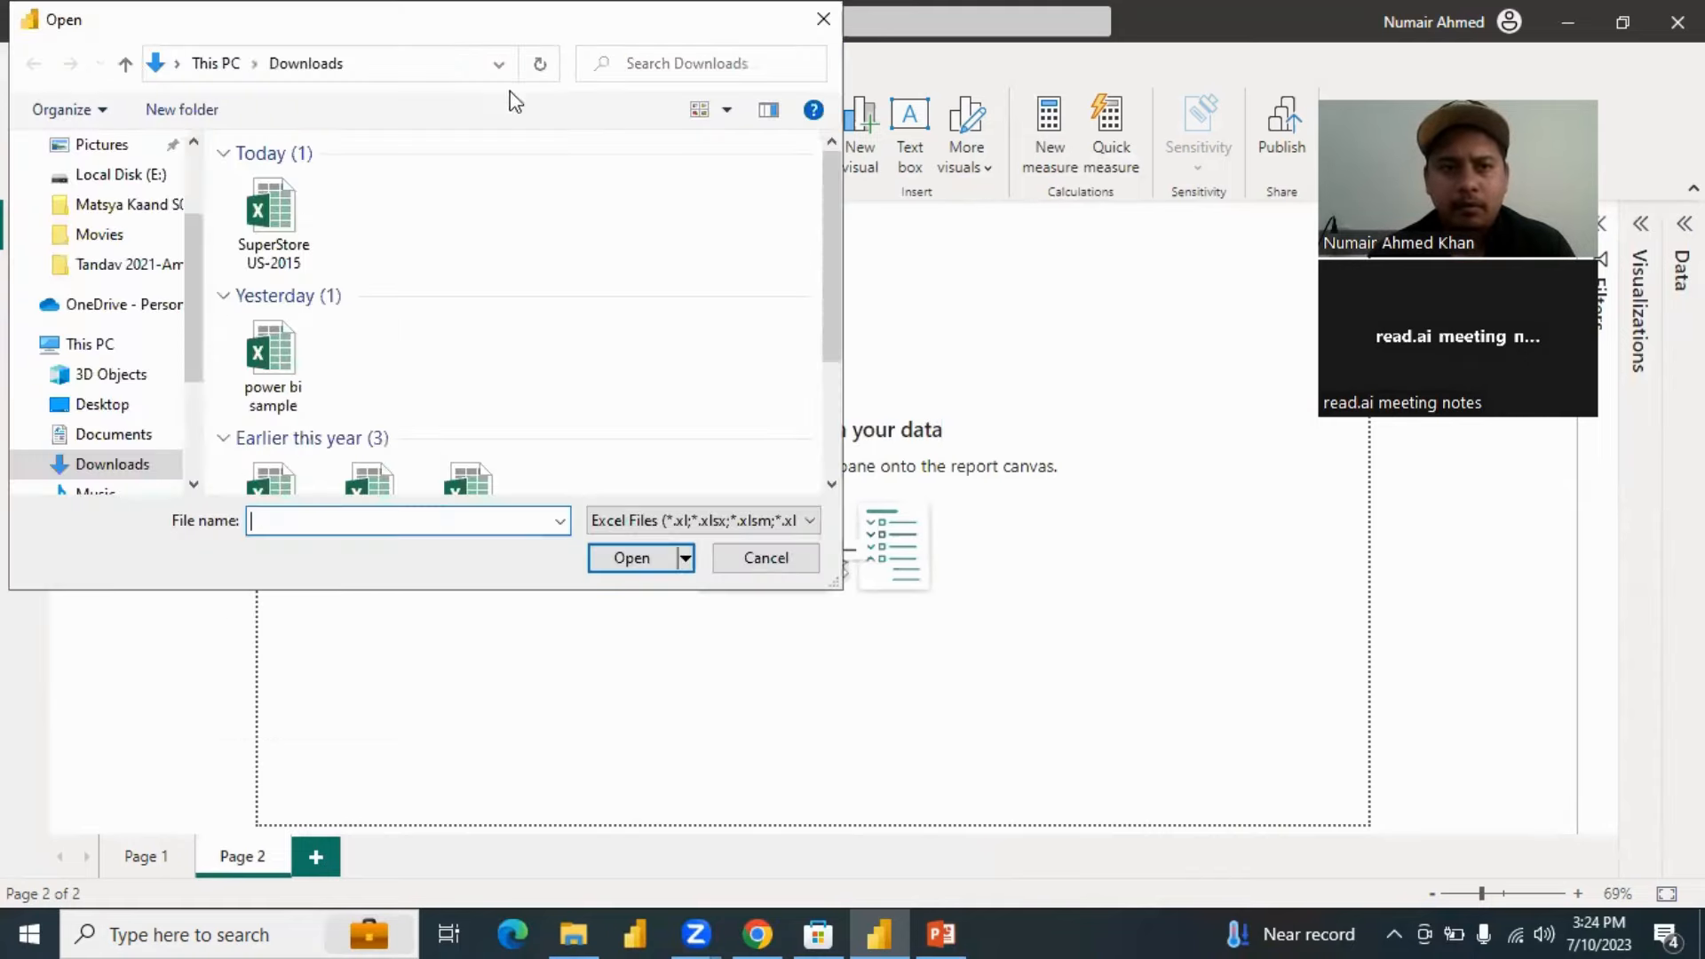
click(280, 252)
click(618, 556)
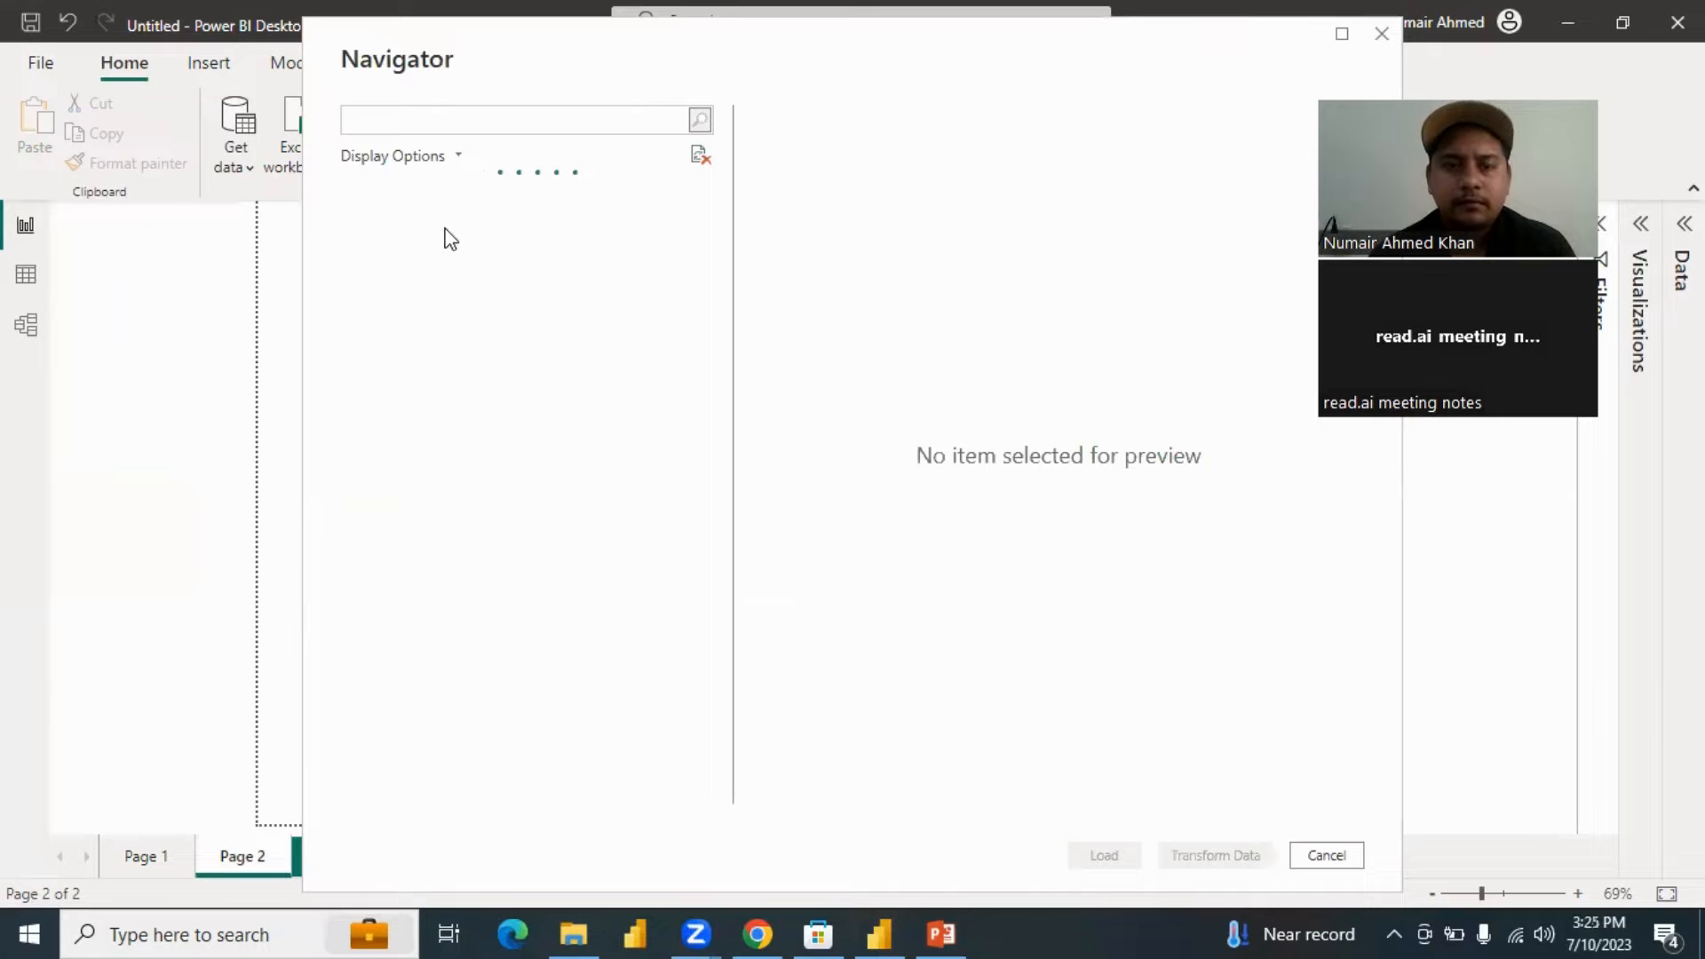
Preview the Orders sheet of the SuperStoreUS-2015 workbook and load it into the report.
click(424, 227)
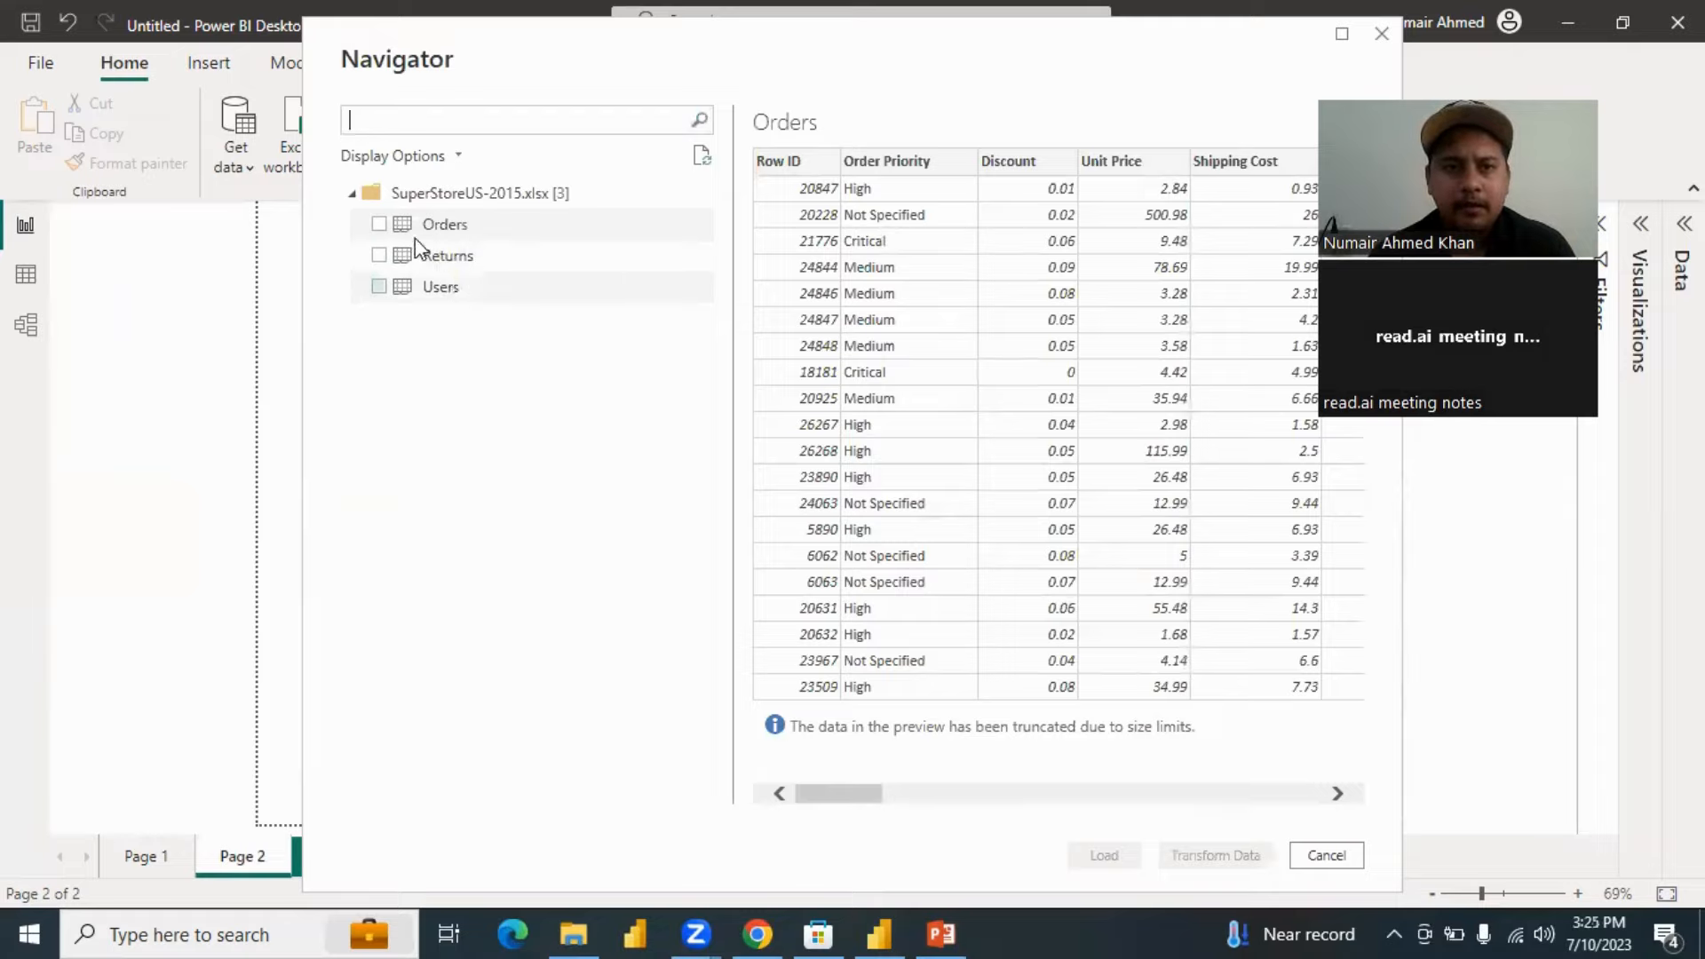
click(387, 226)
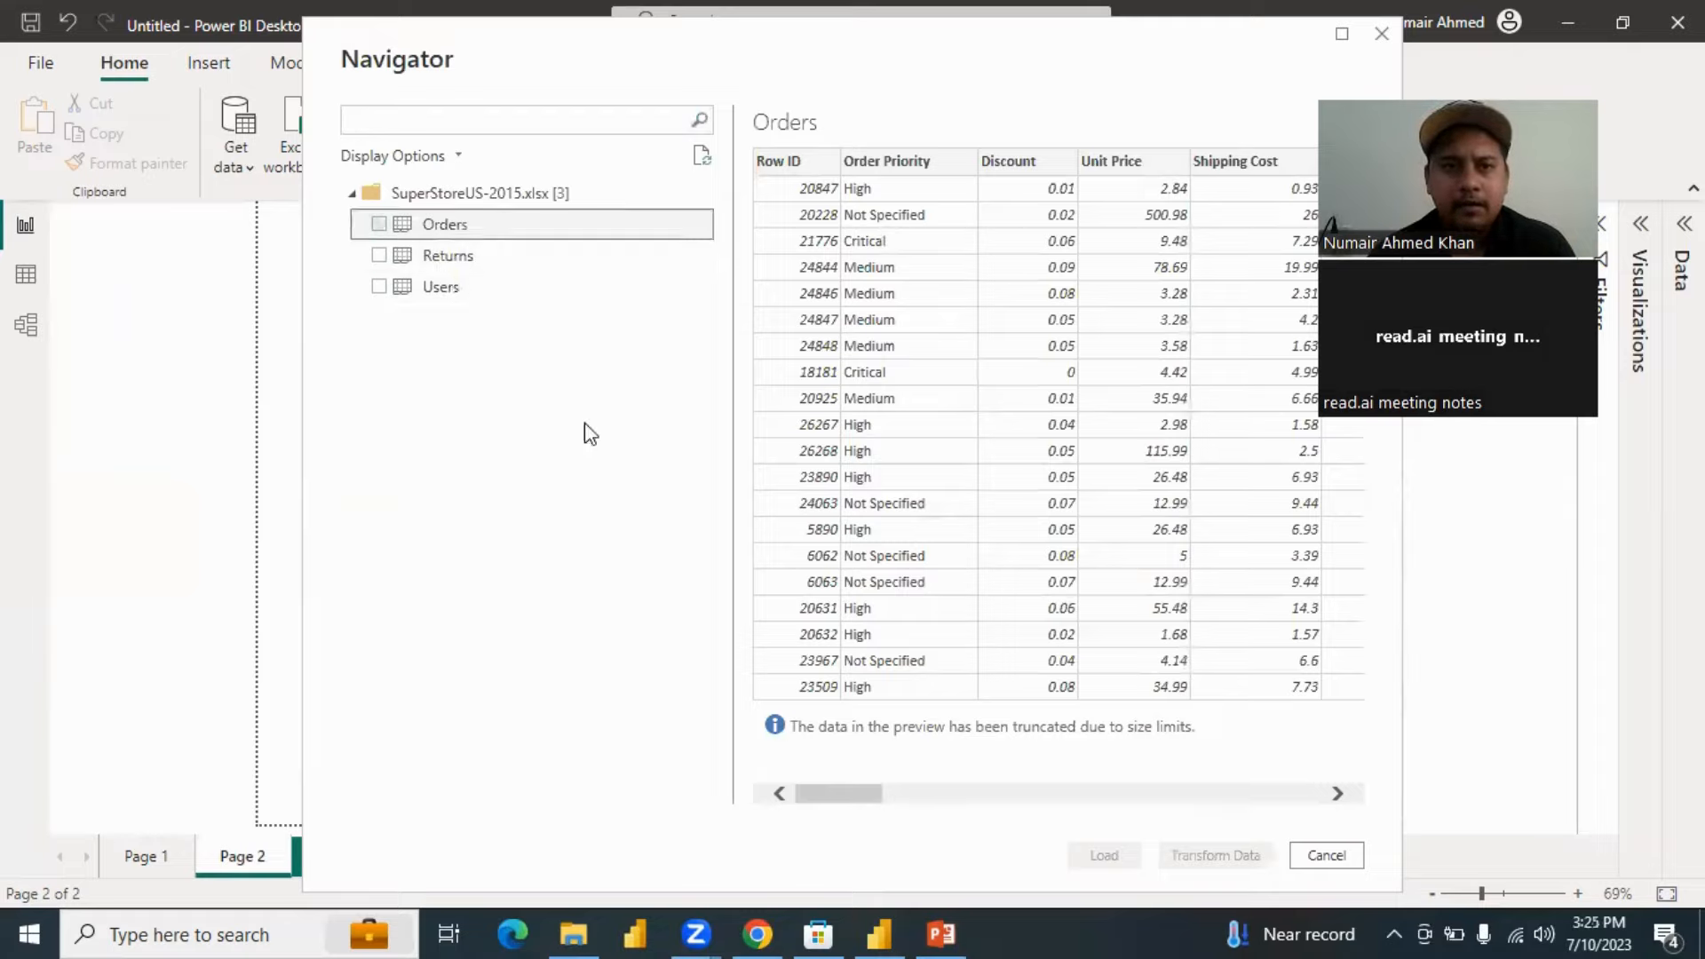
click(379, 226)
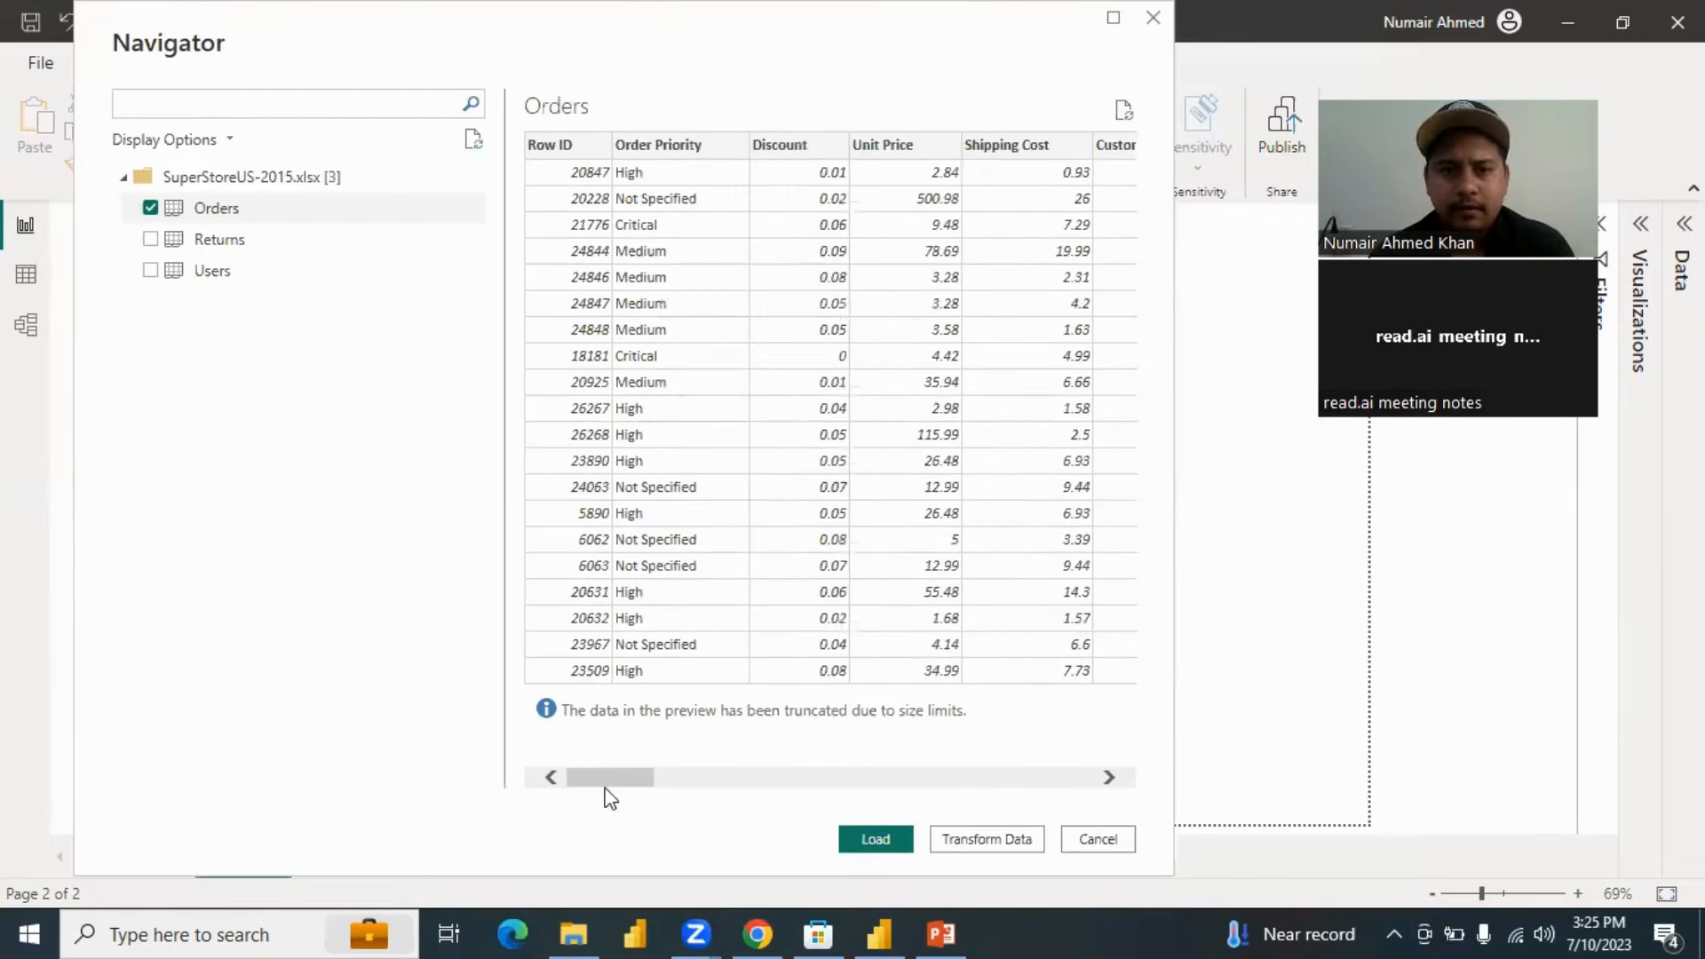
mouse_move(625, 775)
mouse_down()
mouse_move(938, 803)
mouse_move(625, 761)
mouse_up()
drag(787, 35, 755, 33)
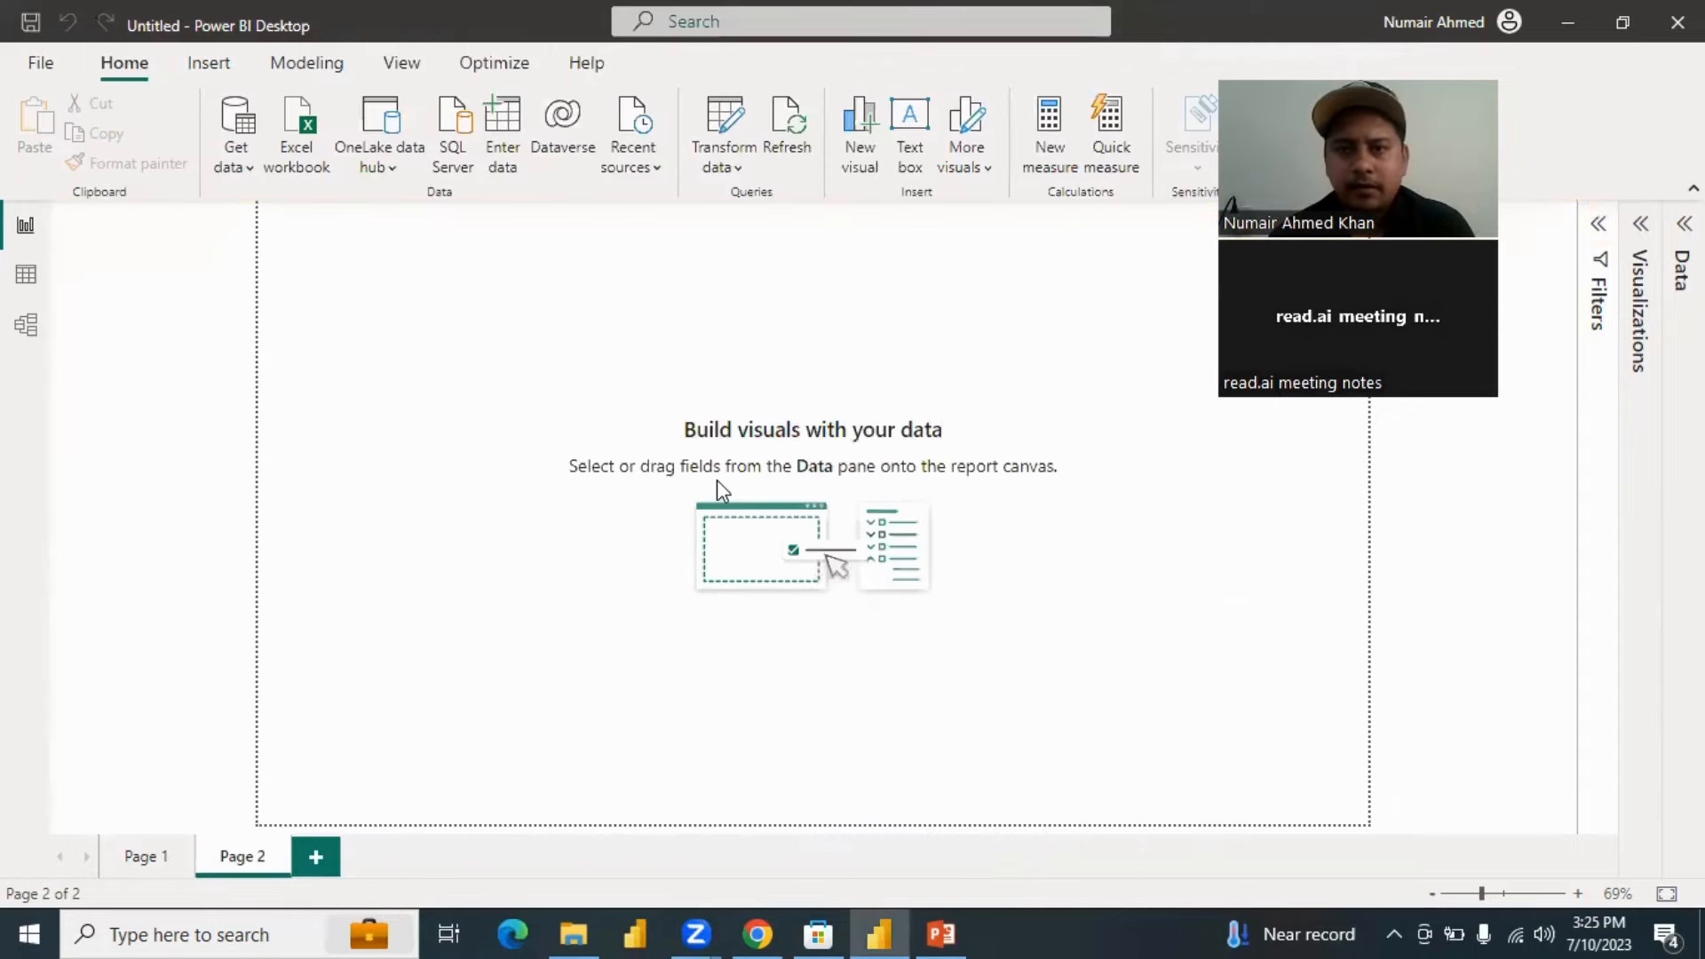
Expand the Filters, Visualizations and Data panes and browse the fields of the Orders table.
click(1612, 235)
click(1642, 225)
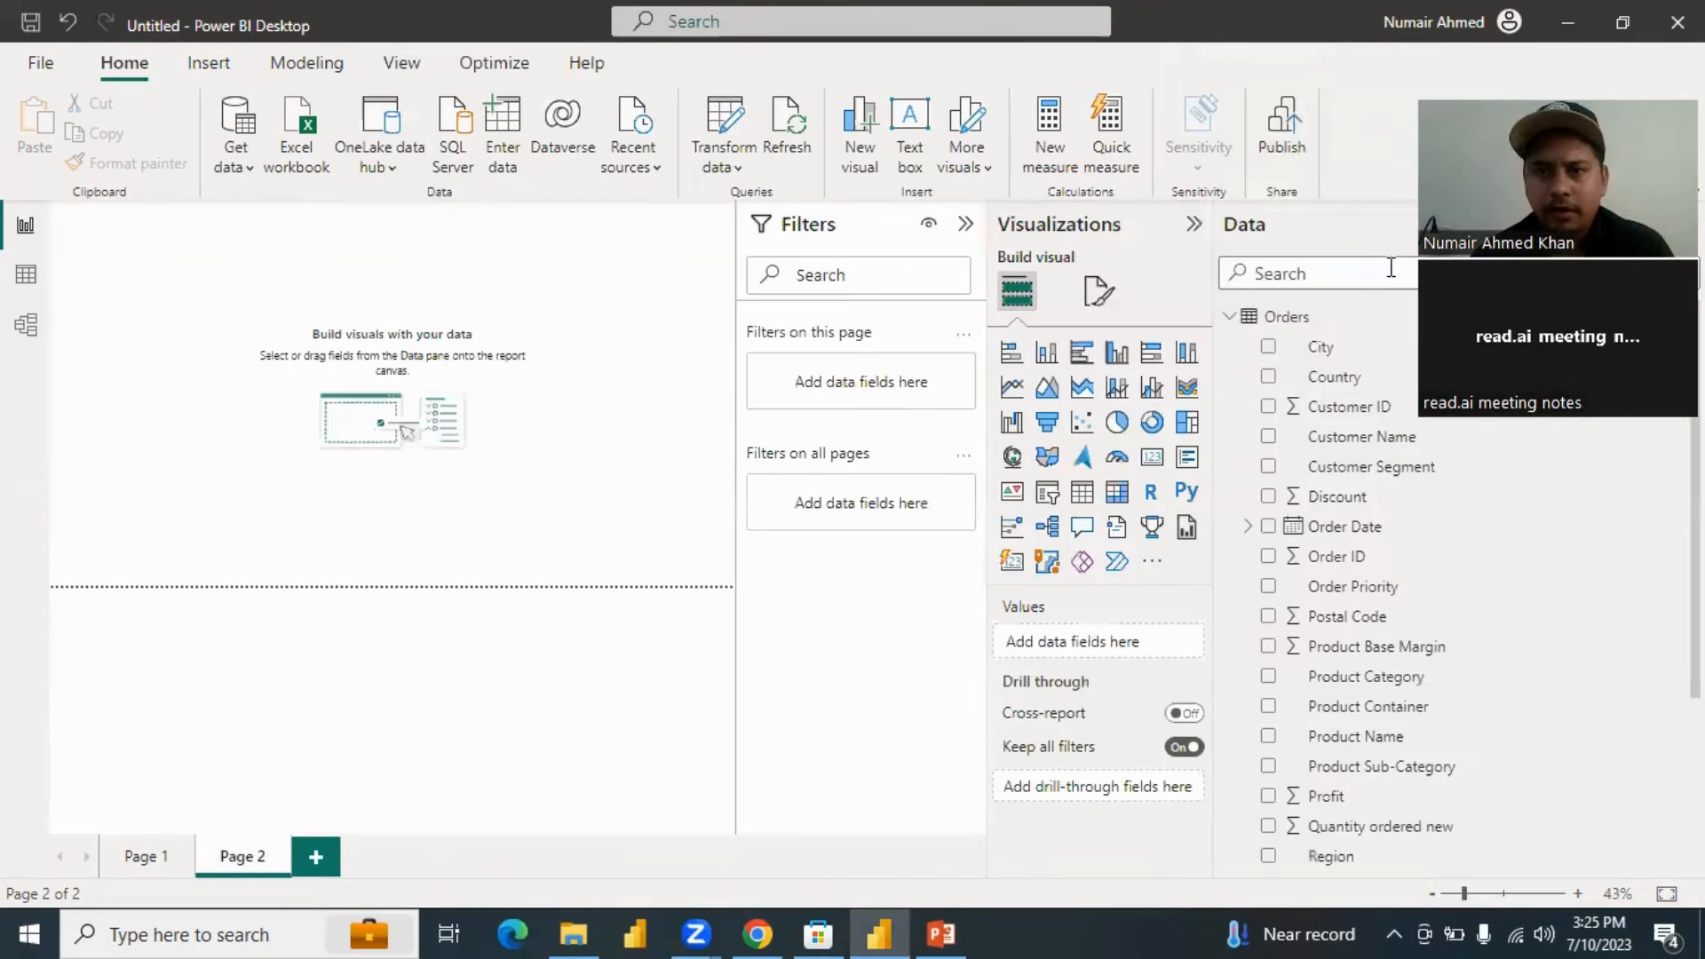
scroll(1332, 692, down, 3)
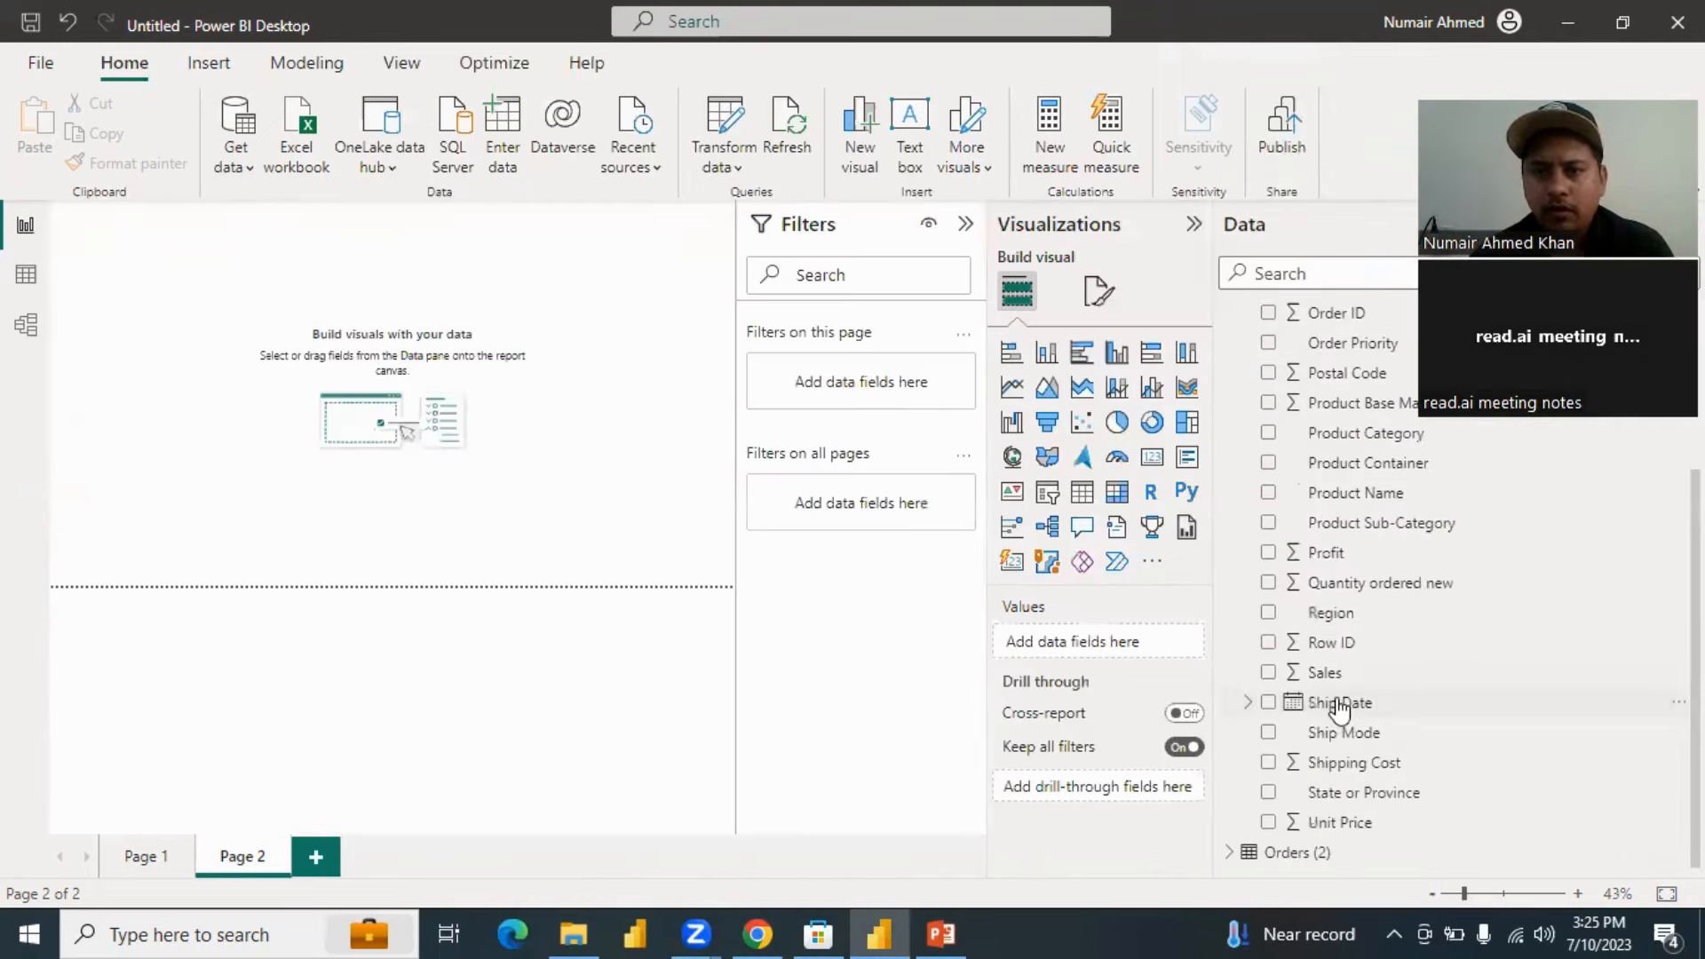
scroll(1336, 619, up, 3)
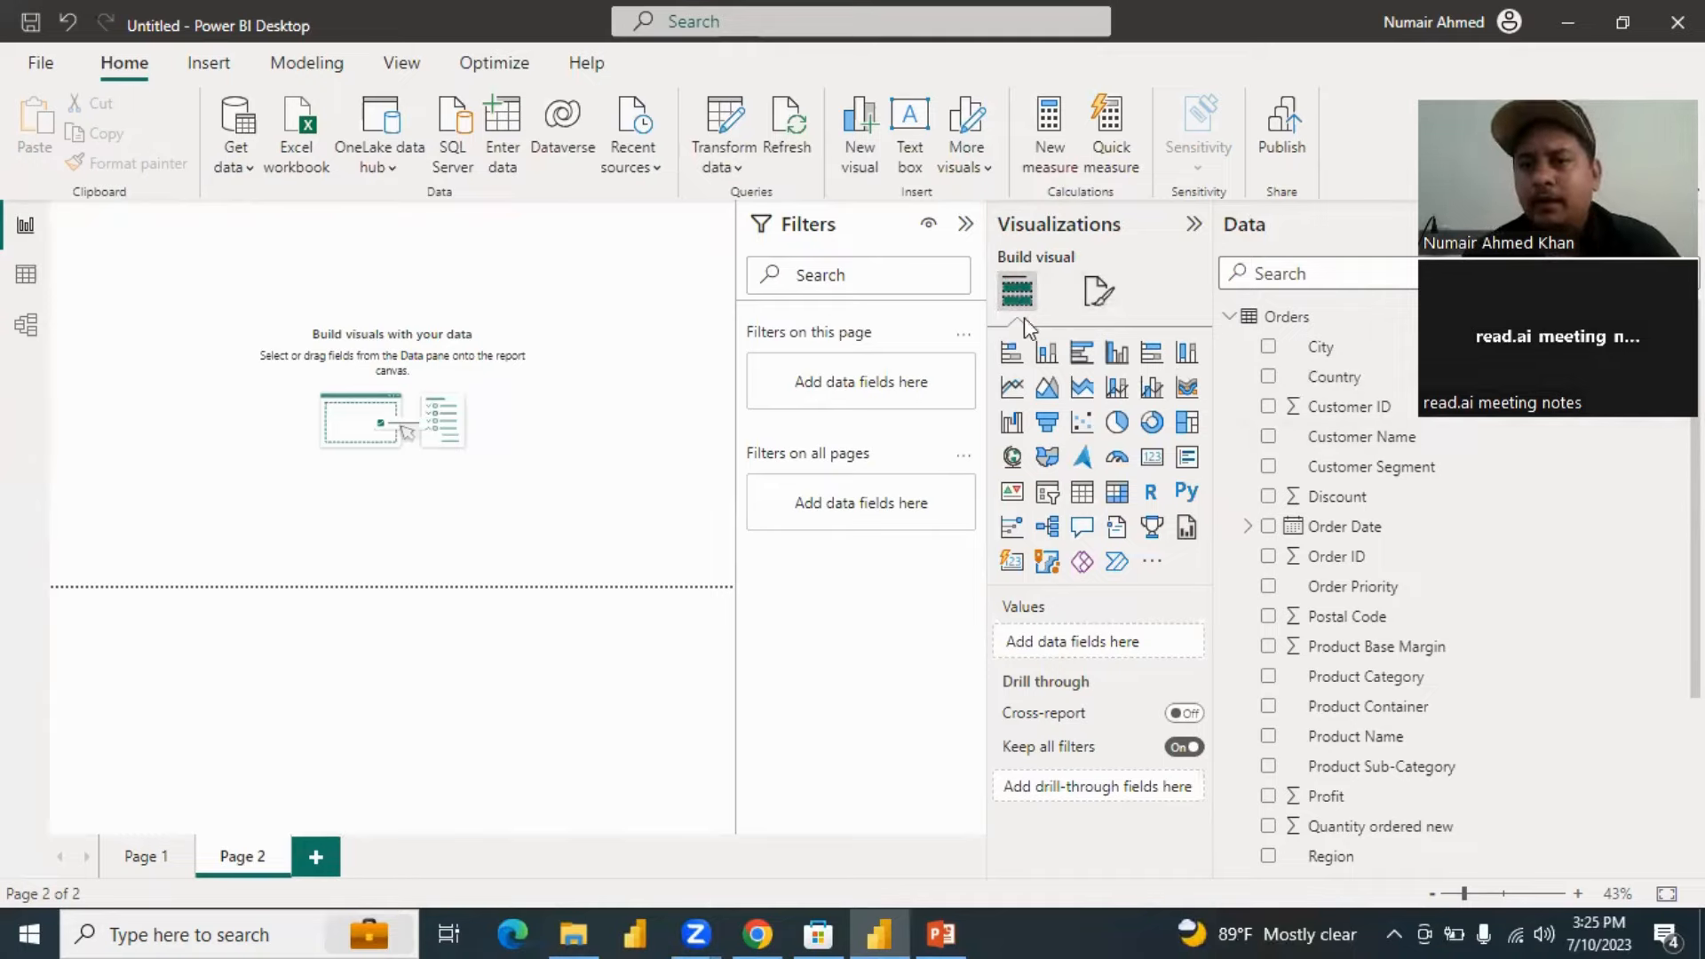
scroll(1396, 543, down, 3)
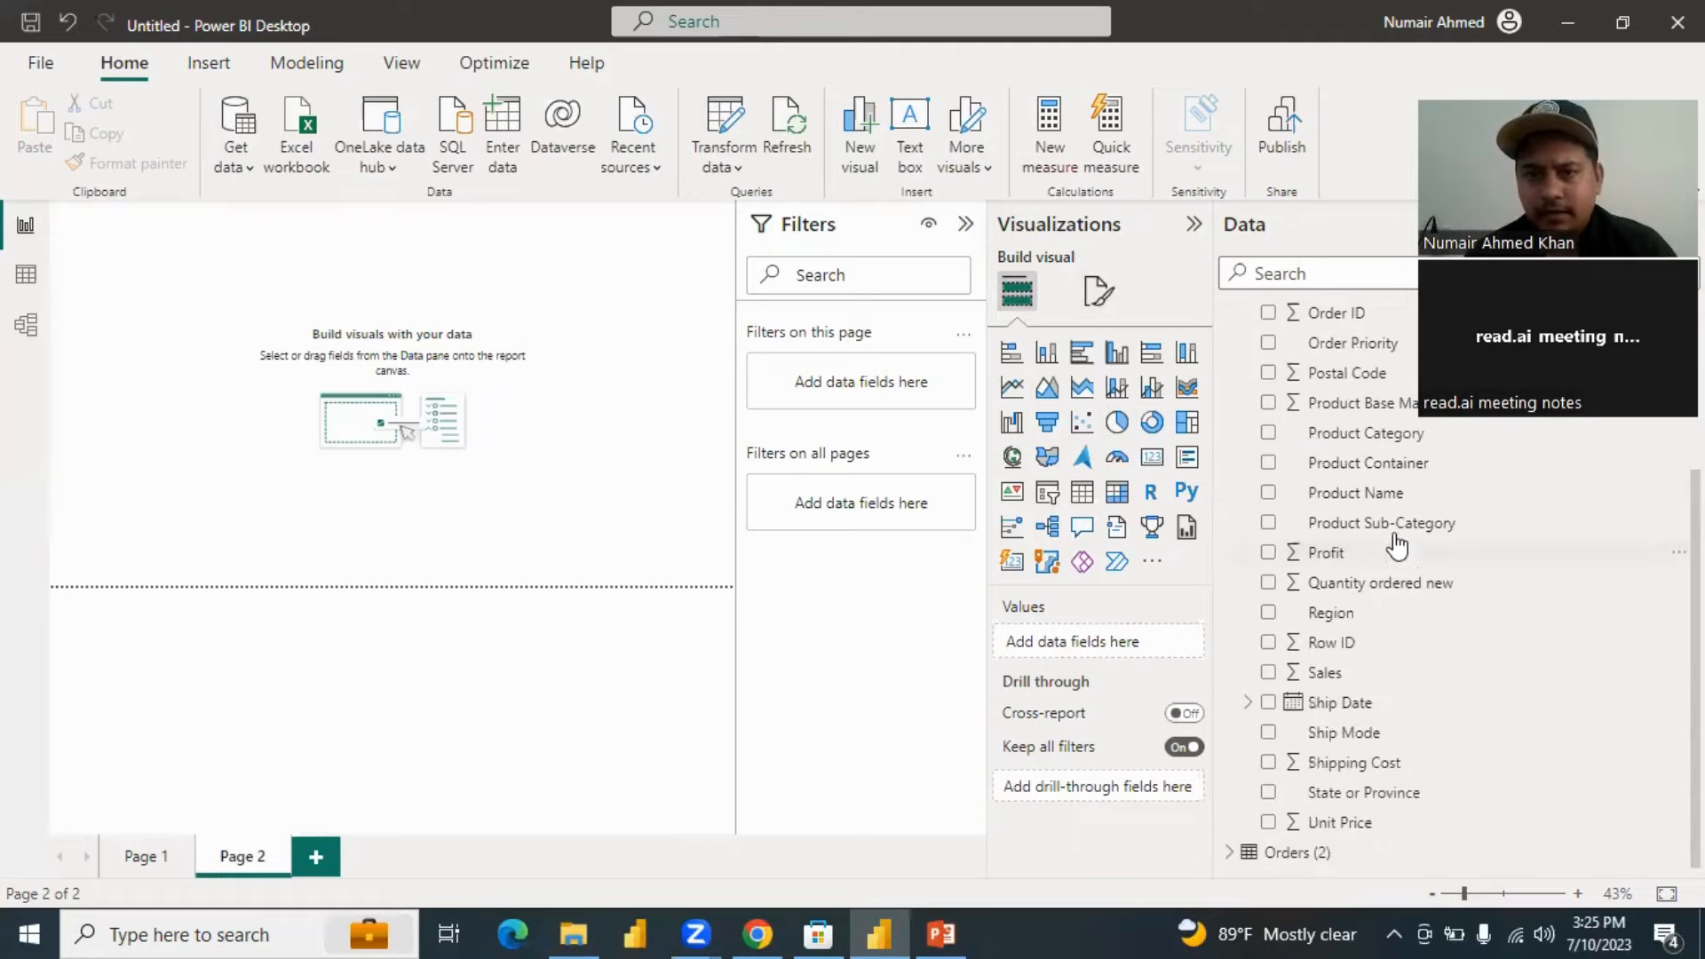
scroll(1270, 490, up, 3)
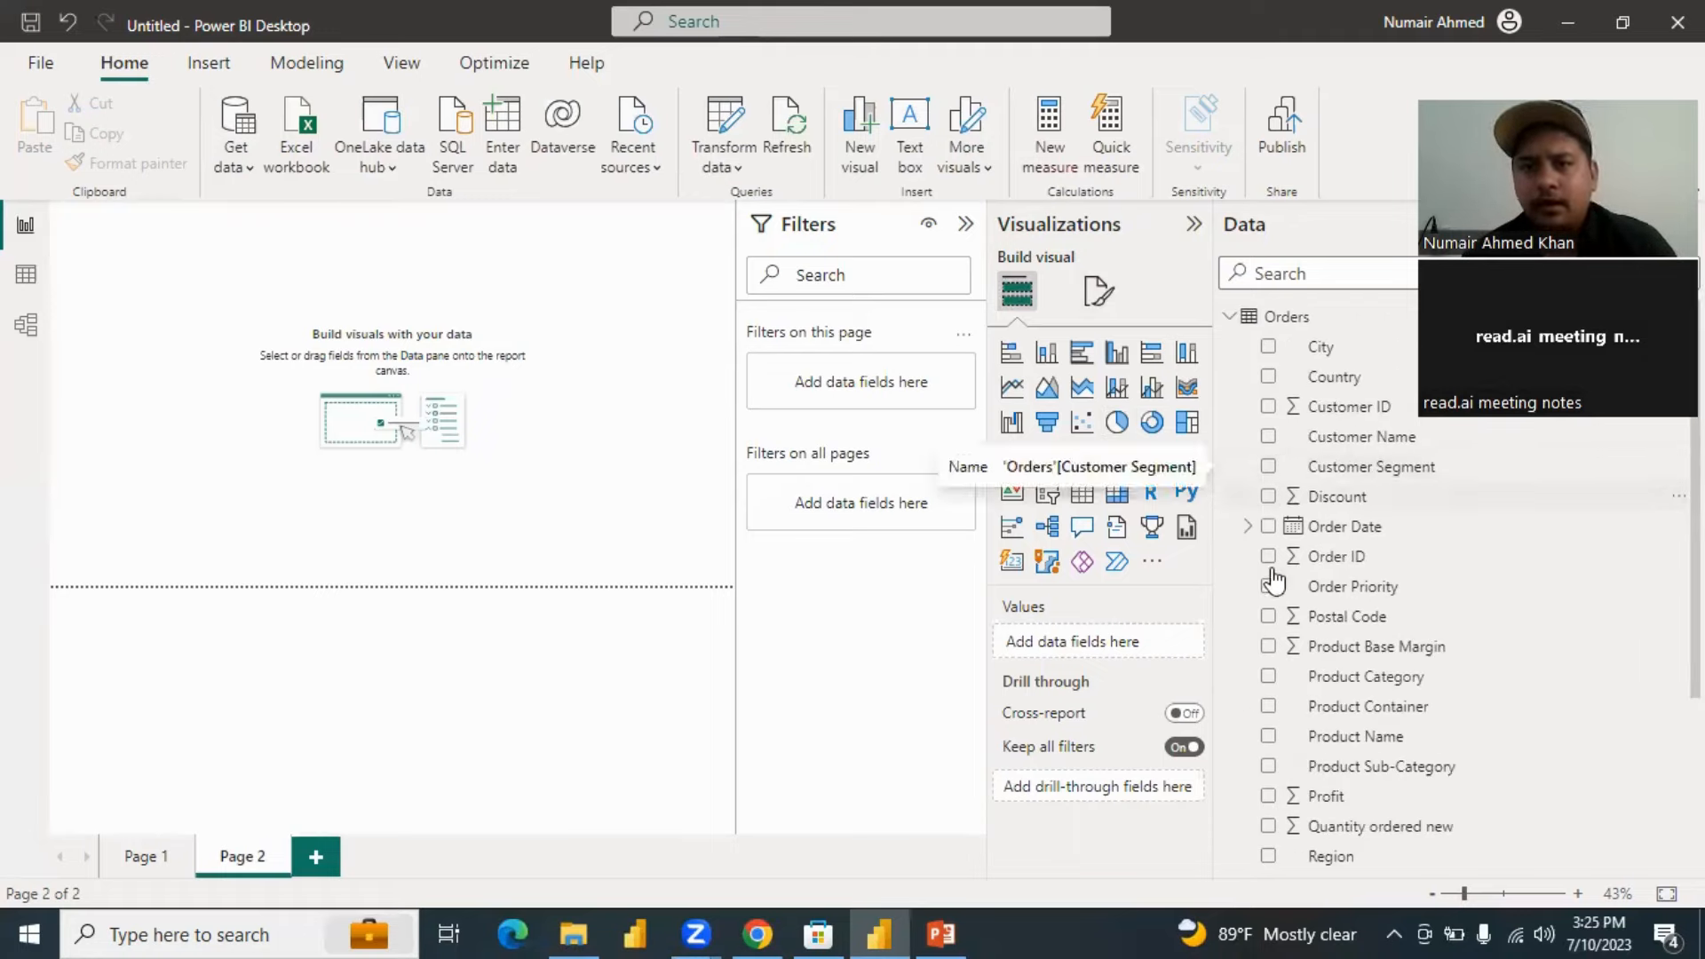
Create a table visual with Product Category and Profit from Orders, and summarize Profit as Average.
click(1269, 676)
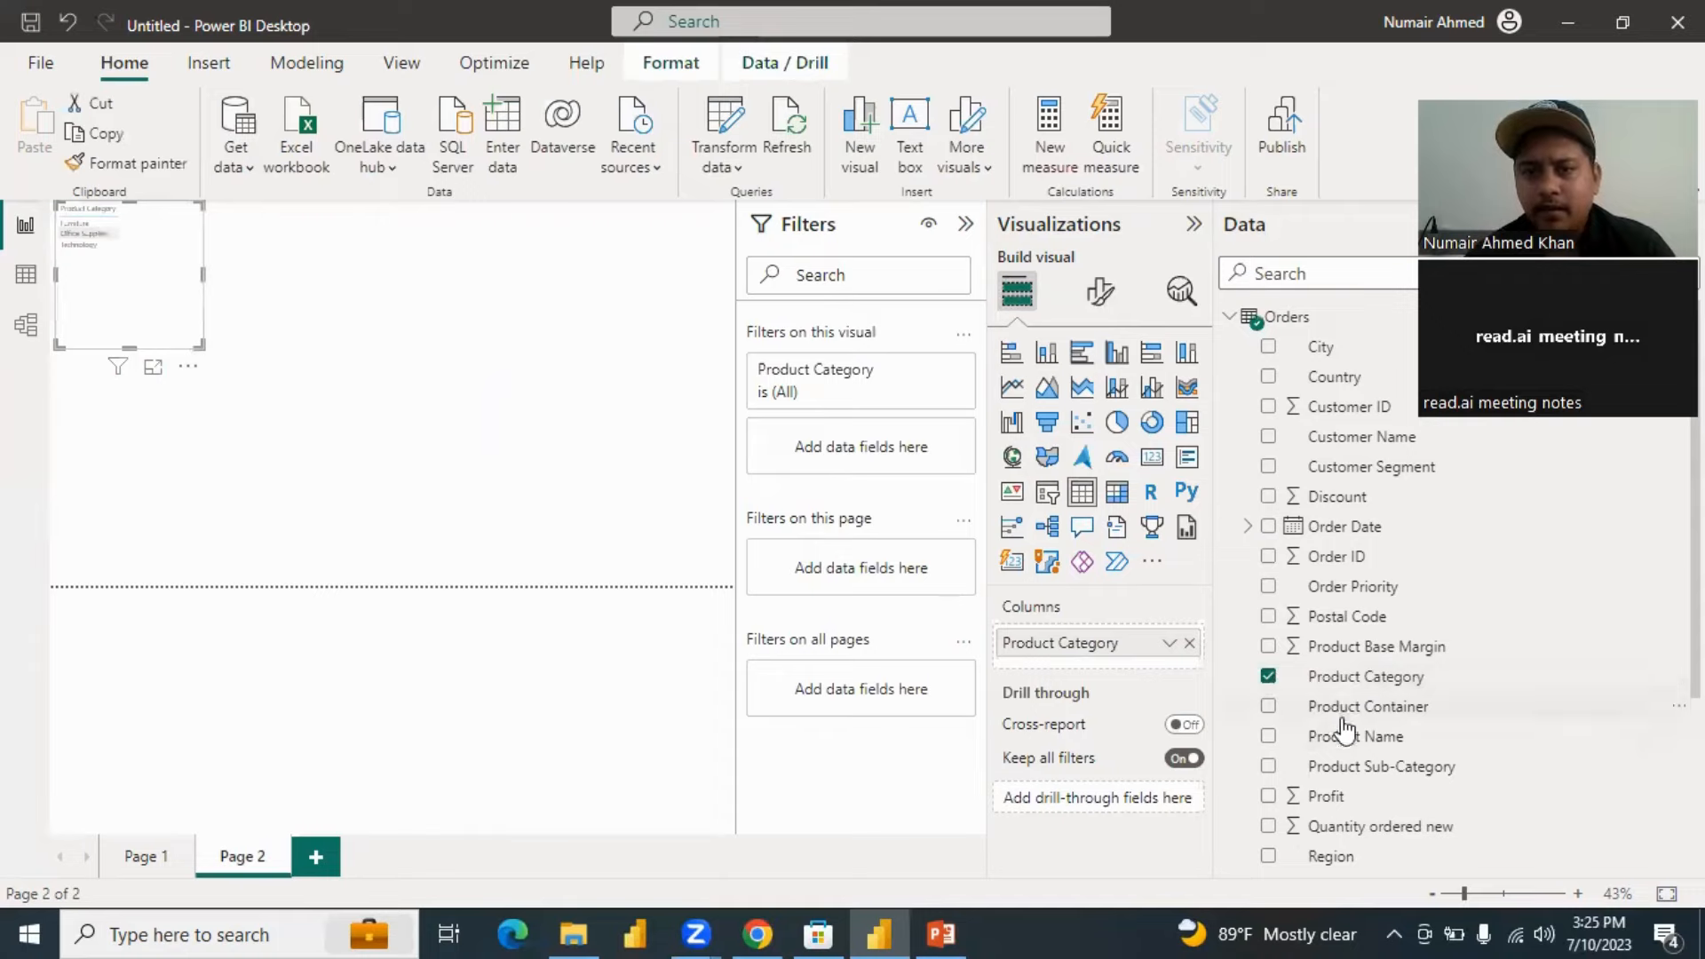
scroll(1345, 721, down, 1)
scroll(1305, 591, down, 2)
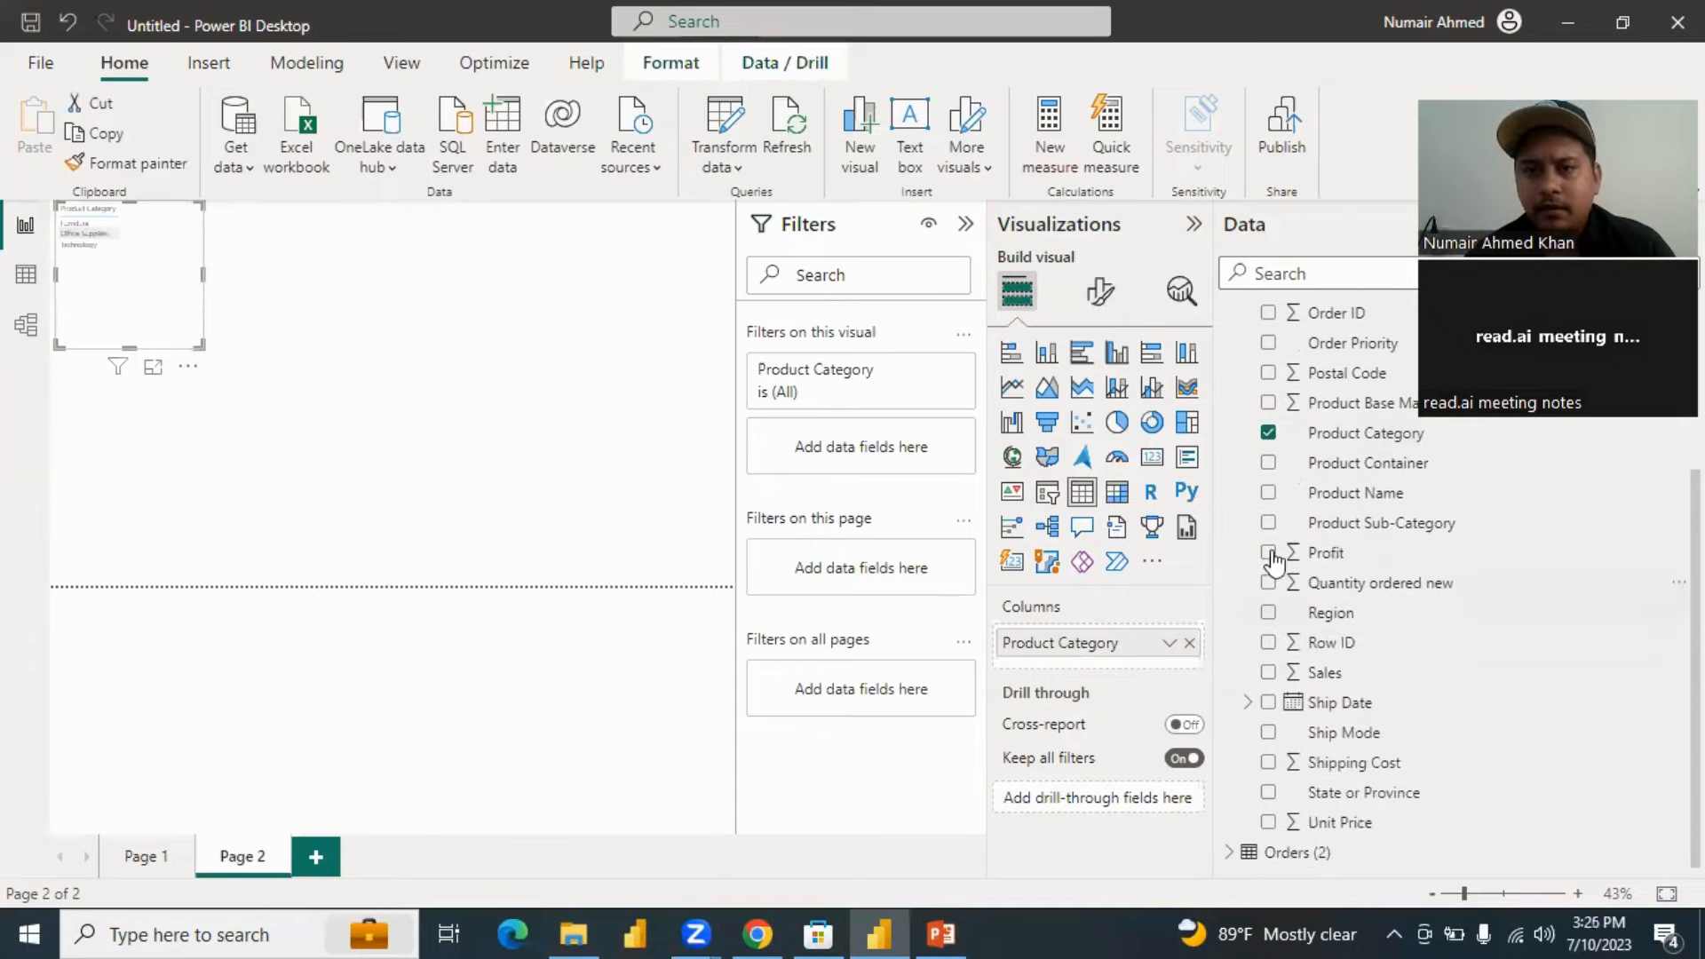
click(1268, 554)
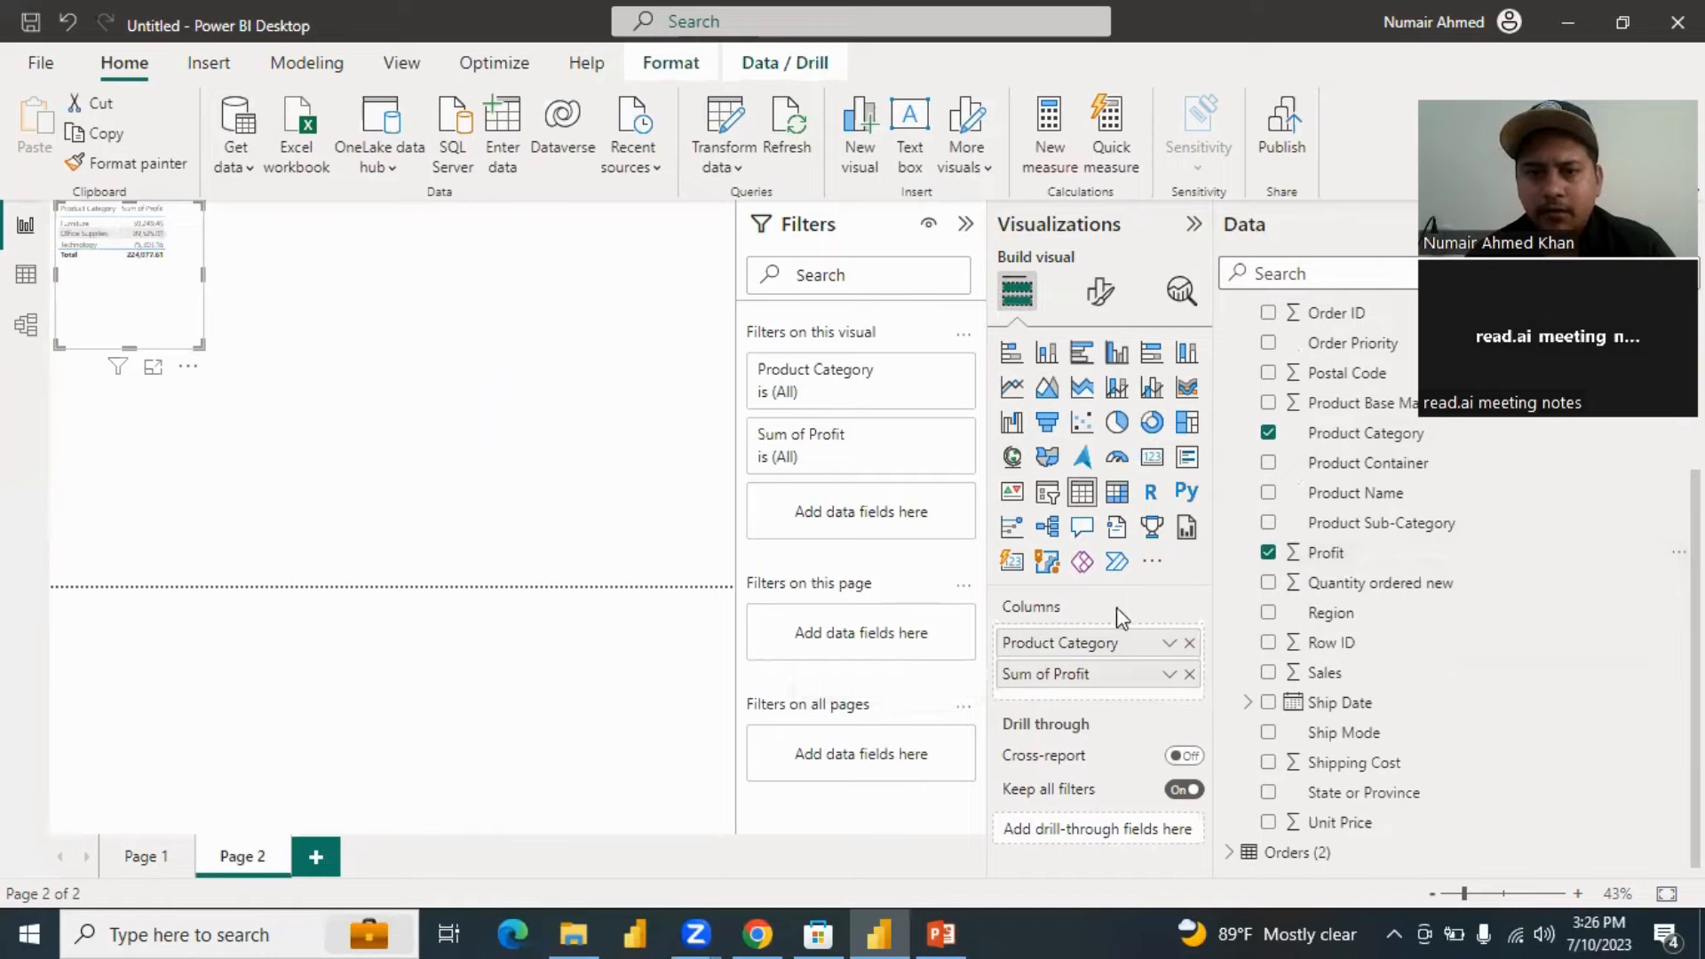
click(1168, 674)
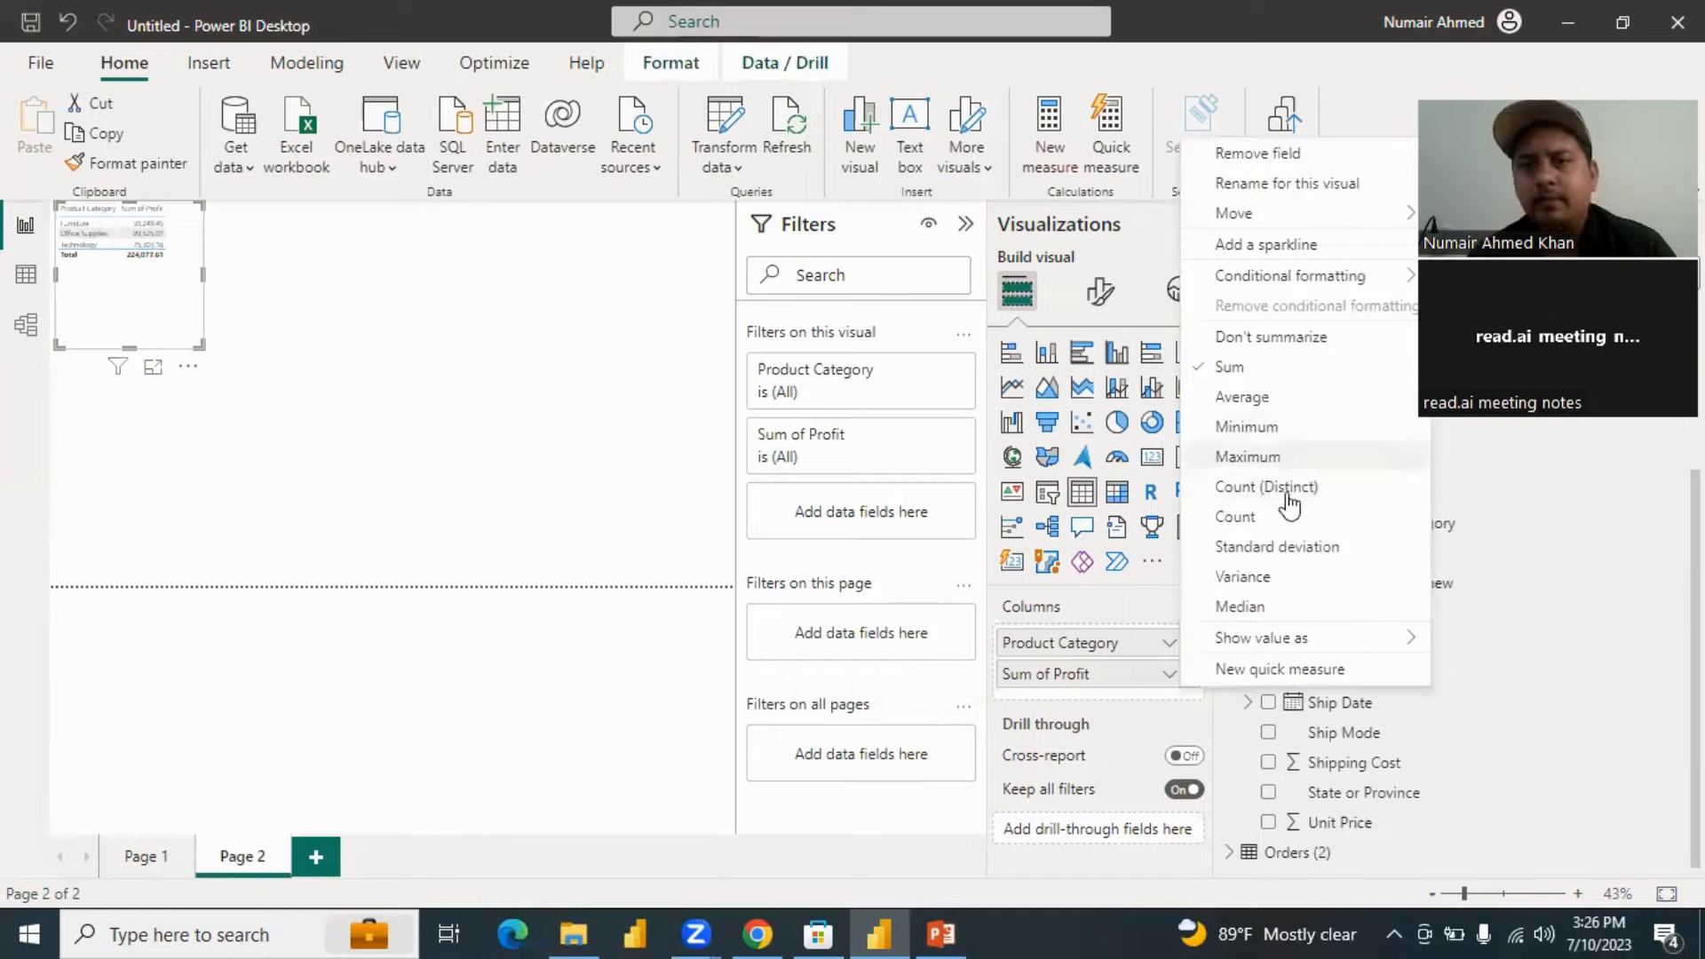
click(1265, 401)
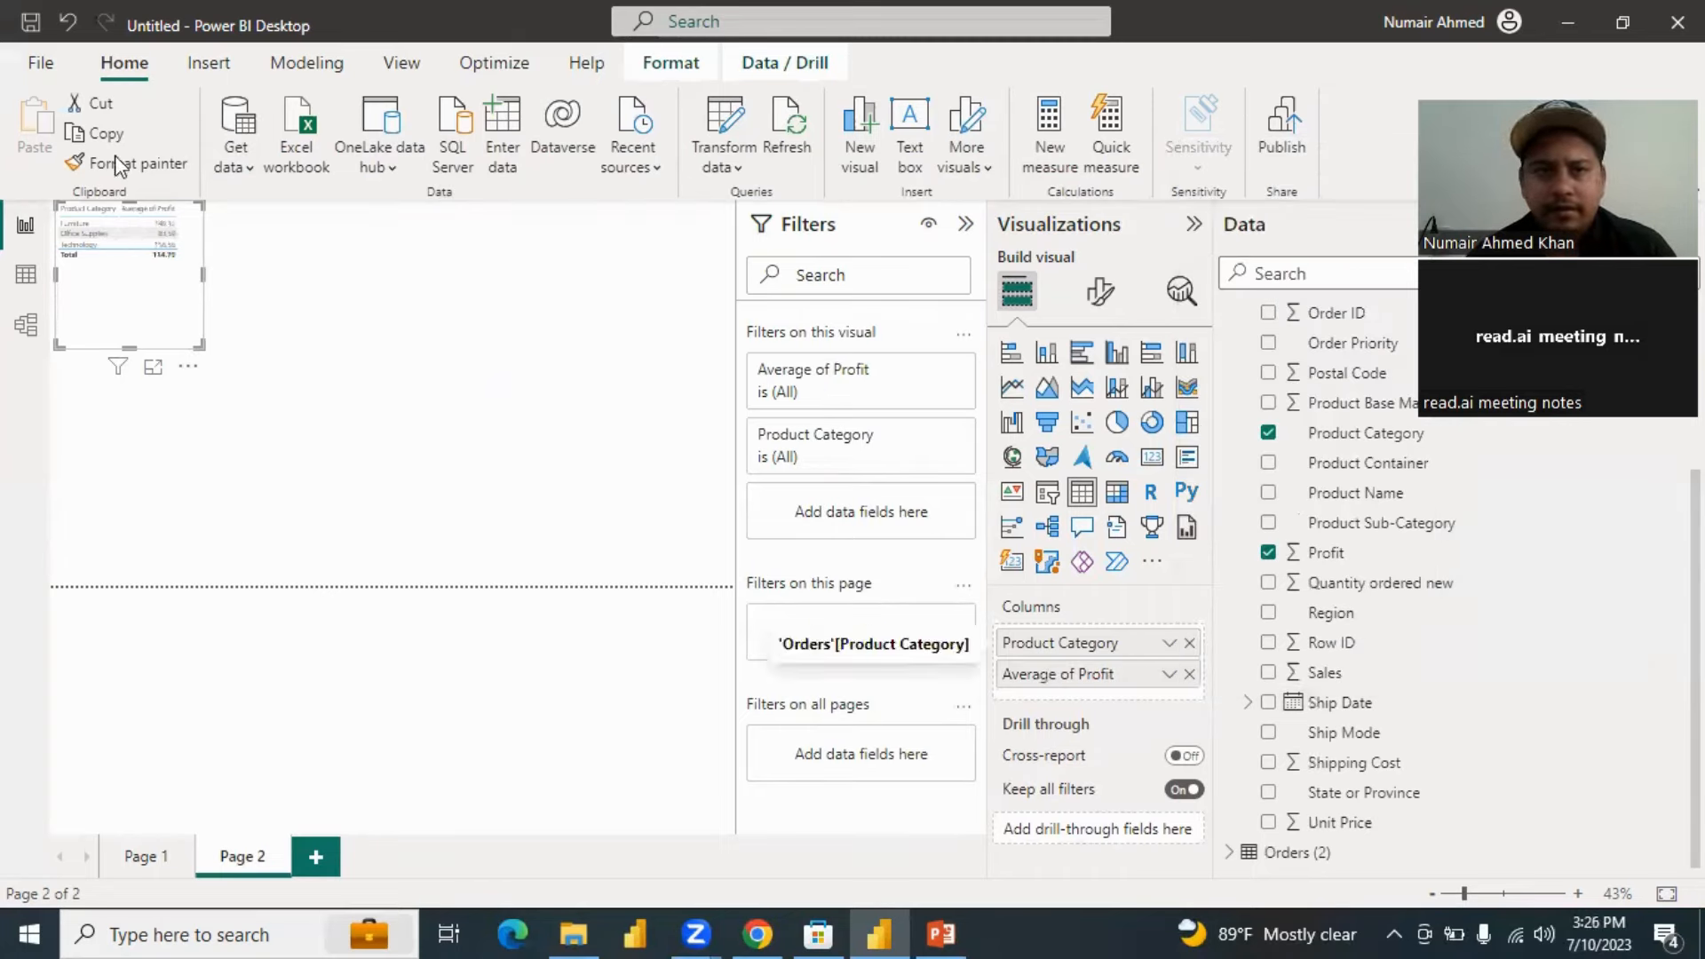
Convert the table to a clustered bar chart and enlarge it to cover nearly the whole page.
click(1076, 357)
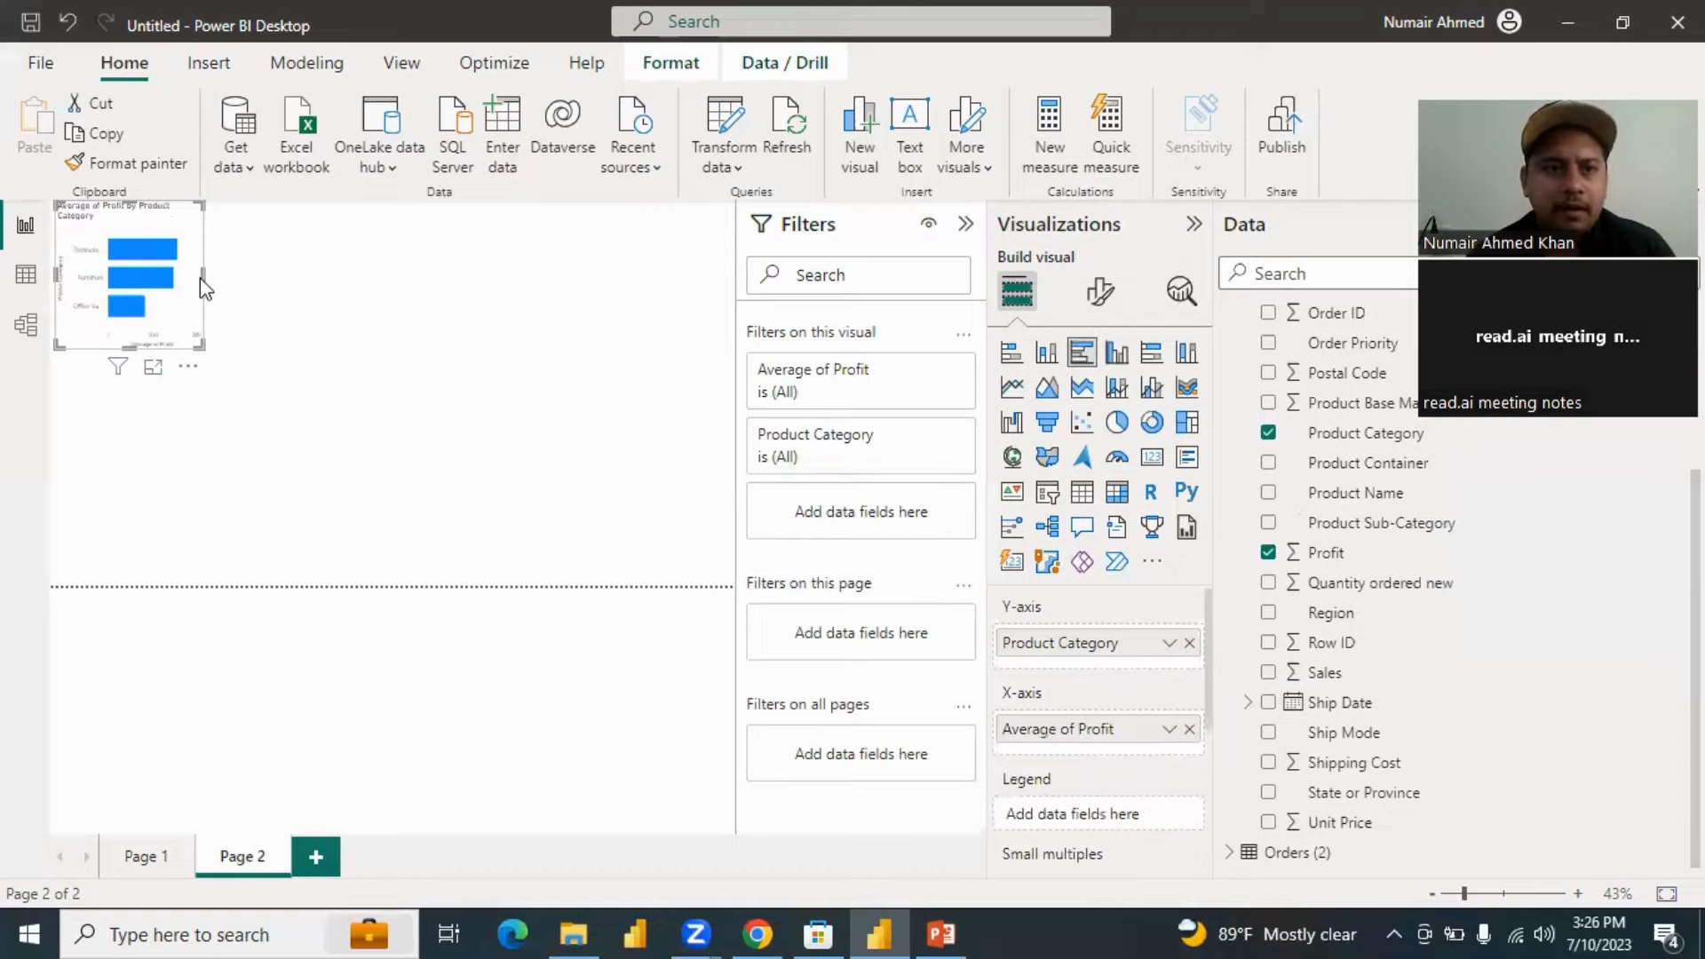
drag(202, 285, 705, 348)
drag(377, 350, 376, 582)
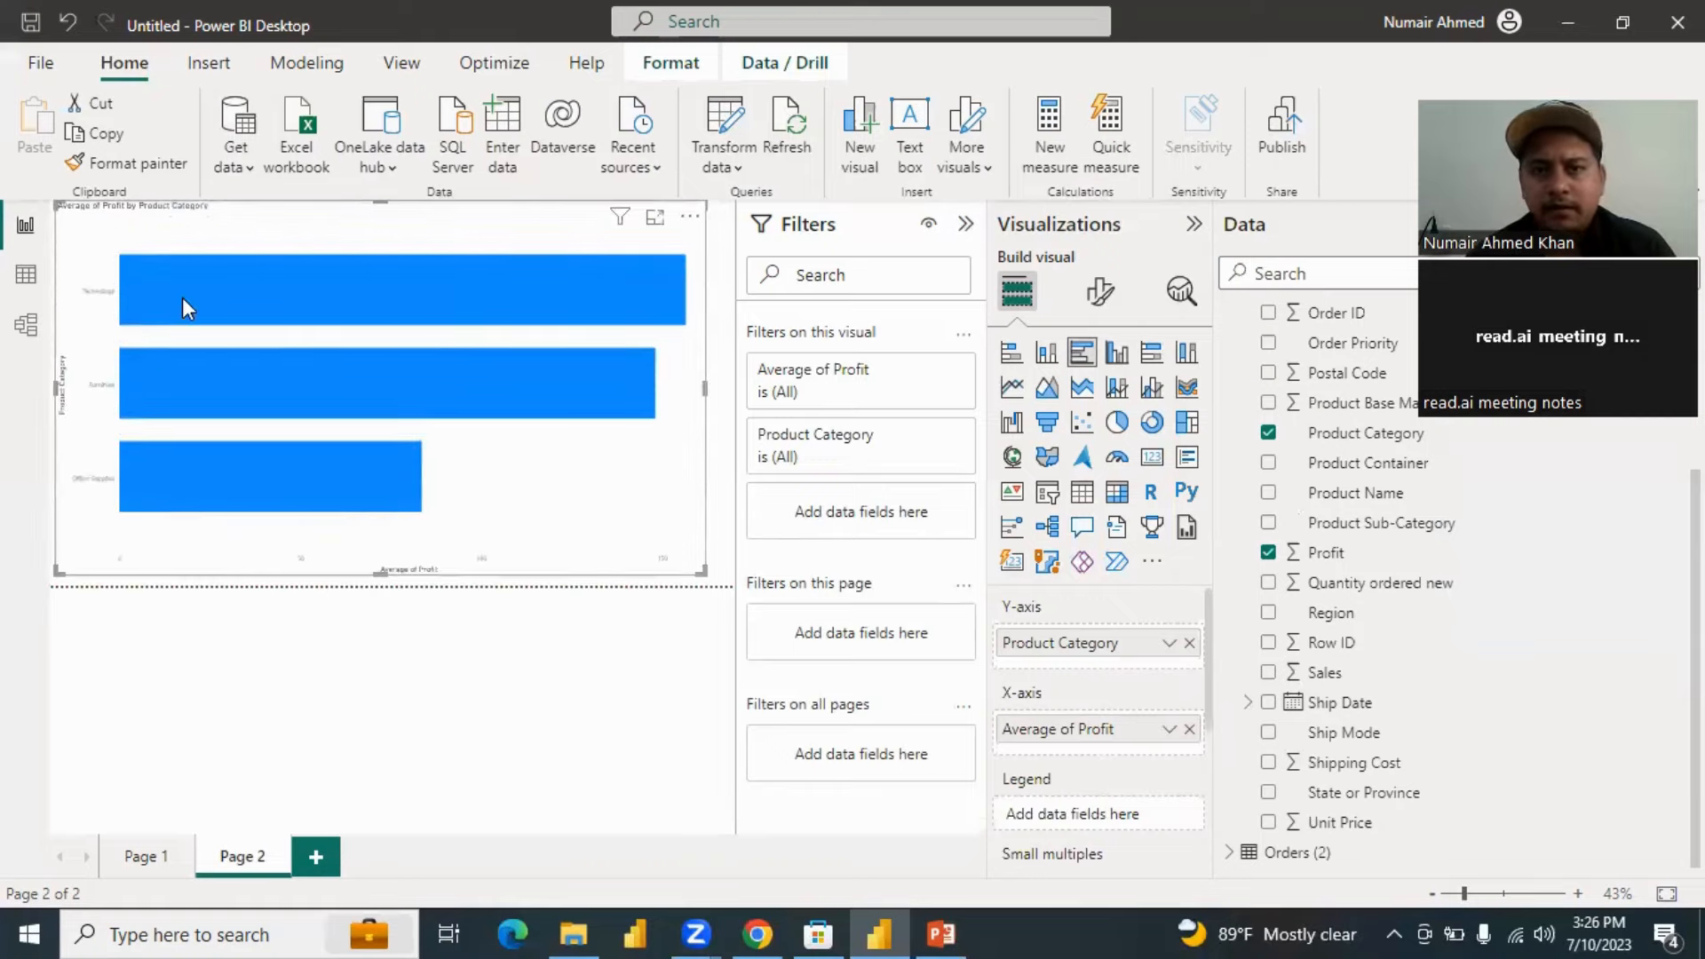
Turn on the visual border for the average profit bar chart.
click(1105, 304)
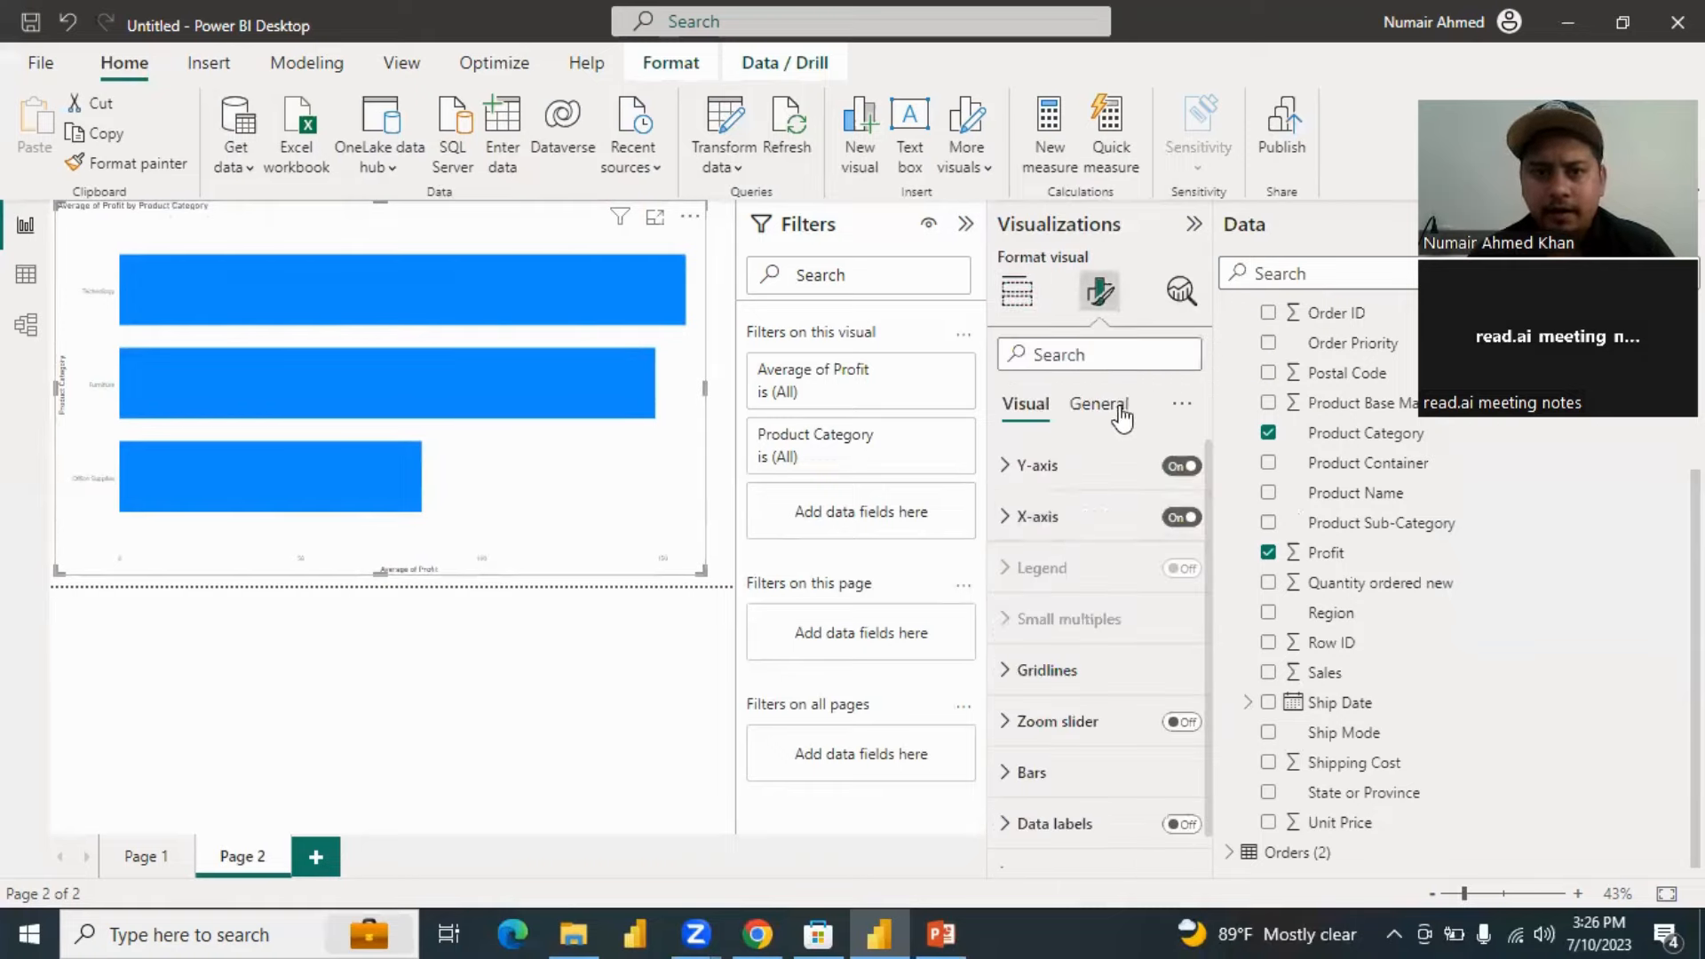
click(1121, 413)
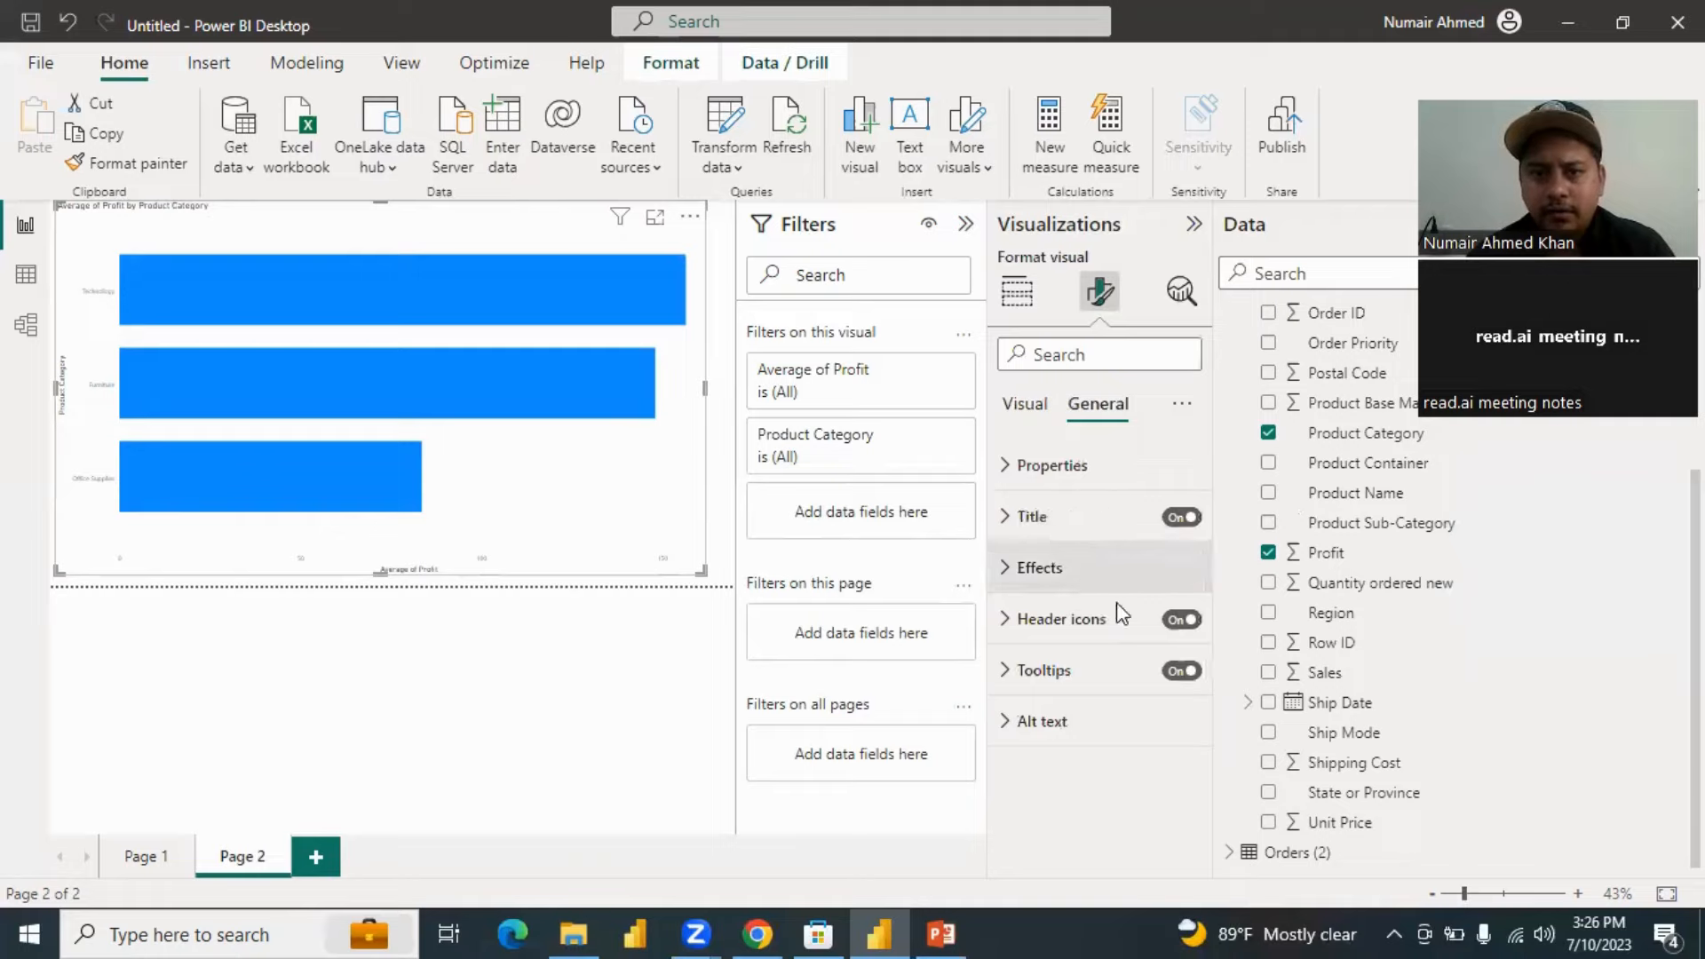
click(1037, 567)
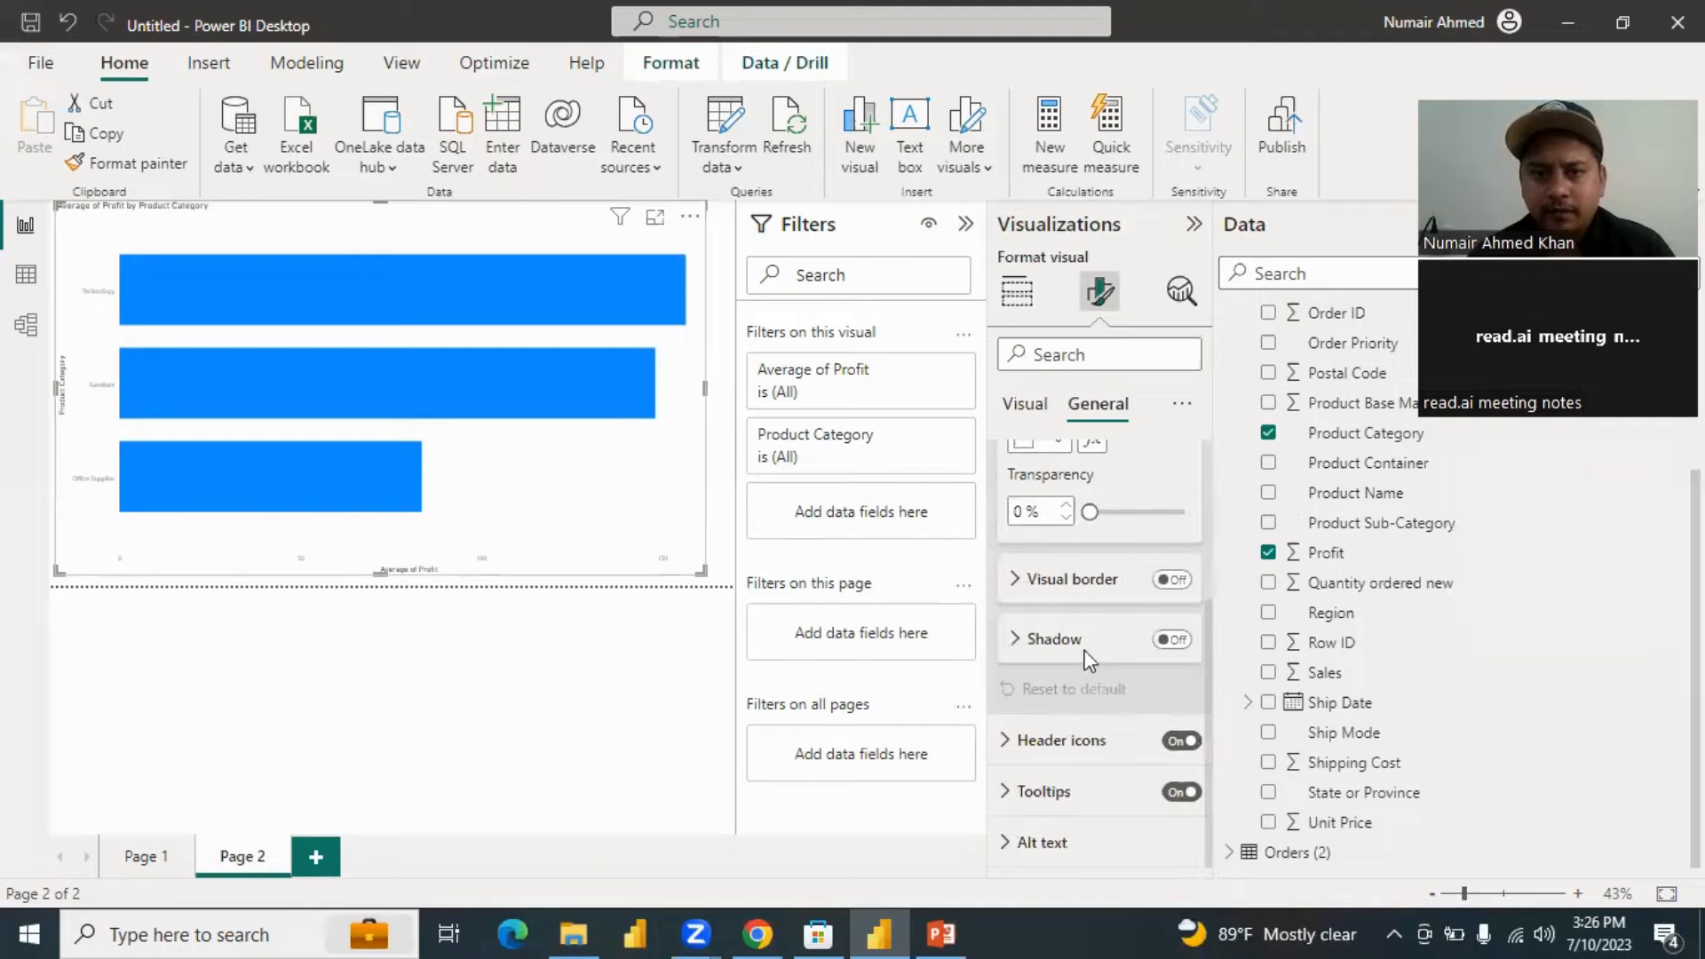
click(1163, 581)
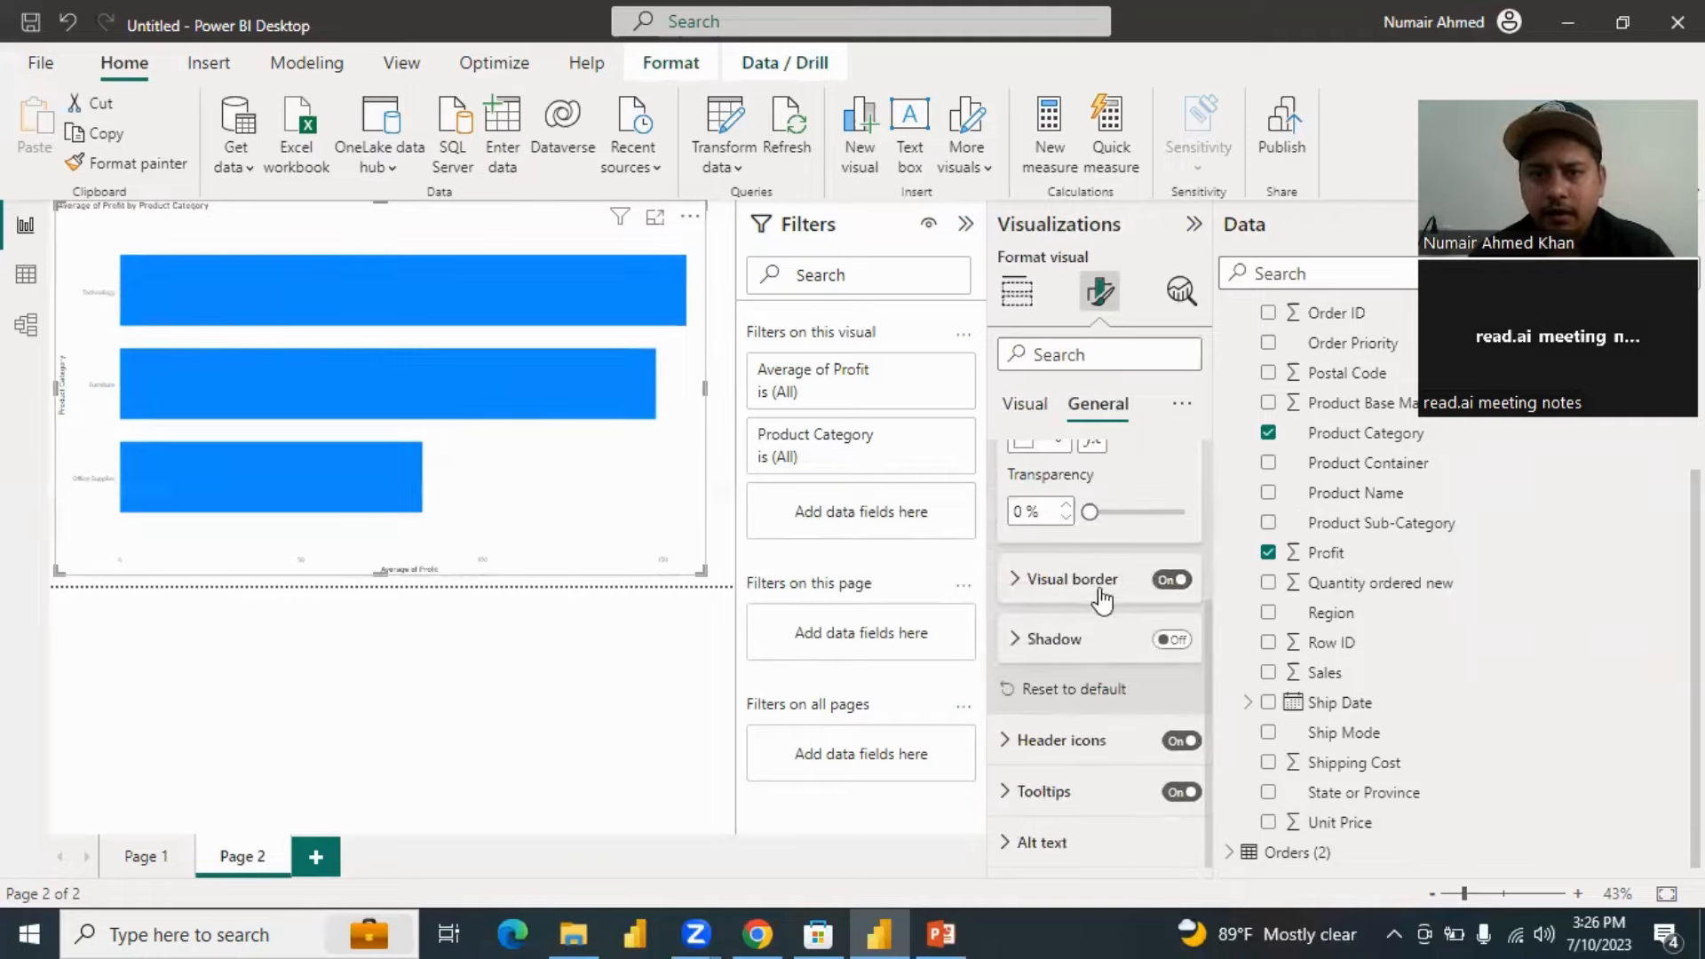
scroll(1081, 511, up, 2)
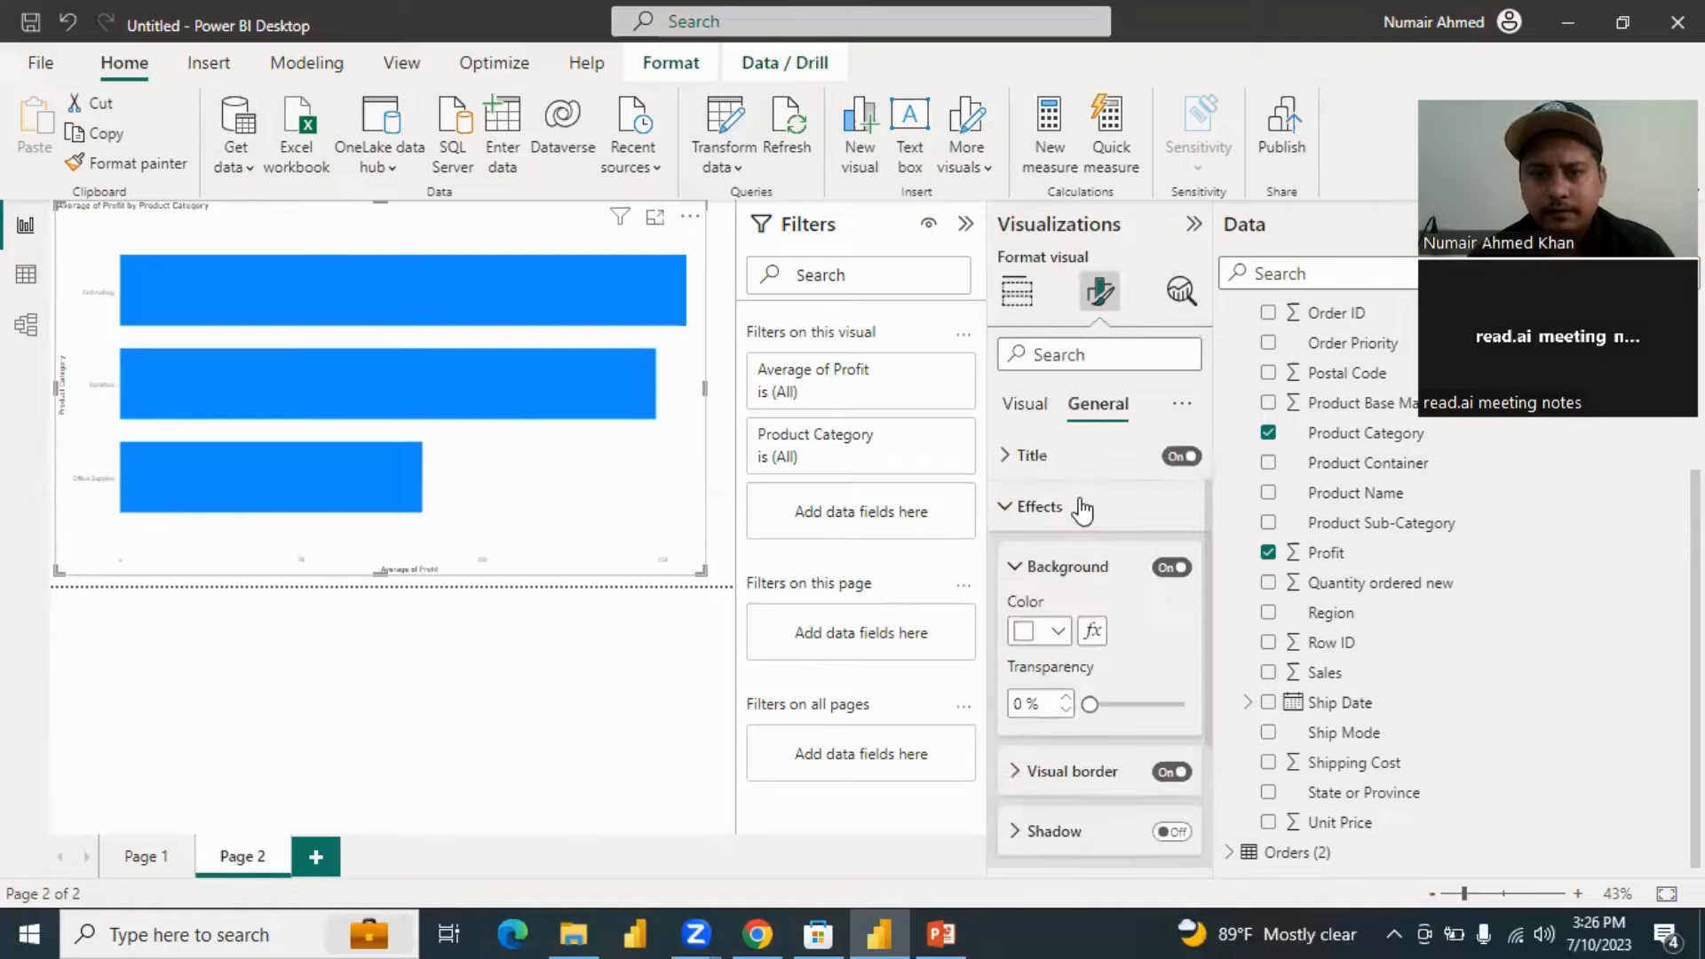
Turn on data labels for the bar chart and expand the formatting settings for their values.
click(1024, 404)
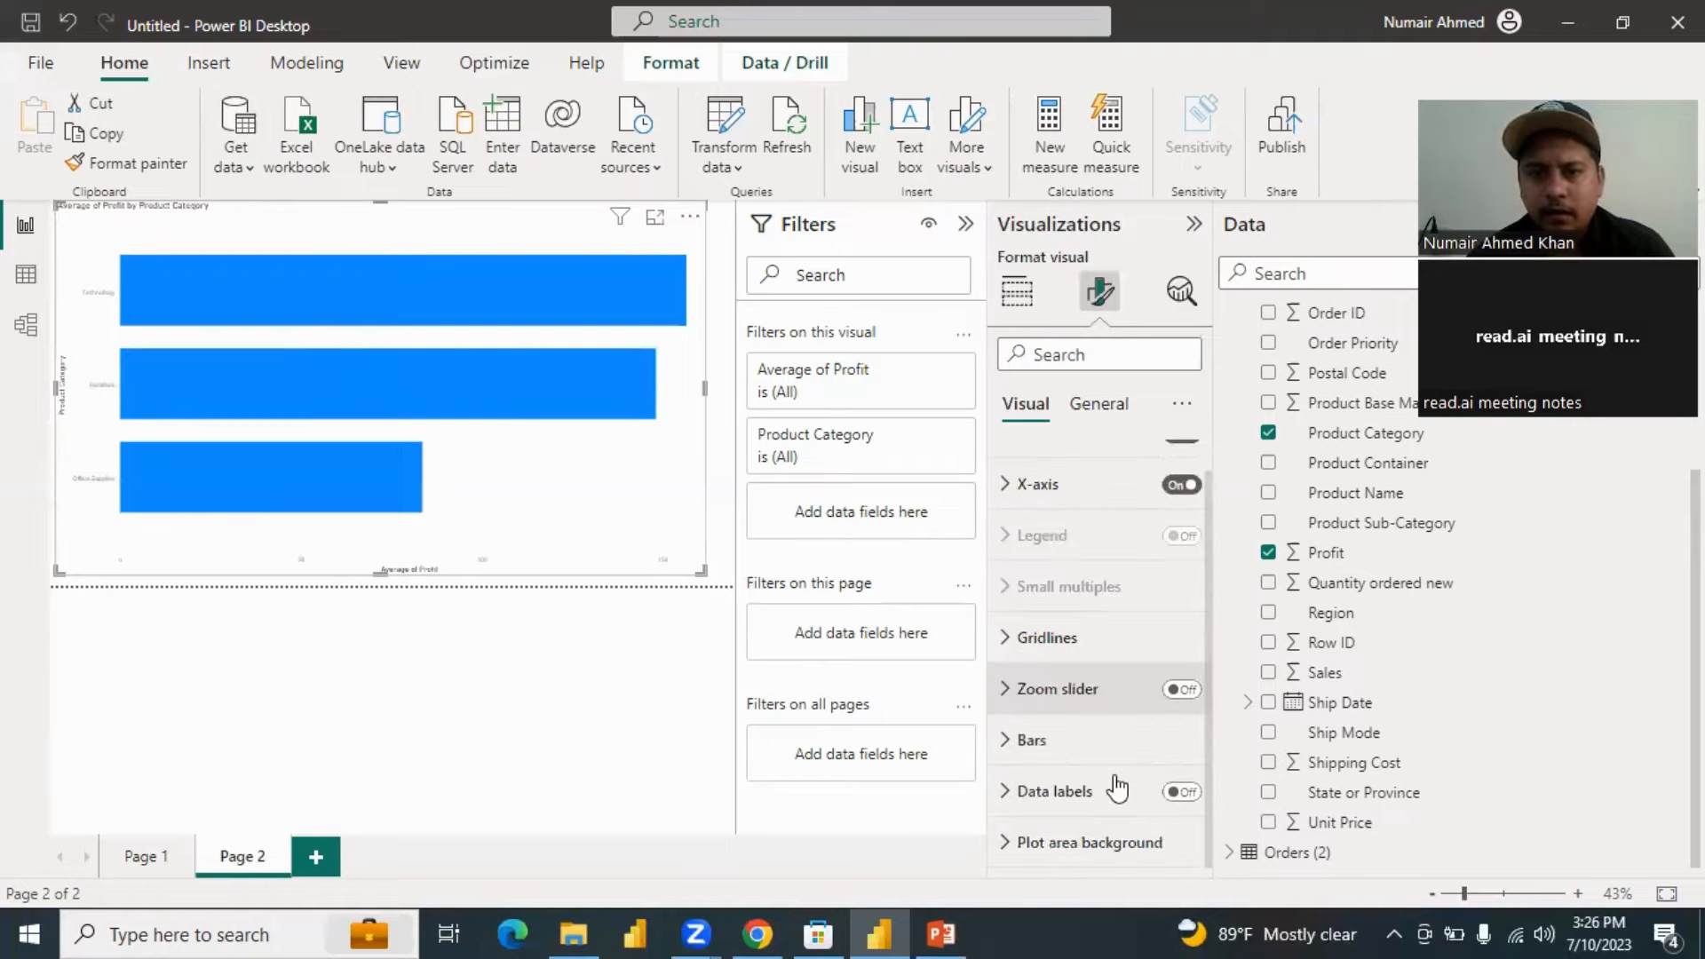
click(1188, 793)
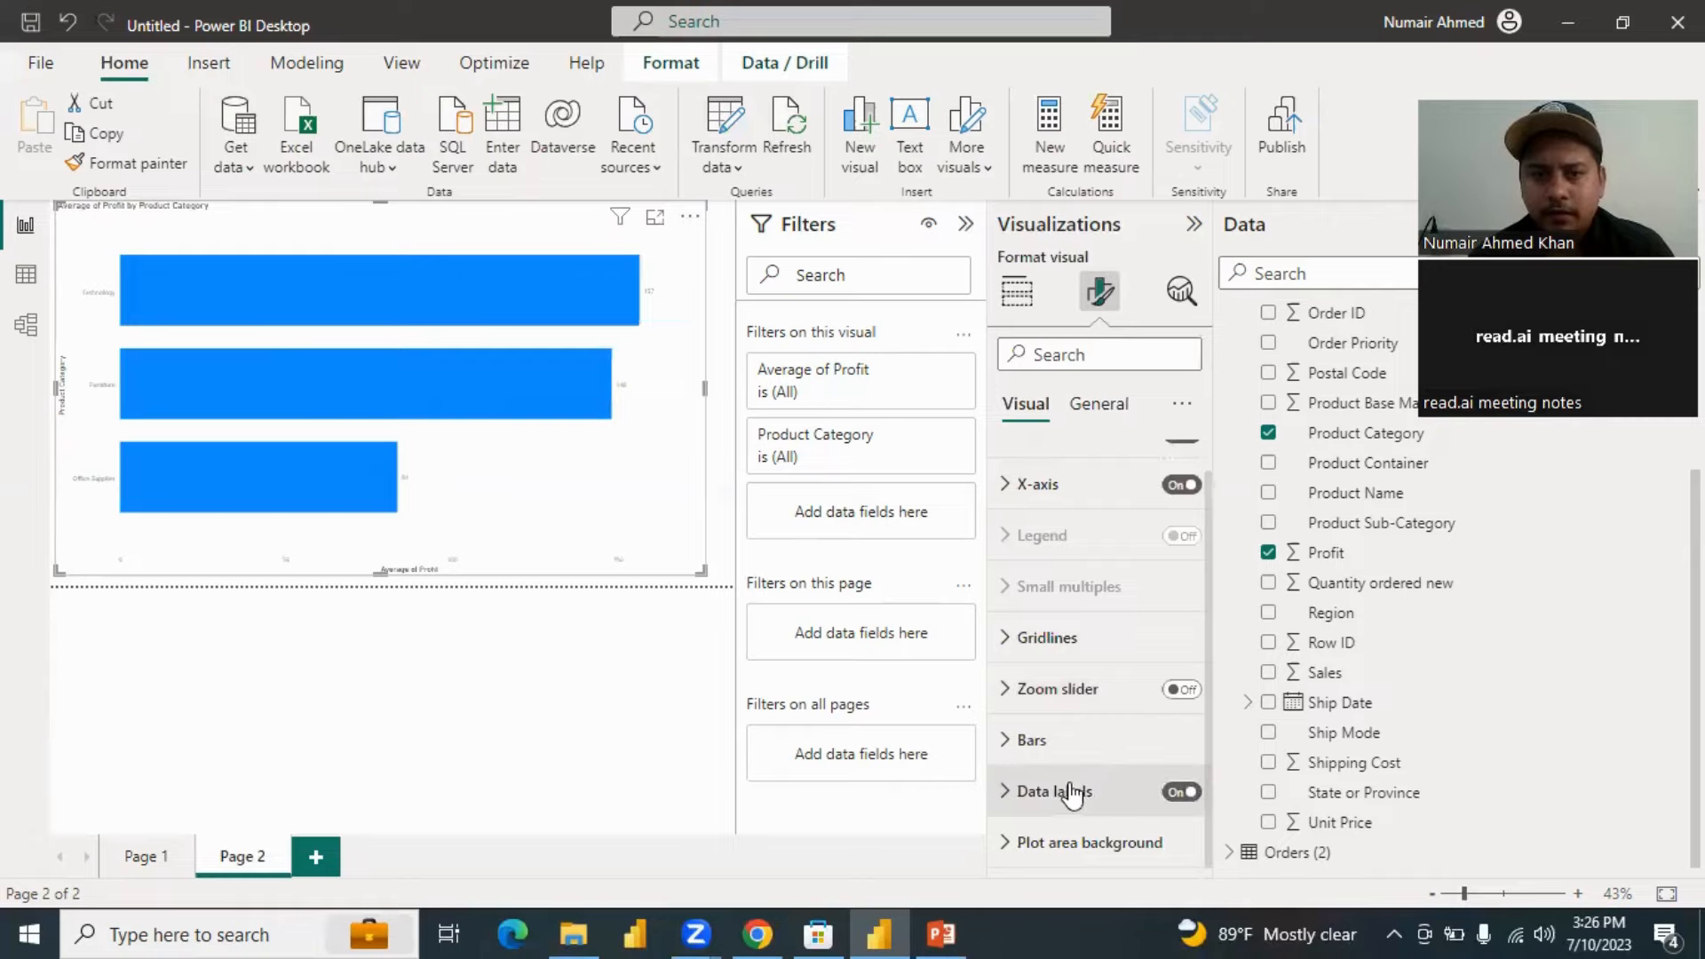
click(1099, 786)
scroll(1103, 654, down, 3)
scroll(1104, 659, down, 1)
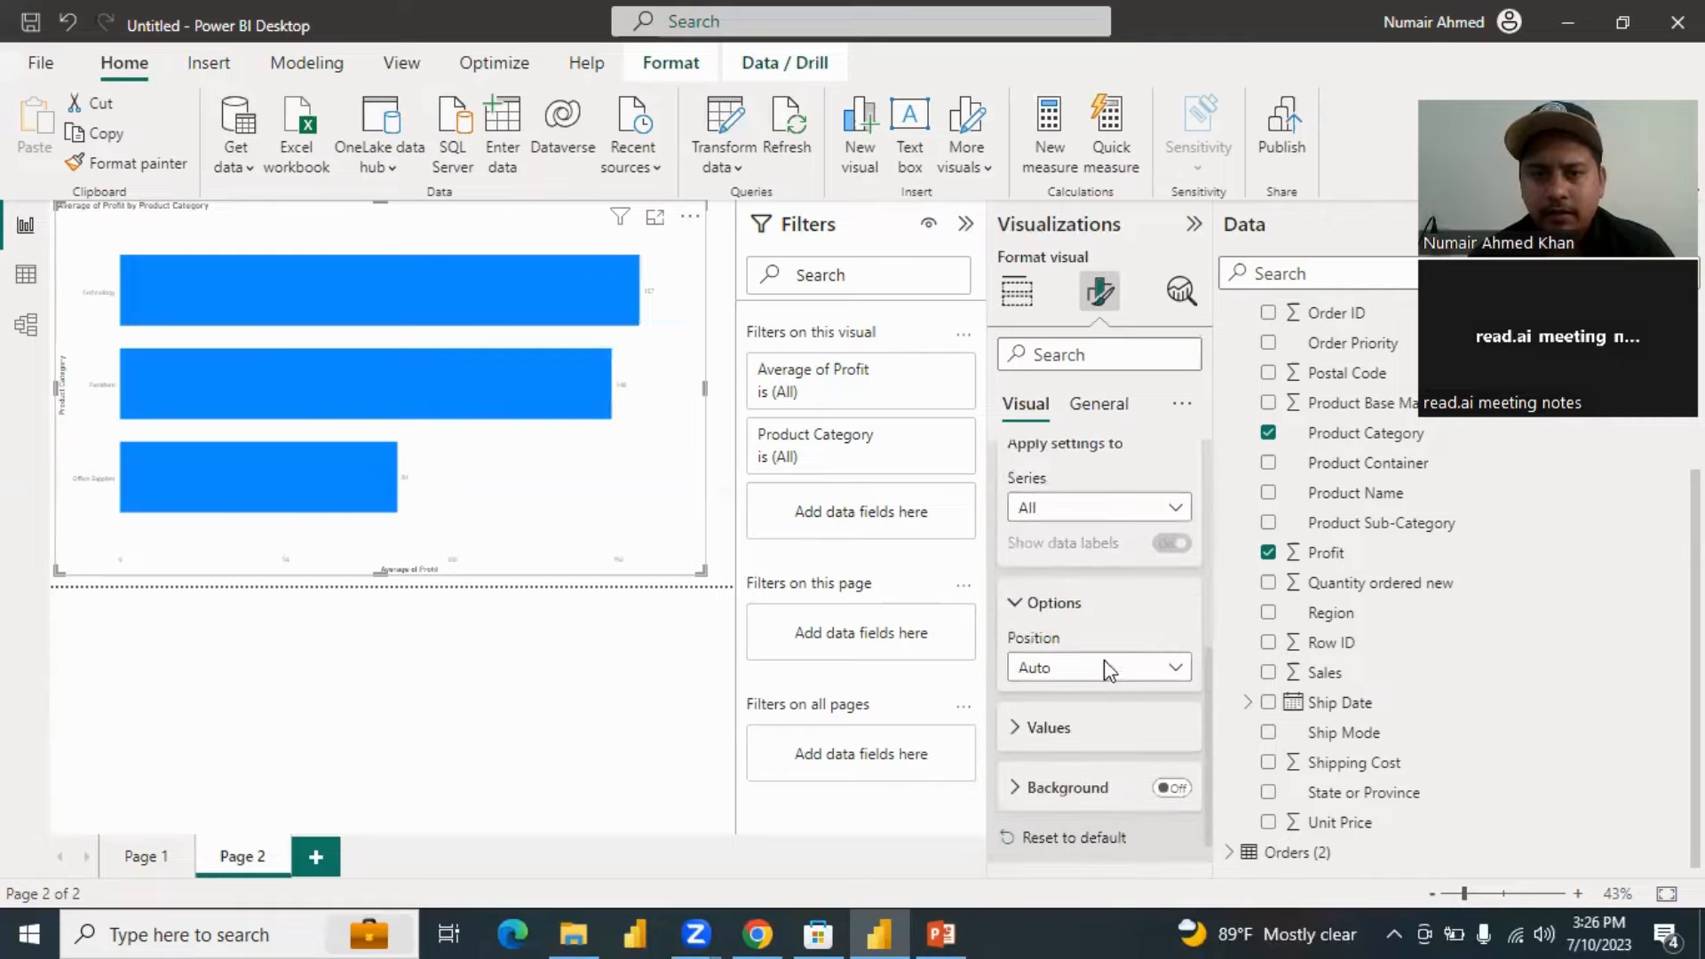
scroll(1104, 683, down, 1)
click(1106, 698)
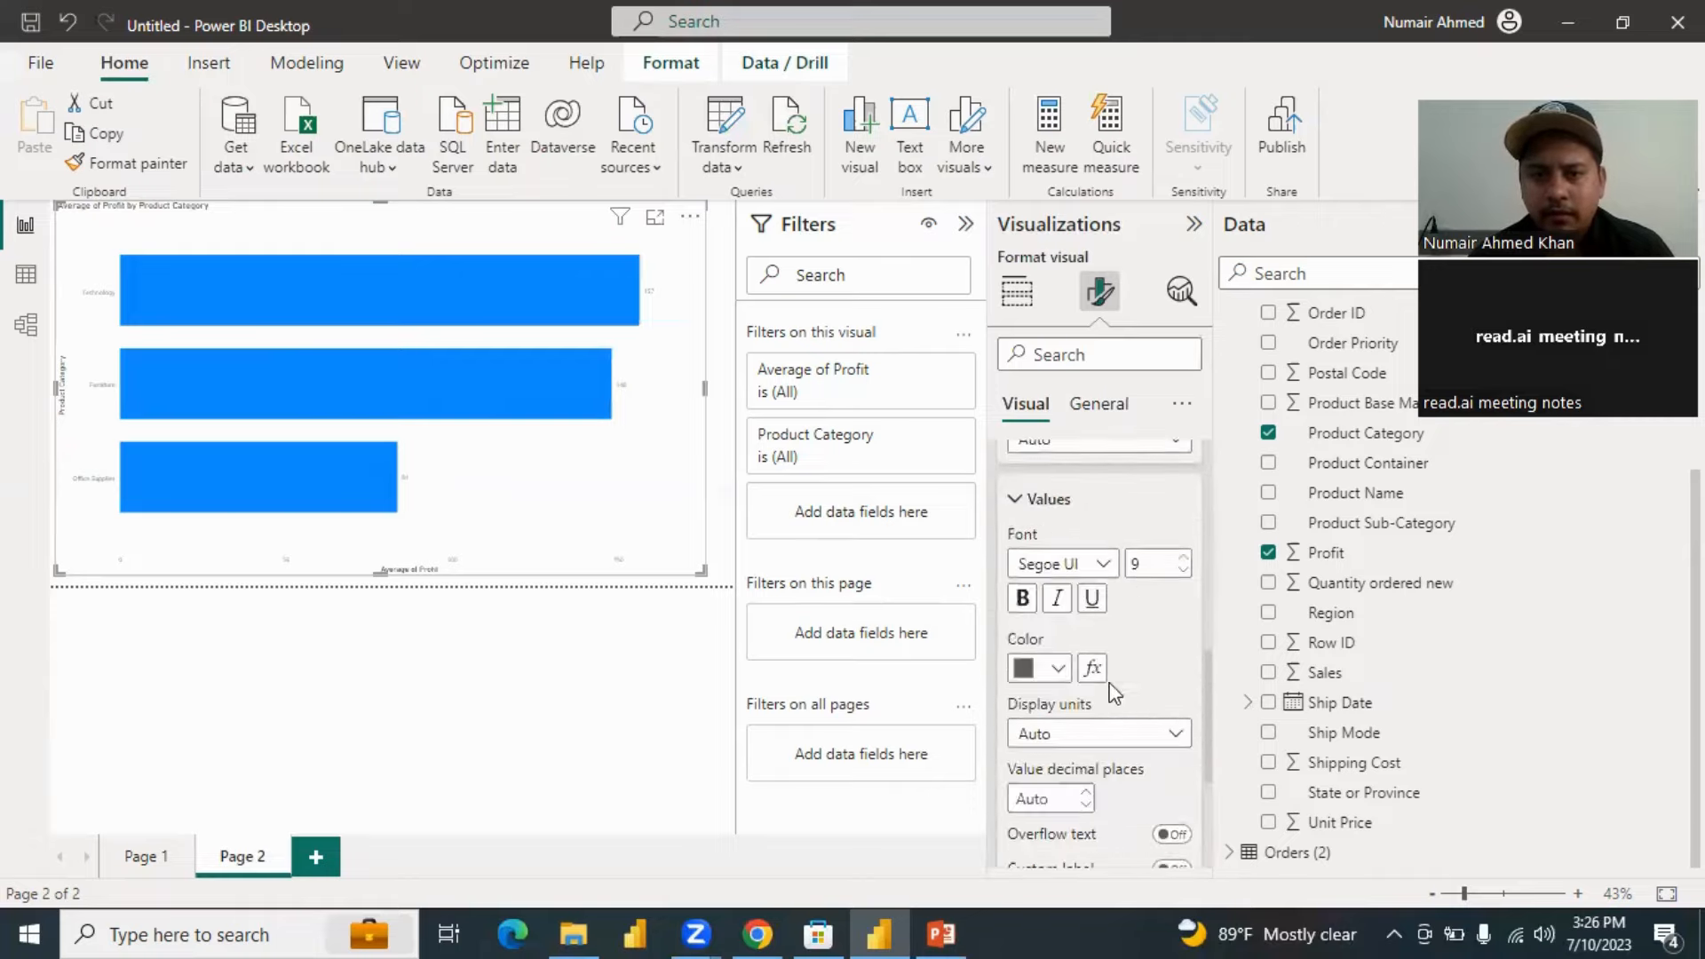
scroll(1114, 656, down, 1)
scroll(1104, 674, down, 1)
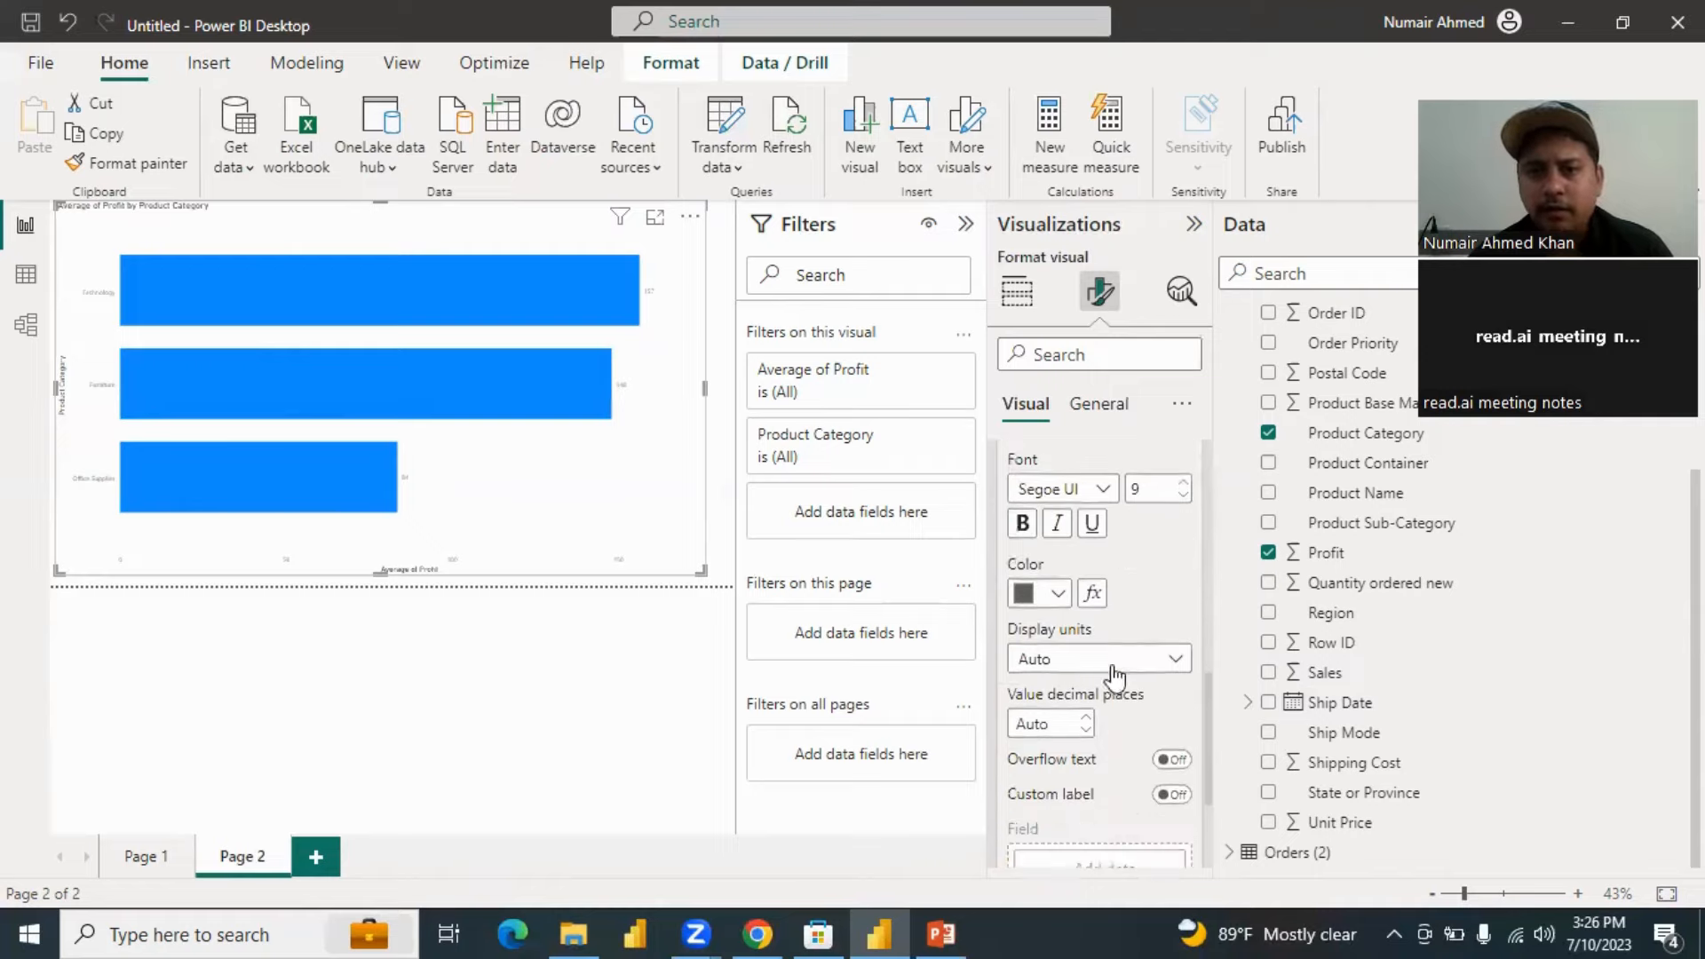
Try None as the data labels' display units and restore them to Auto.
click(1119, 664)
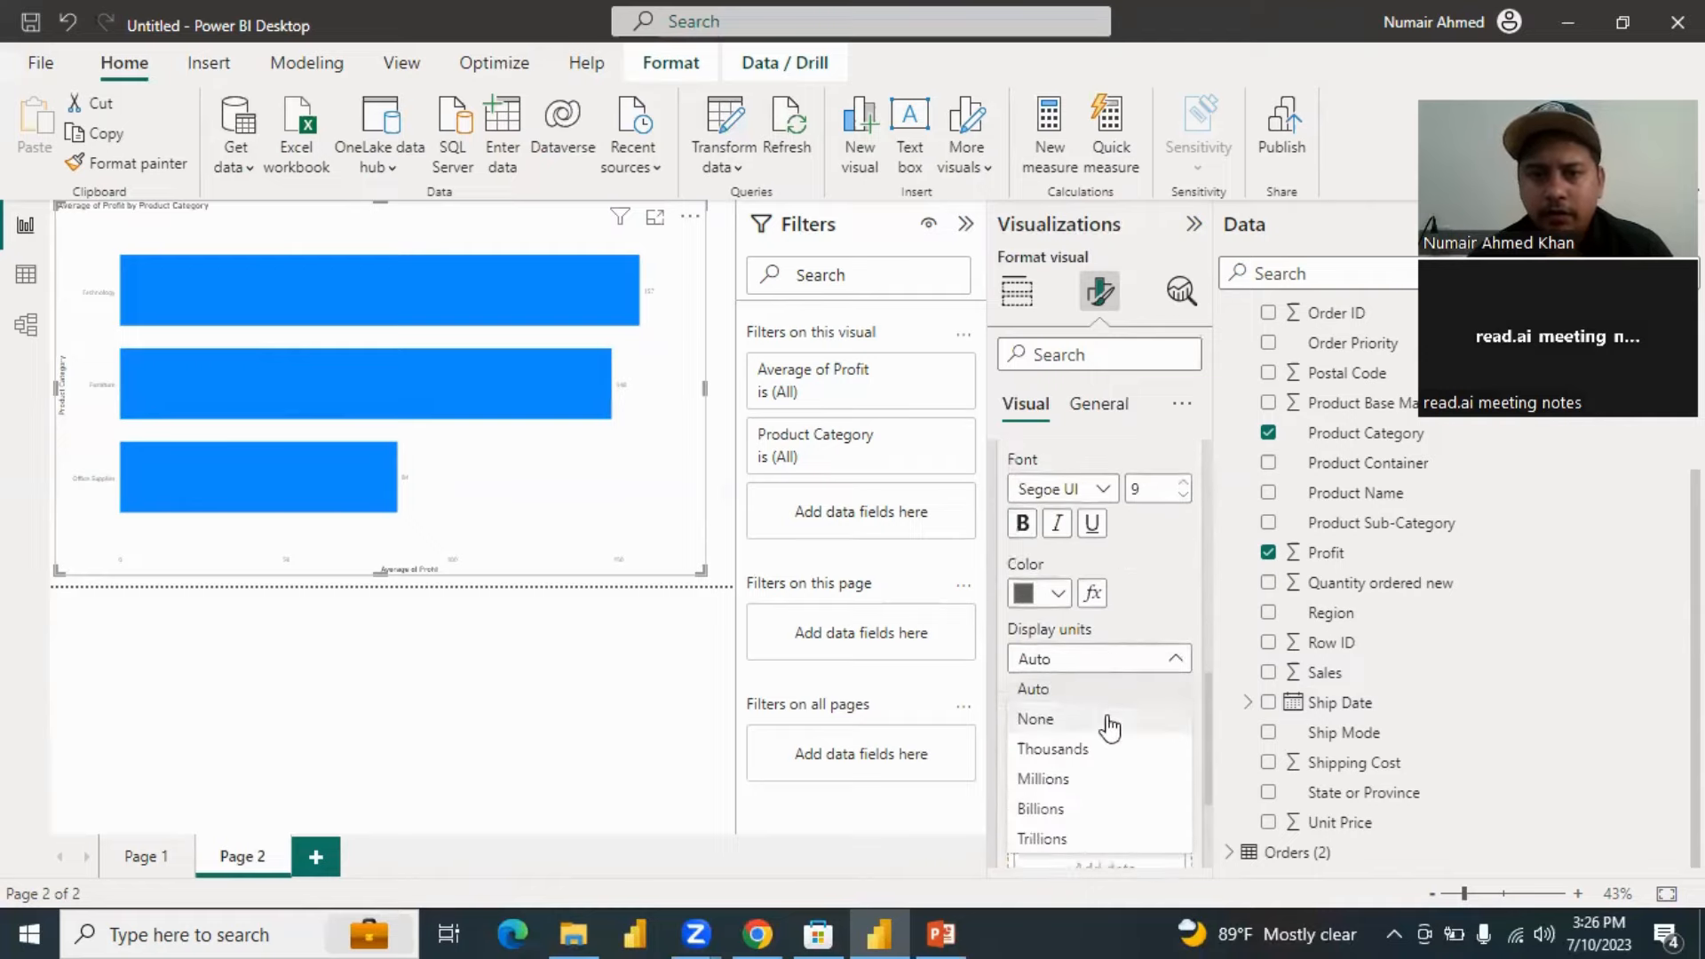
click(1110, 719)
click(1113, 669)
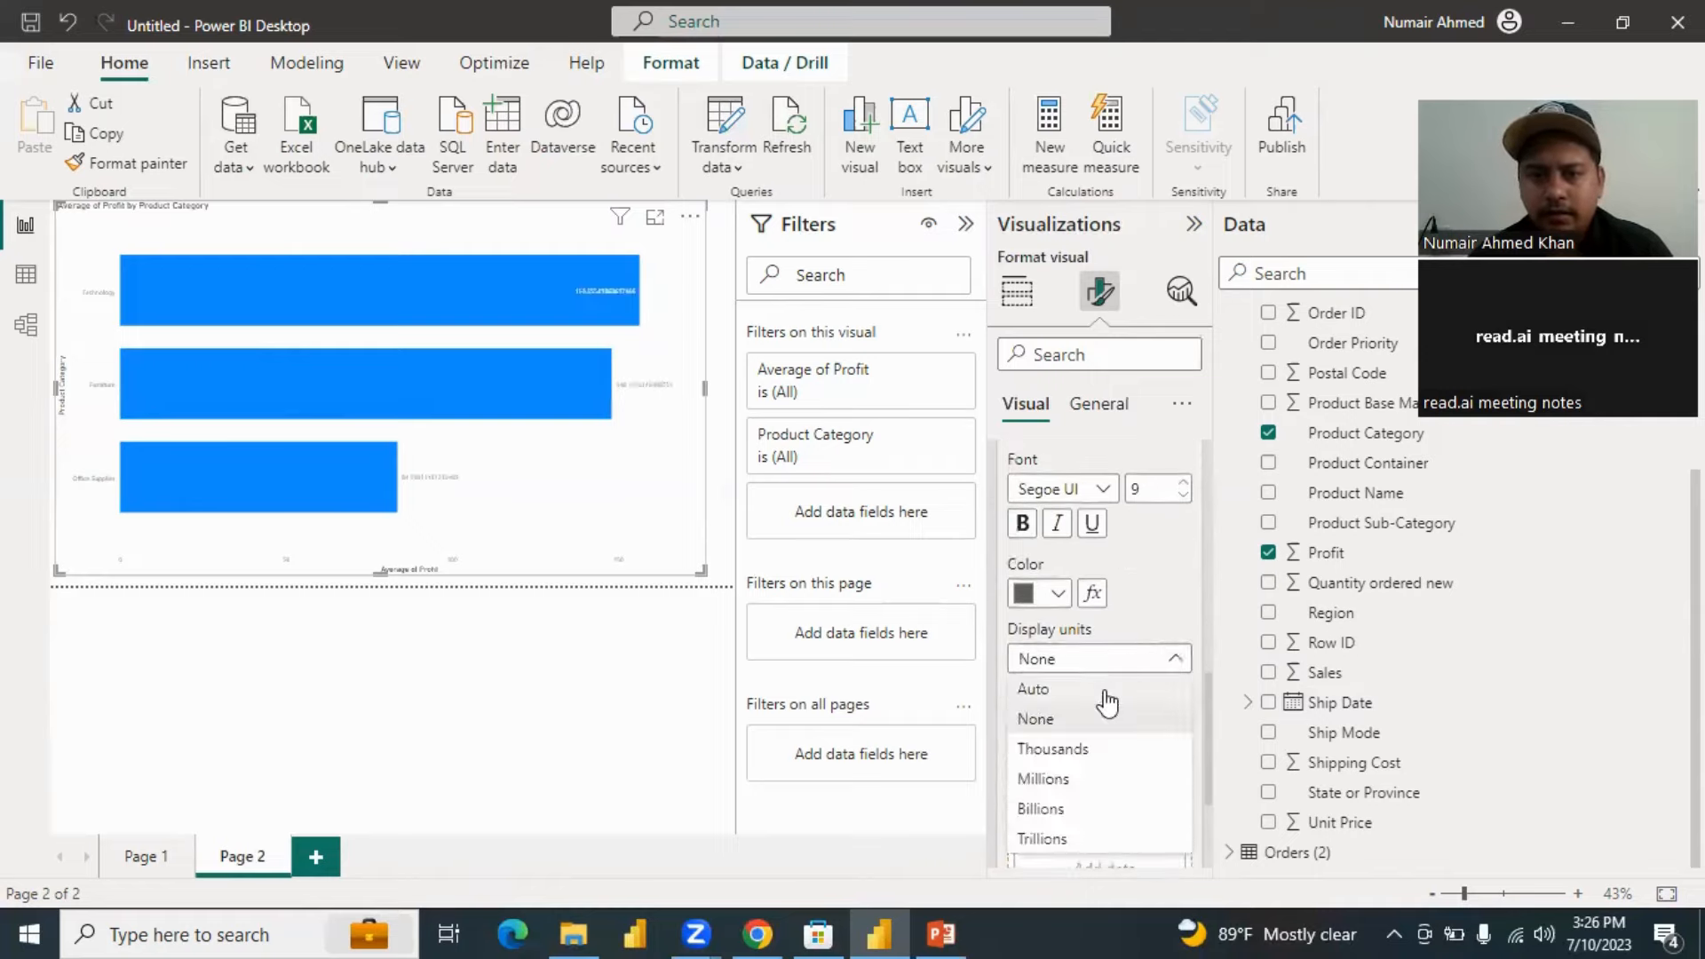
click(1110, 689)
Increase the font size of the chart's data label values to 19.
scroll(1125, 595, down, 2)
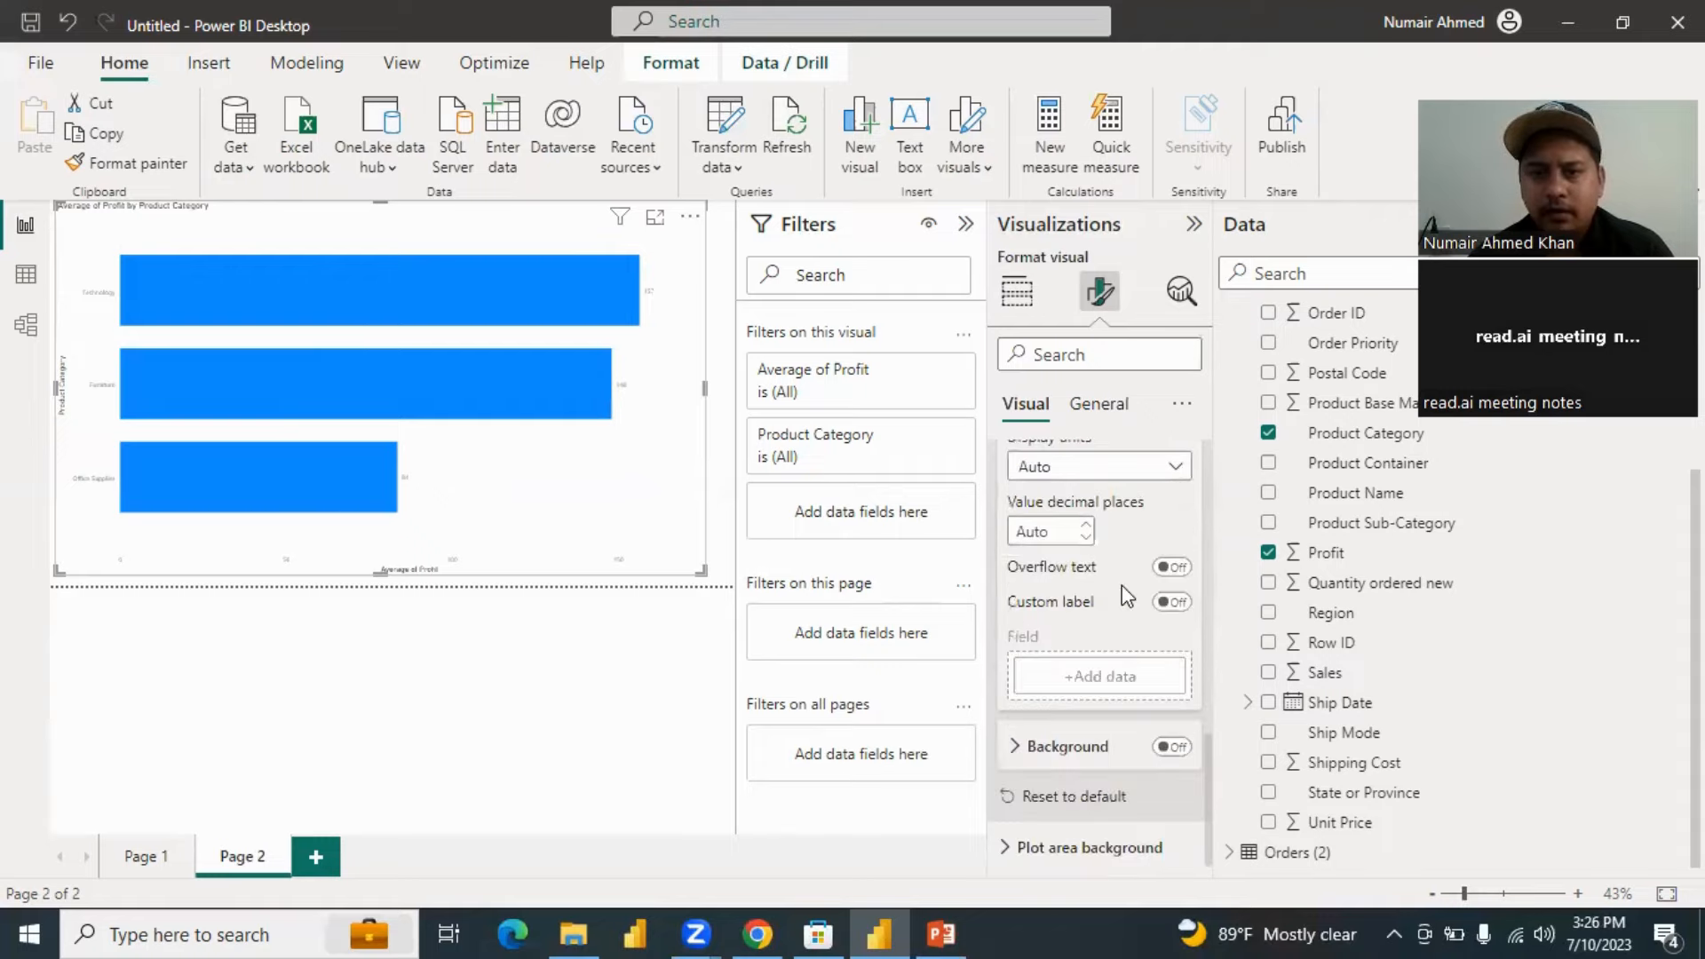
scroll(1181, 517, up, 2)
click(1184, 483)
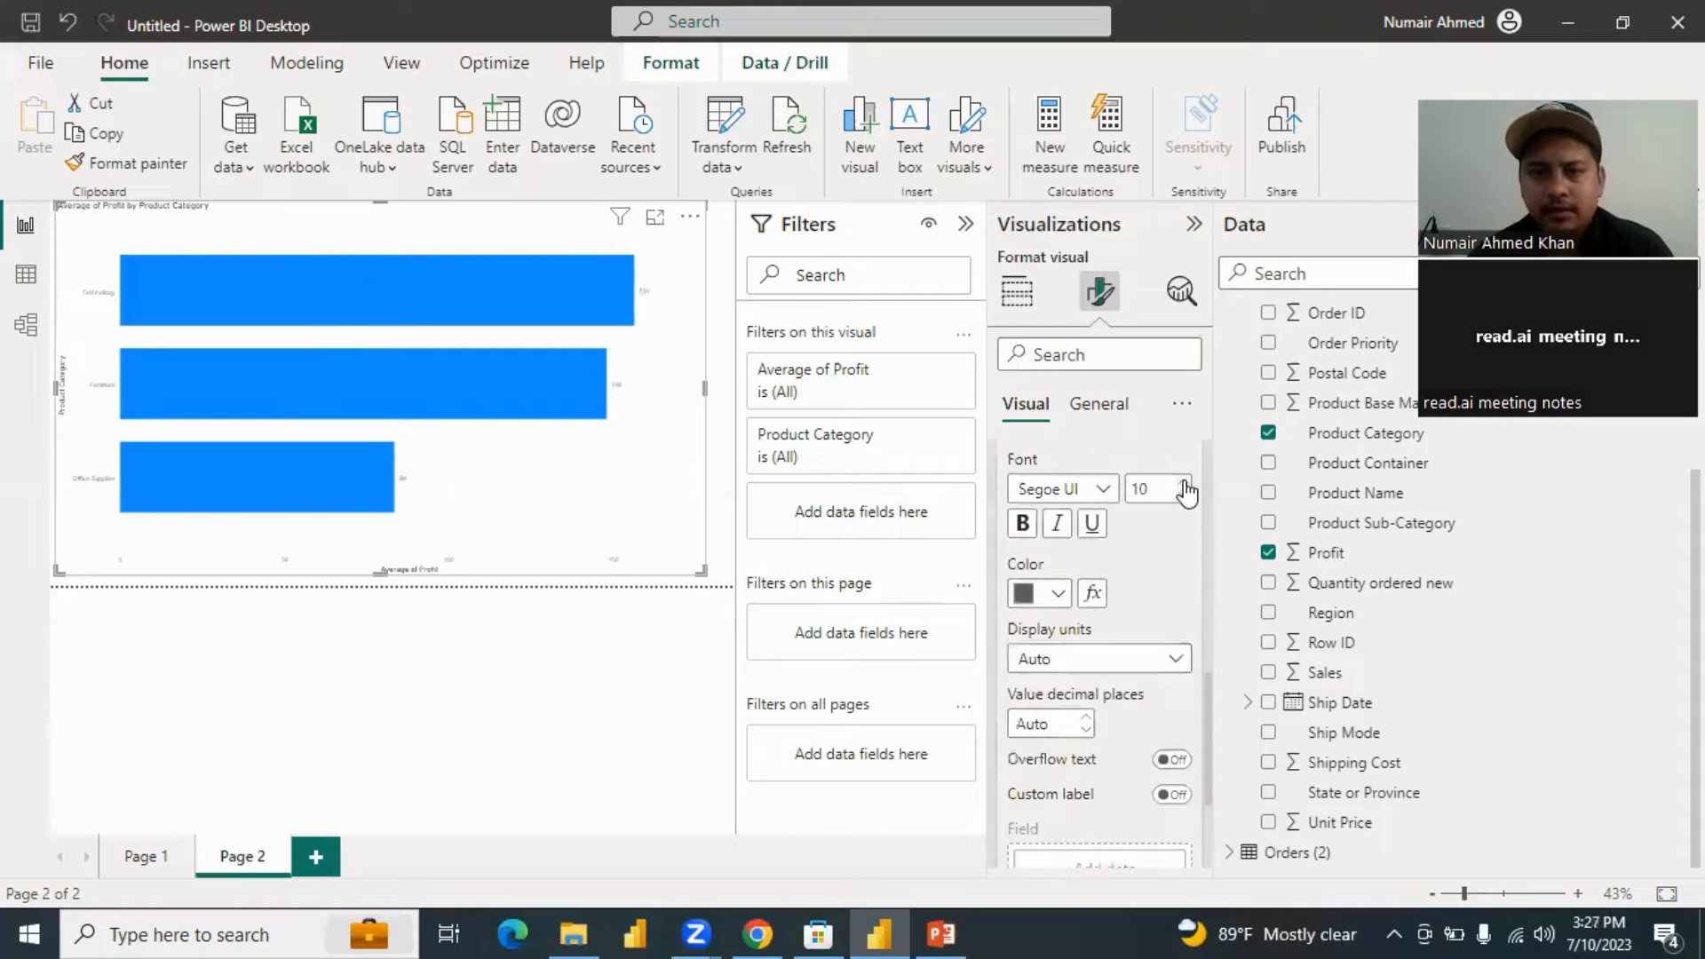
click(1185, 483)
click(1184, 483)
click(1184, 483)
click(1184, 483)
click(1185, 483)
click(1184, 483)
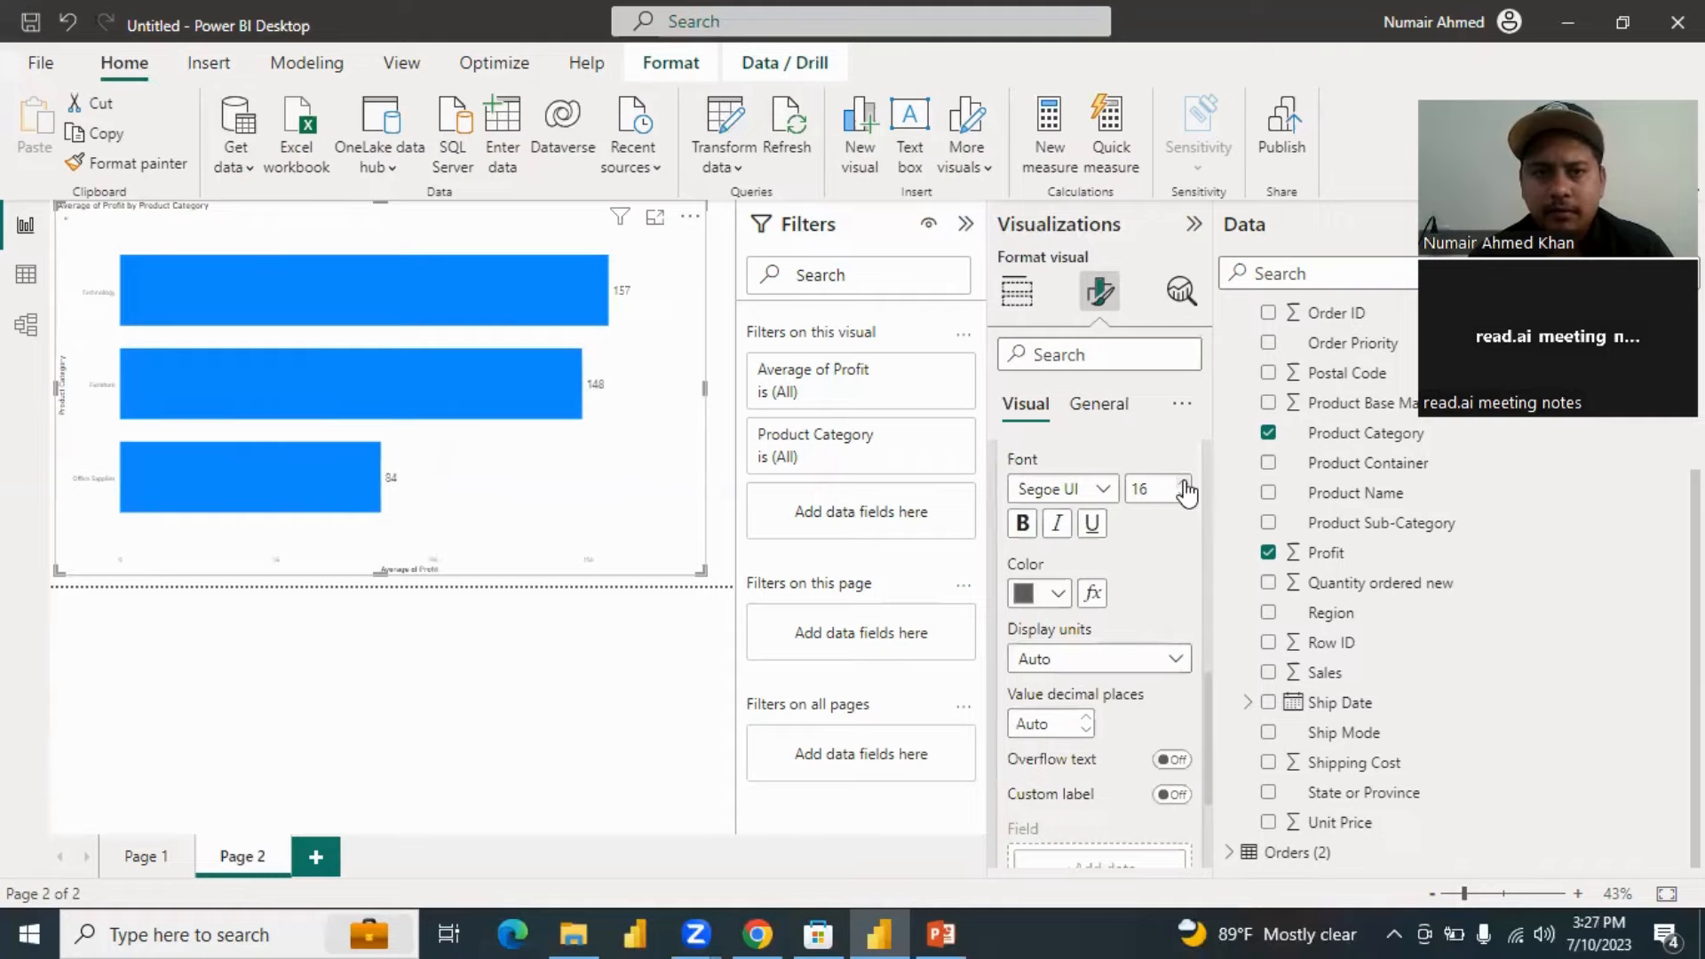
click(1184, 483)
click(1185, 483)
click(1184, 483)
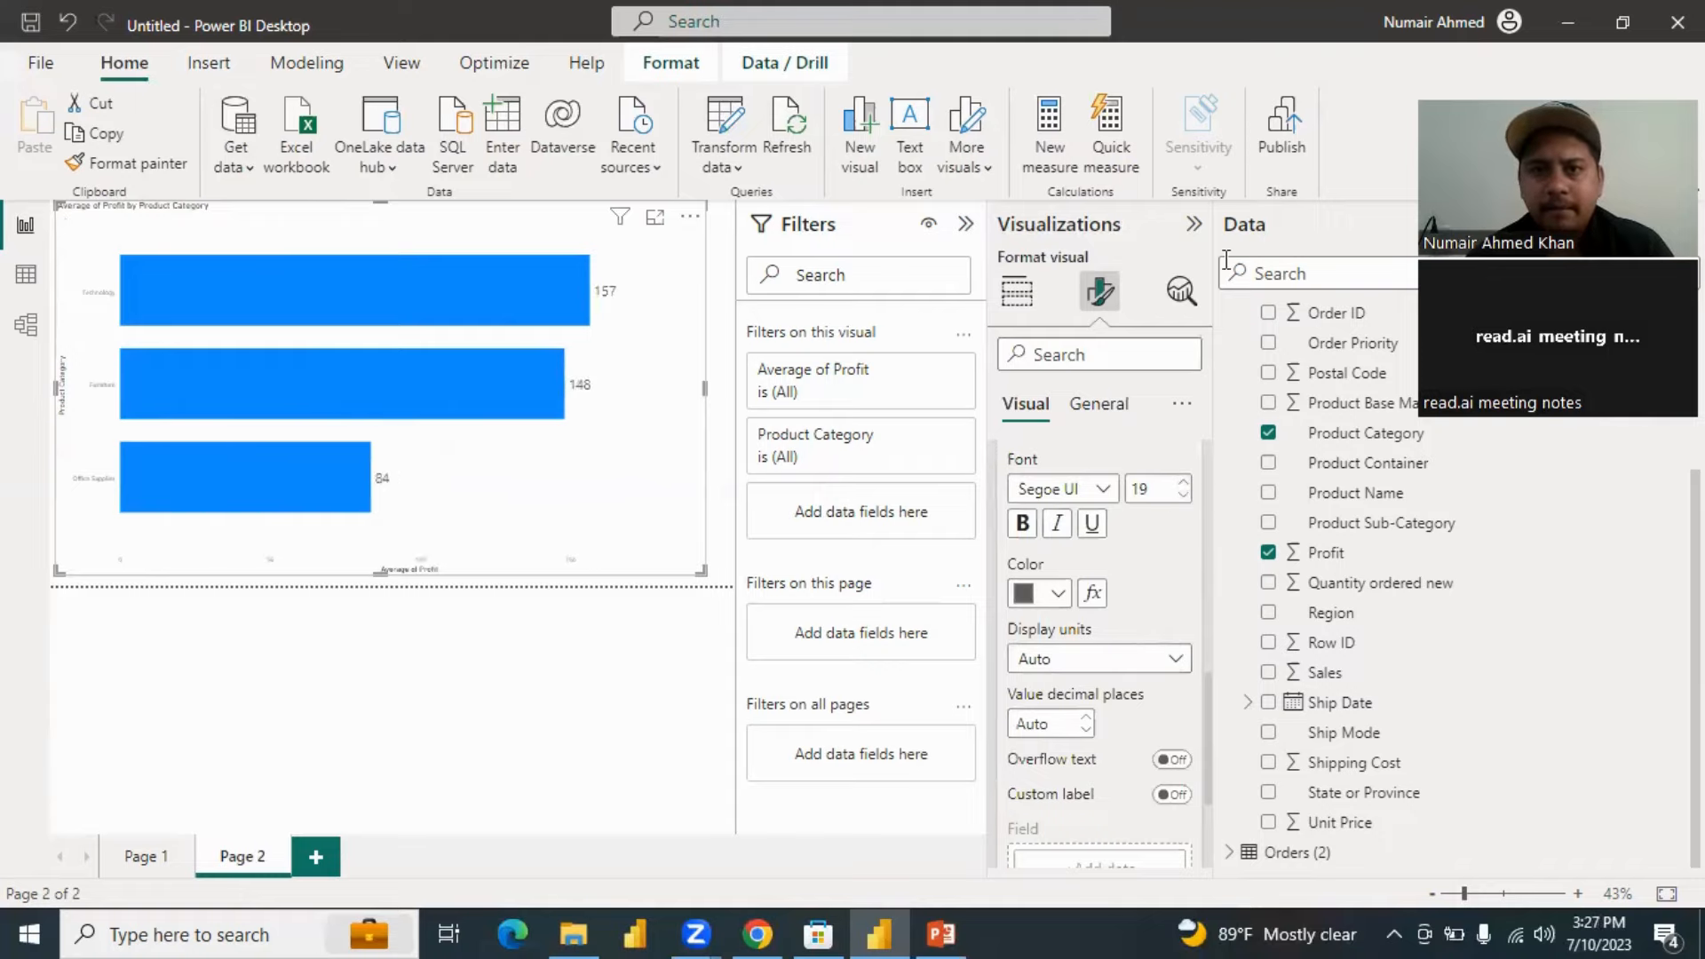
Collapse the Visualizations and Filters panes and shrink the bar chart to a bit over half the page's width.
click(1193, 224)
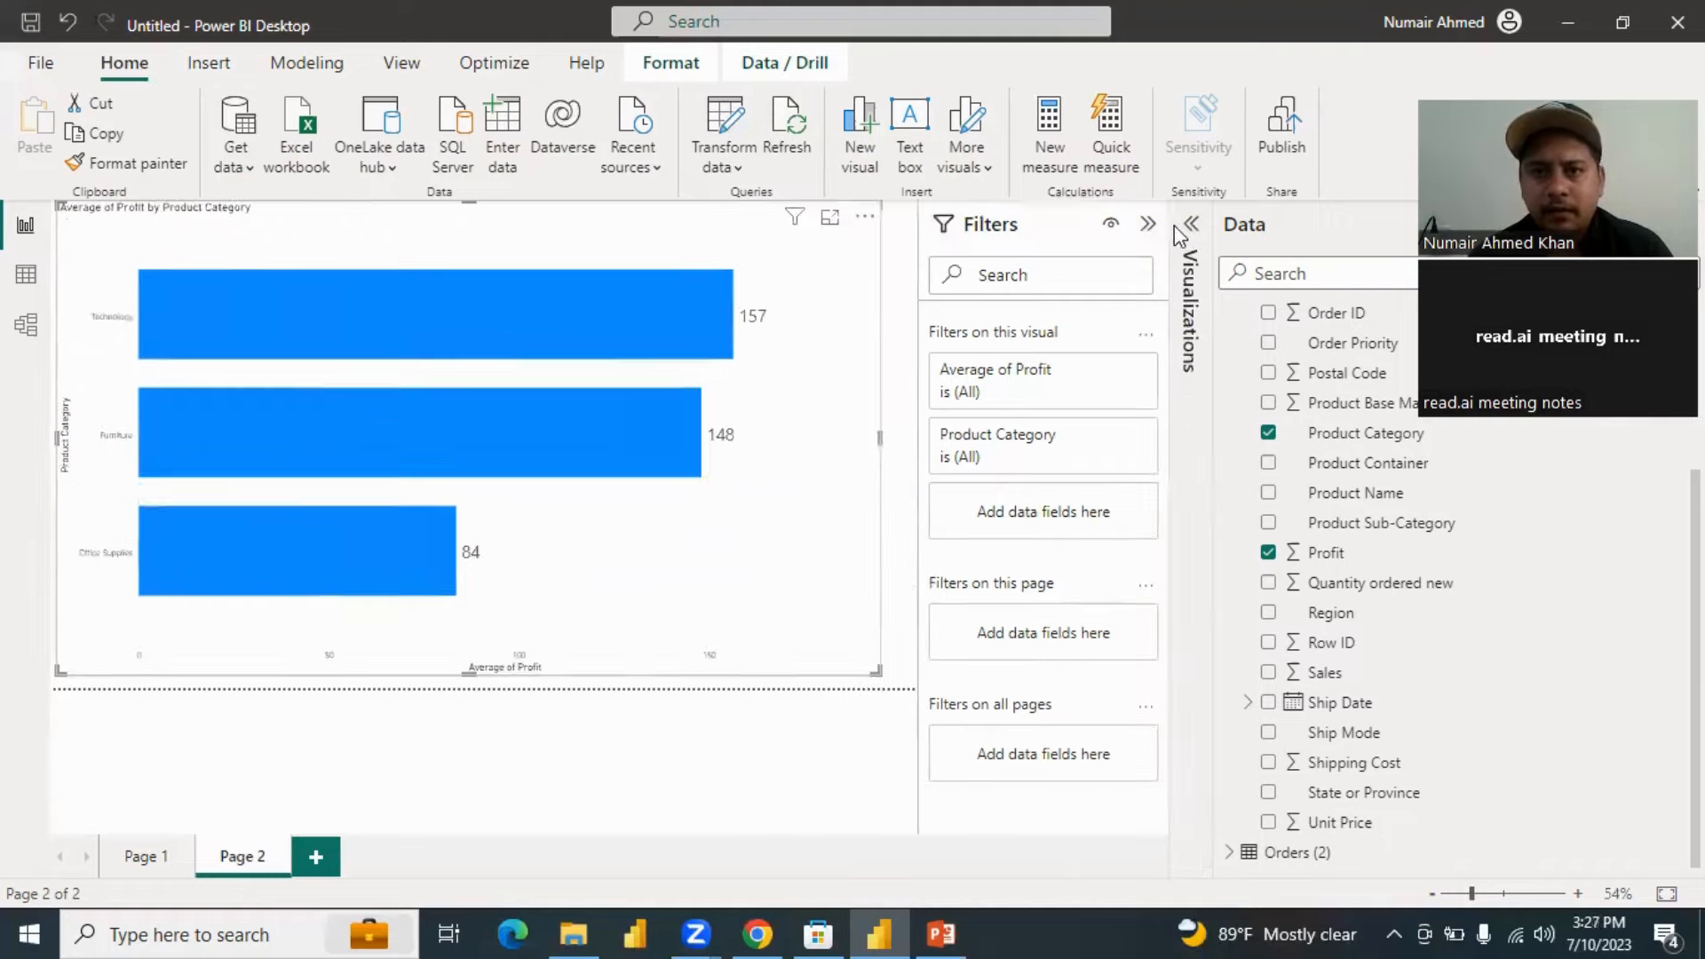
click(1148, 224)
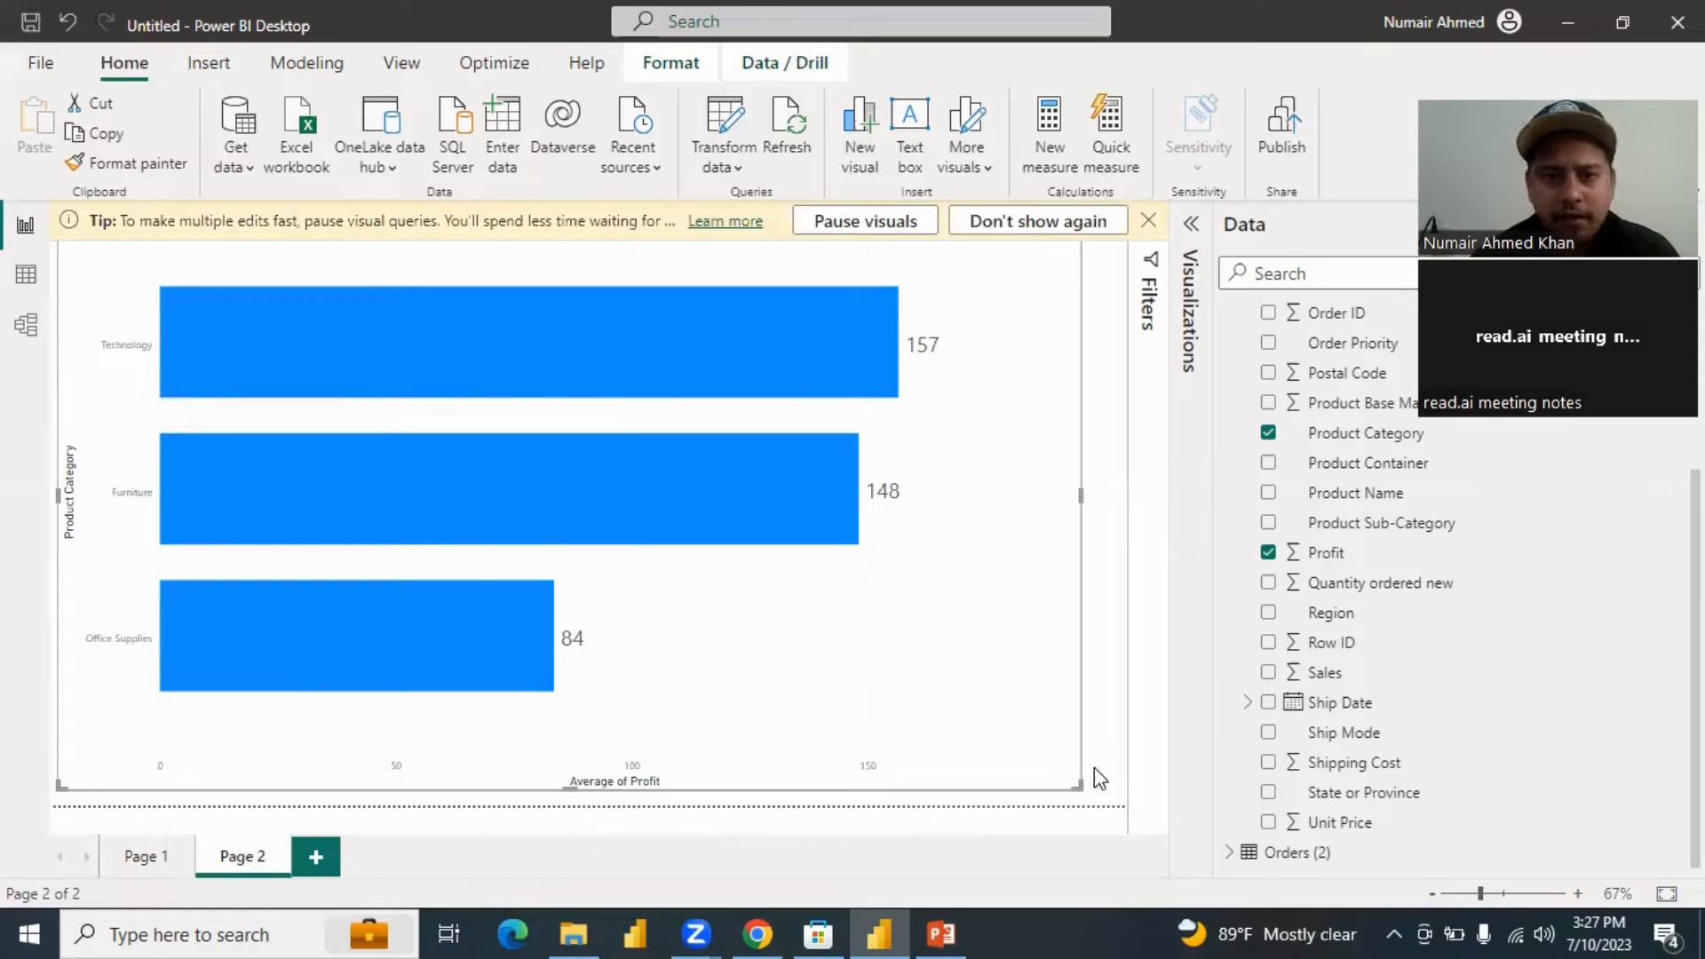
drag(1080, 786, 429, 544)
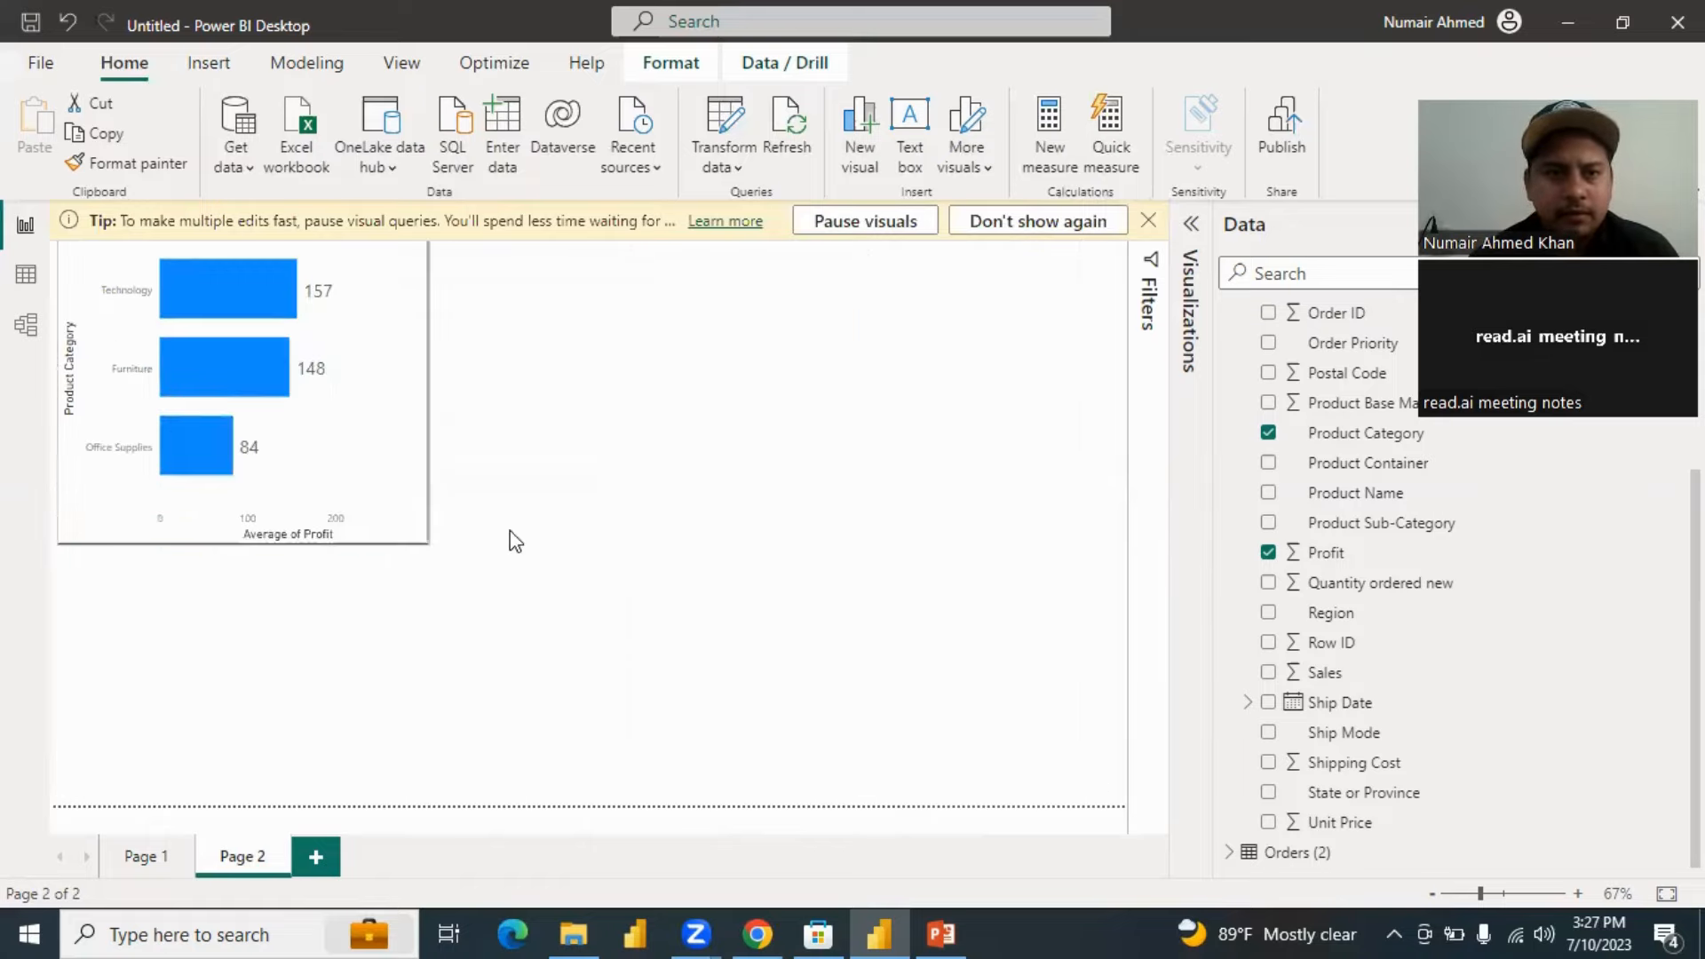
drag(574, 521, 671, 528)
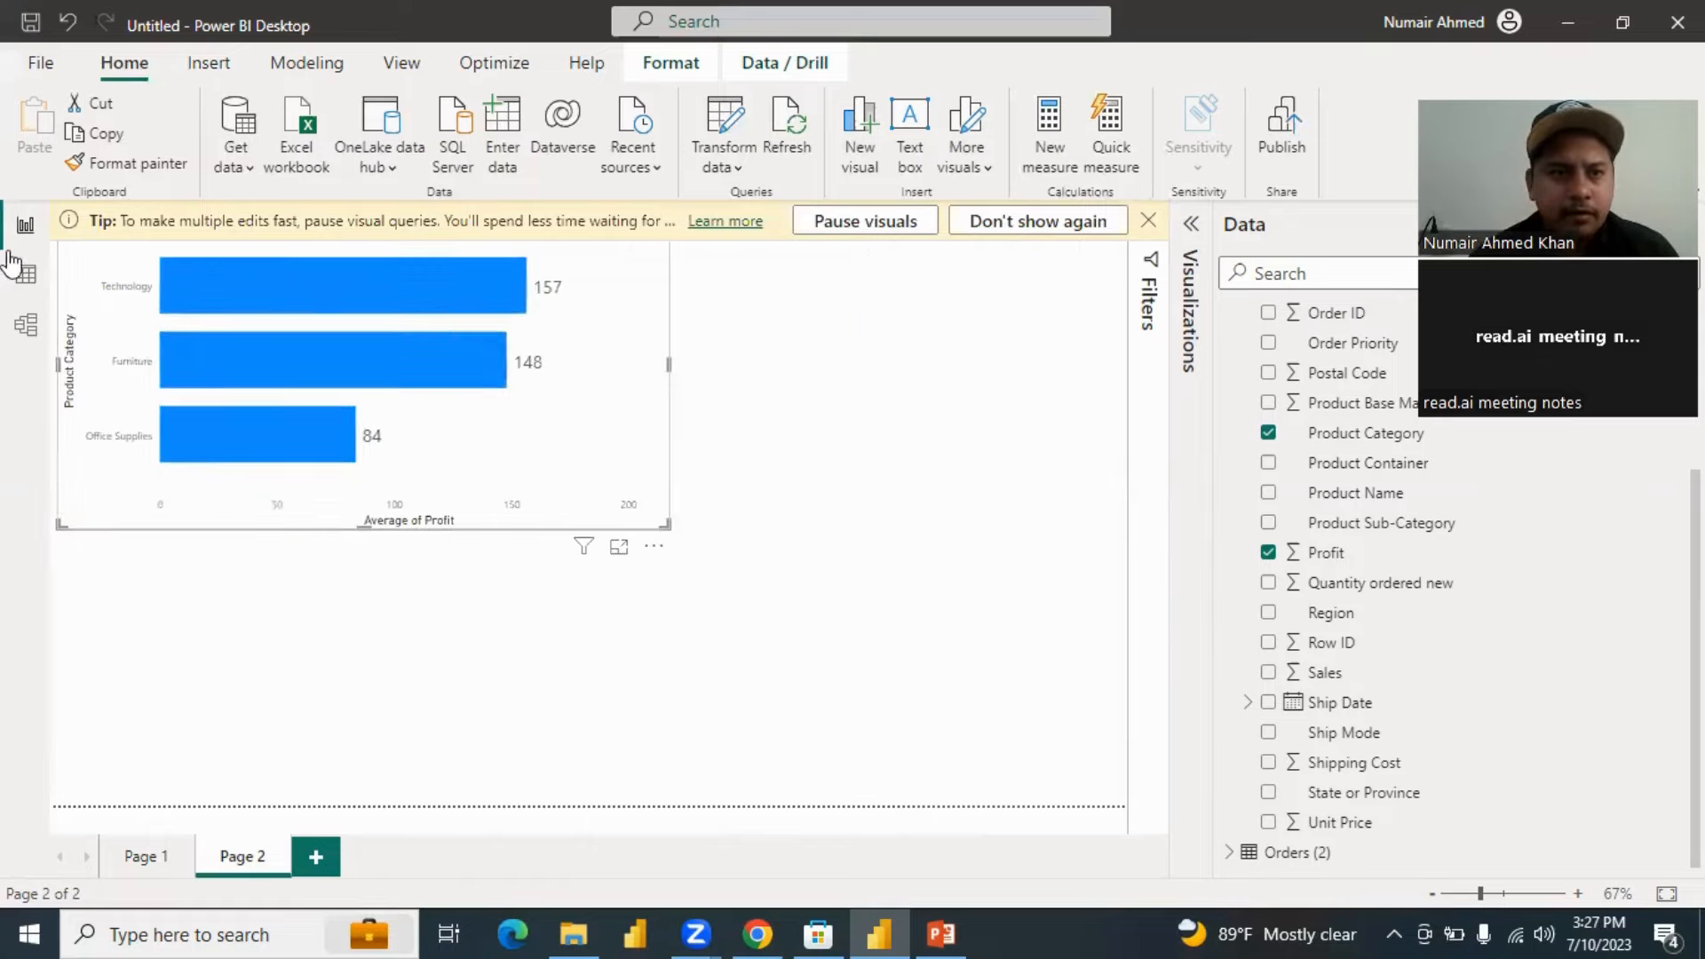
Examine the Orders table's columns in the data view and the options available for the Shipping Cost column.
click(29, 276)
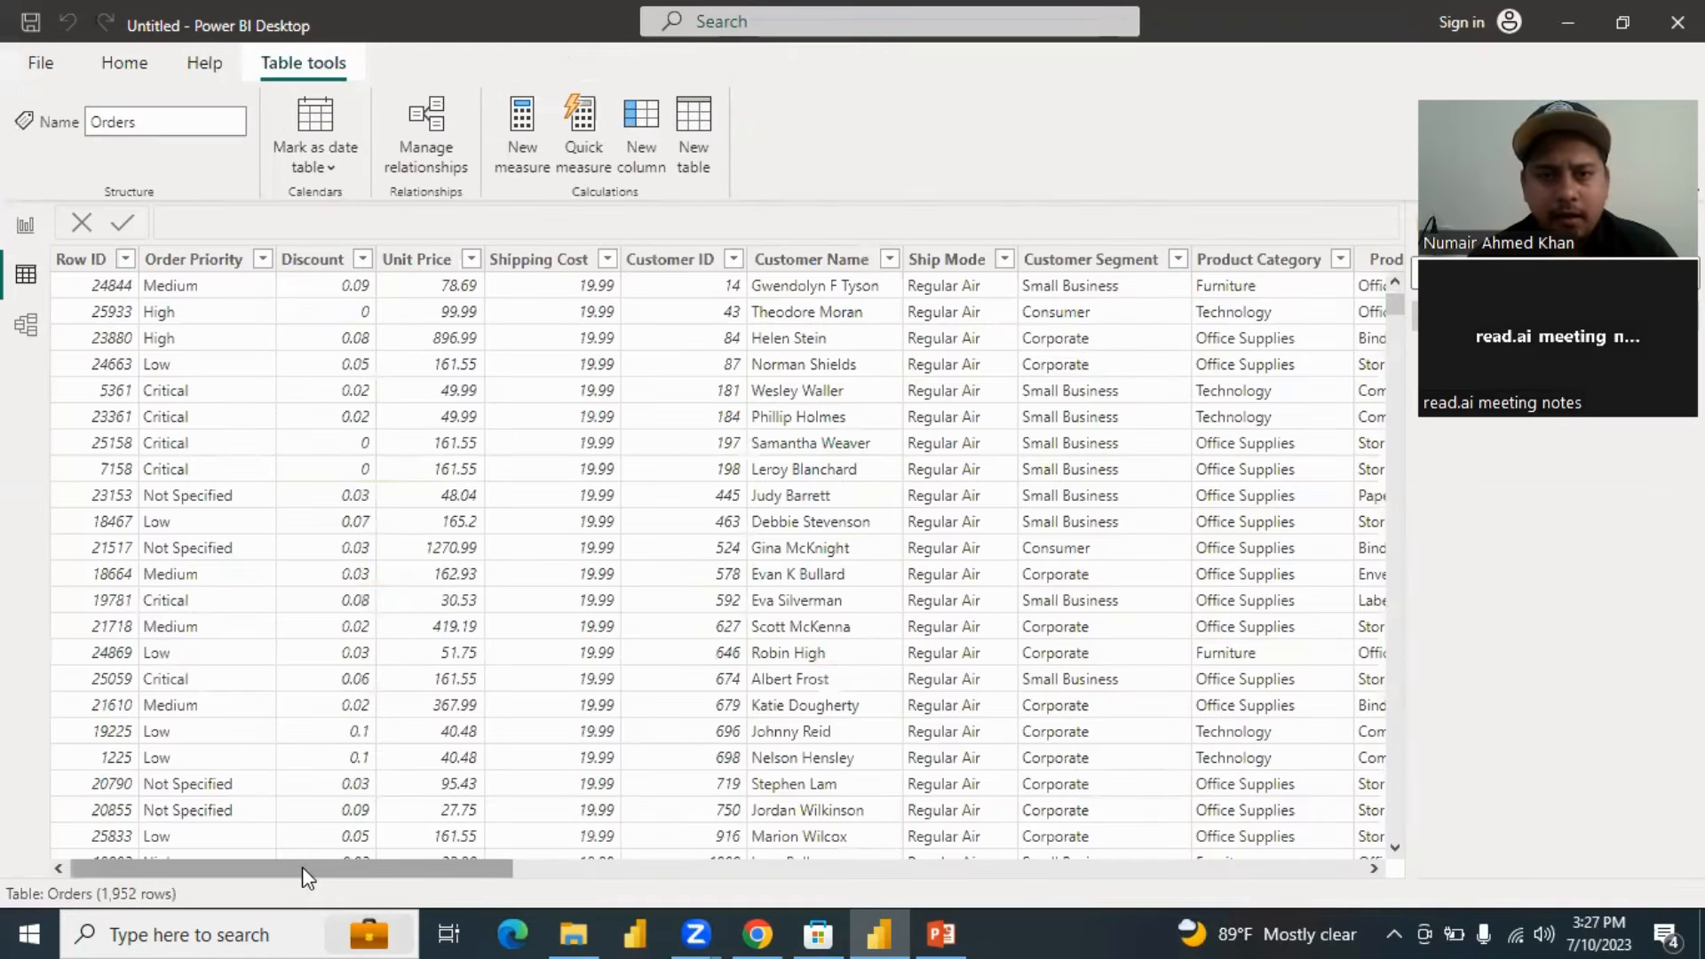
drag(302, 868, 397, 868)
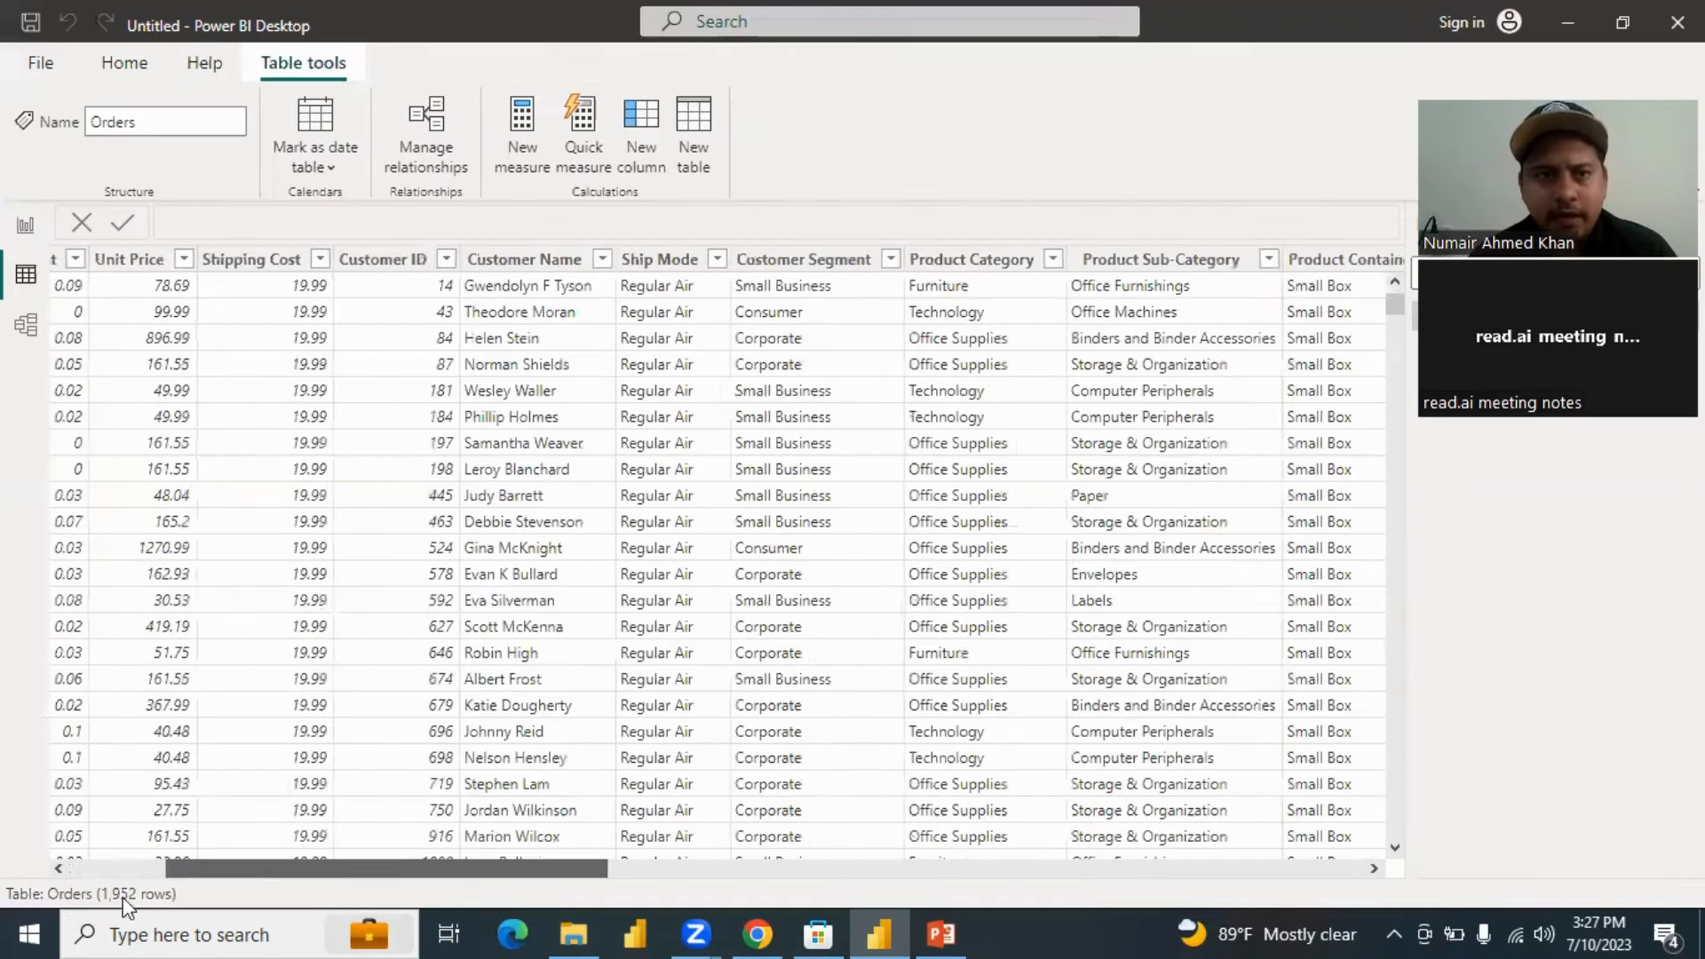
drag(282, 448, 284, 449)
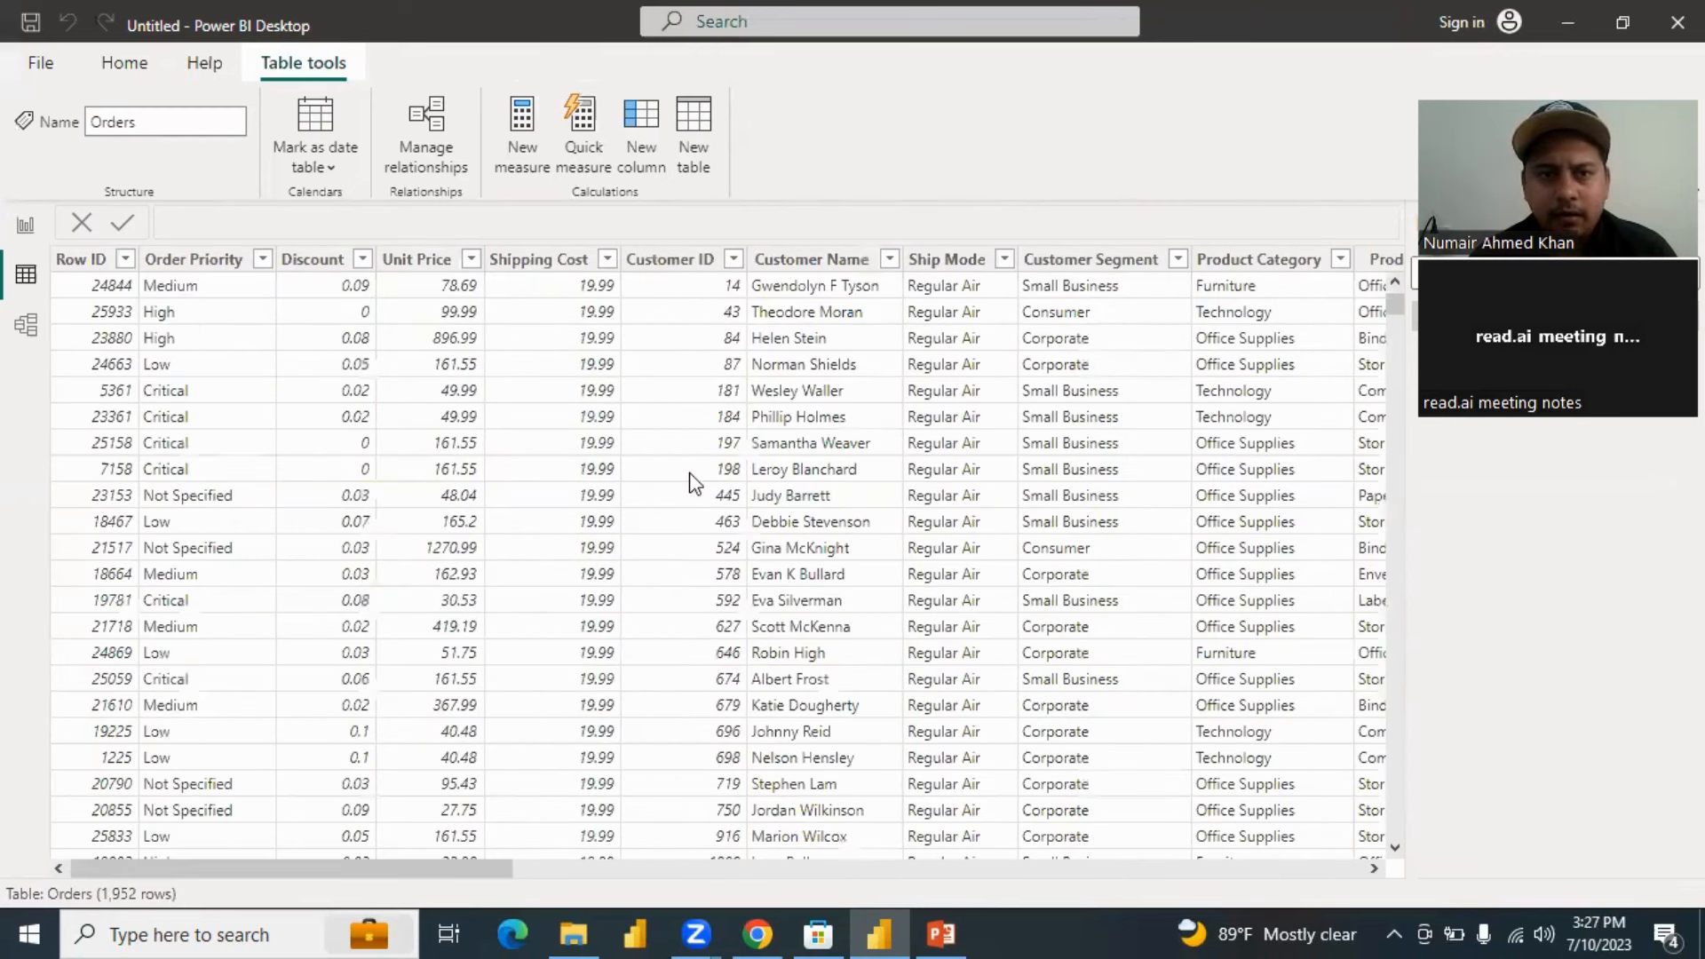
right_click(608, 268)
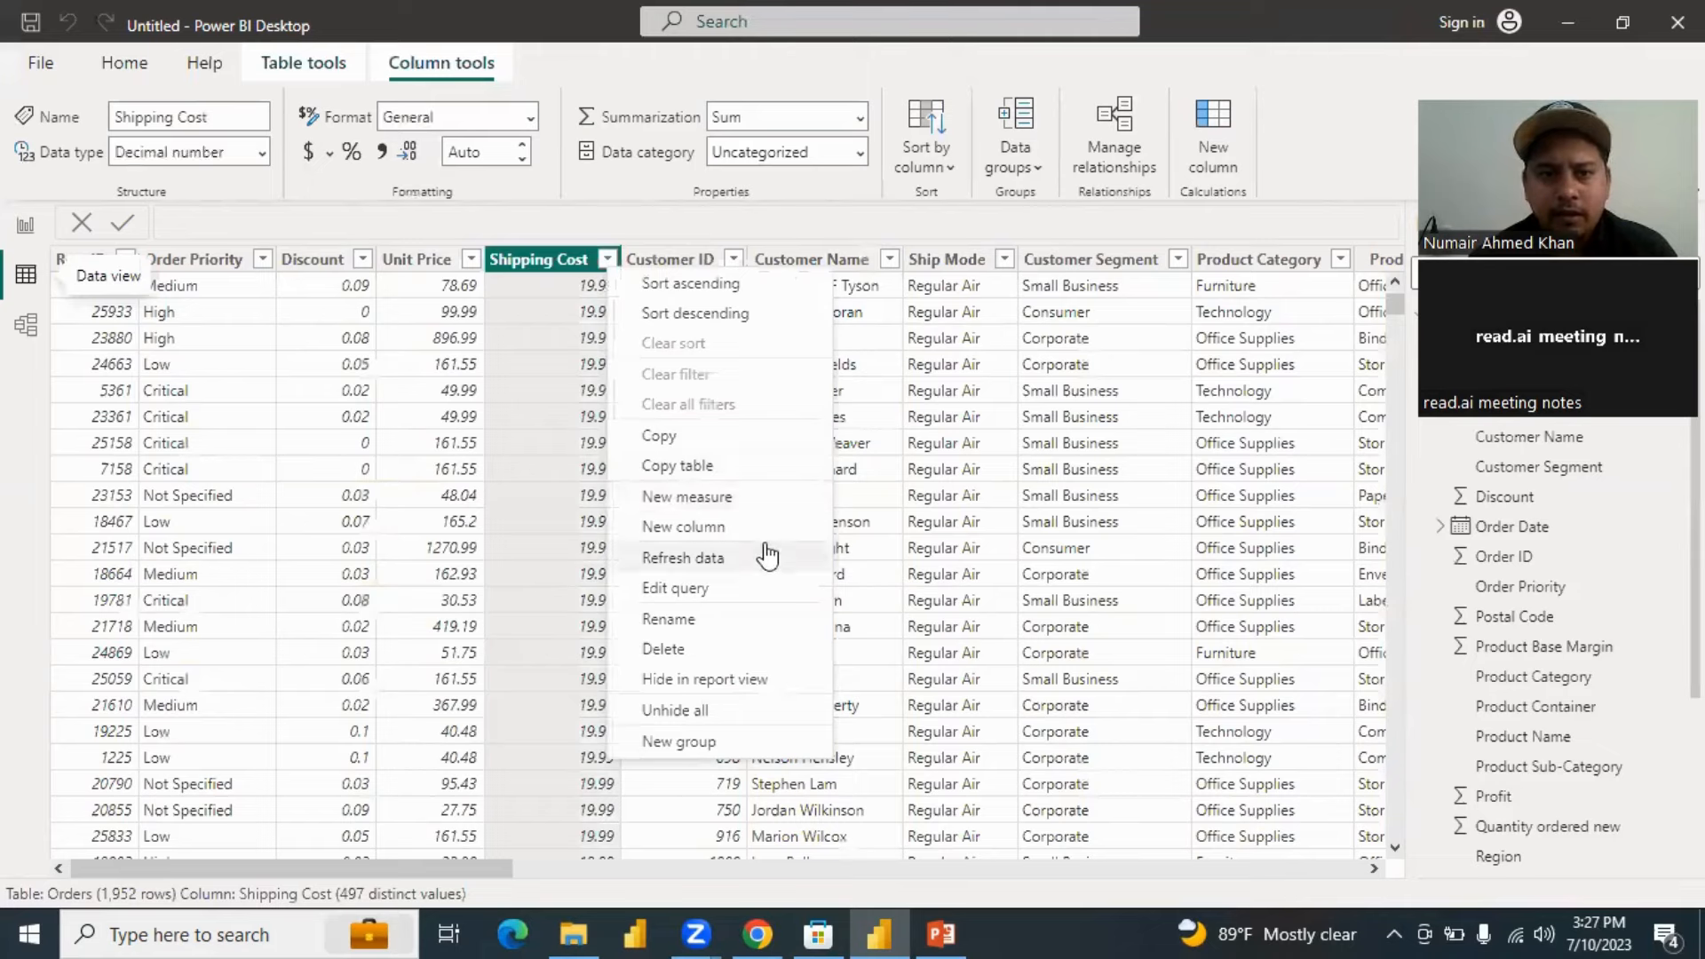
right_click(575, 261)
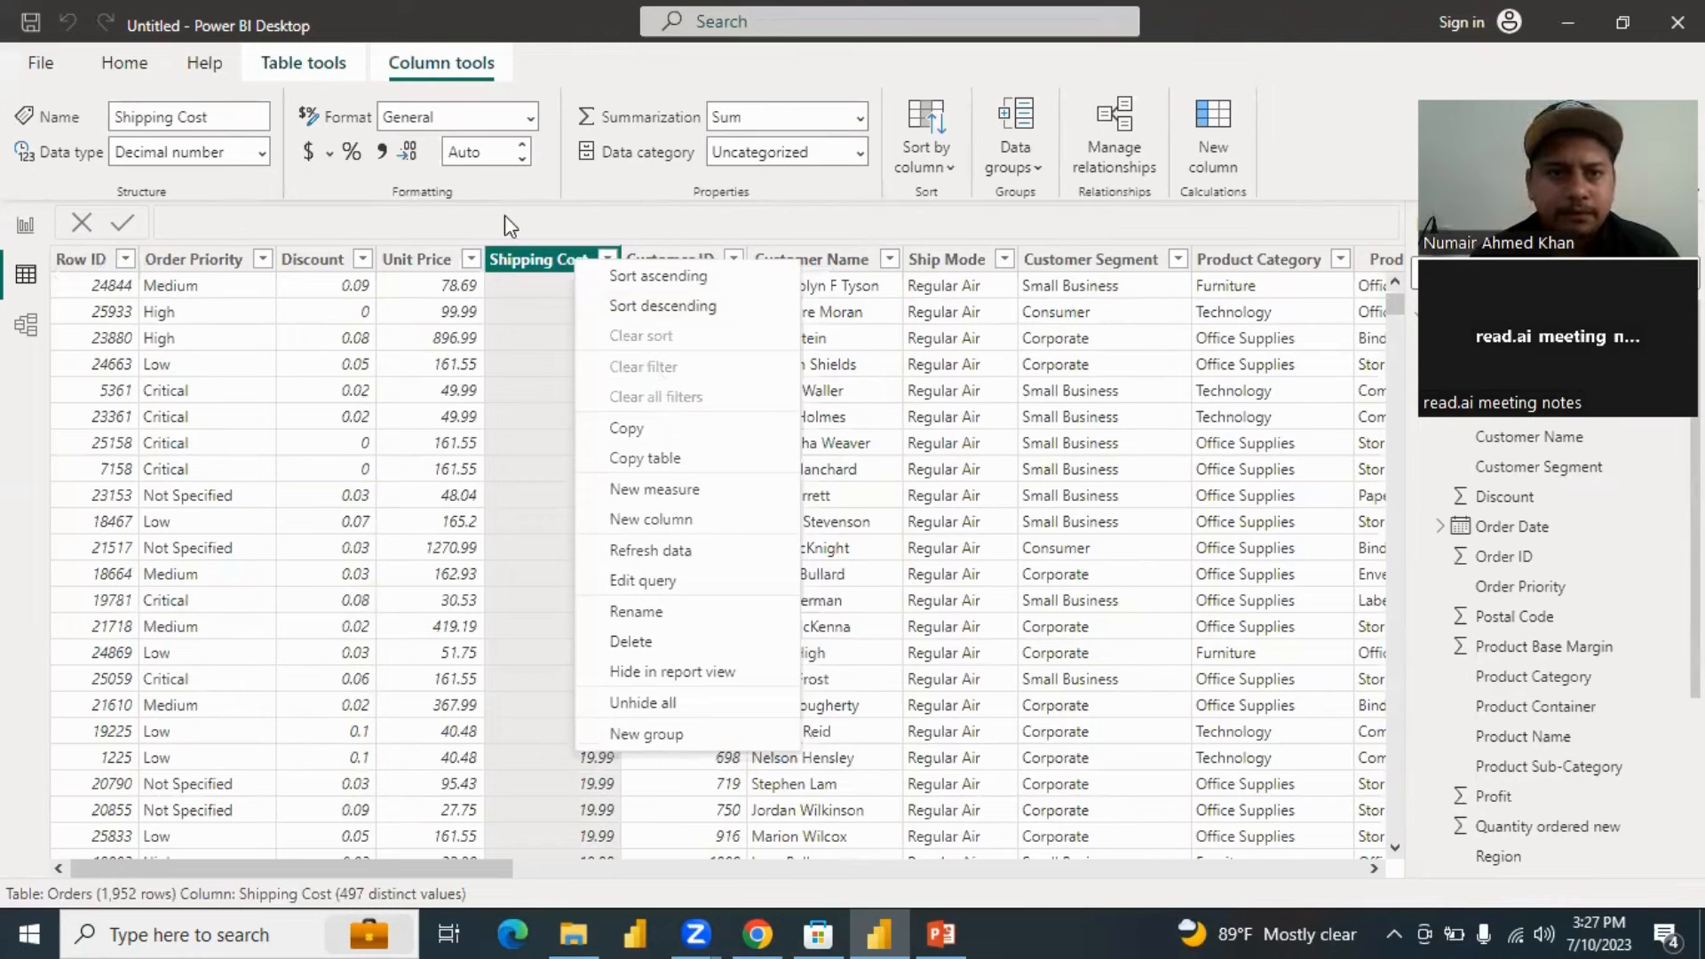
click(546, 190)
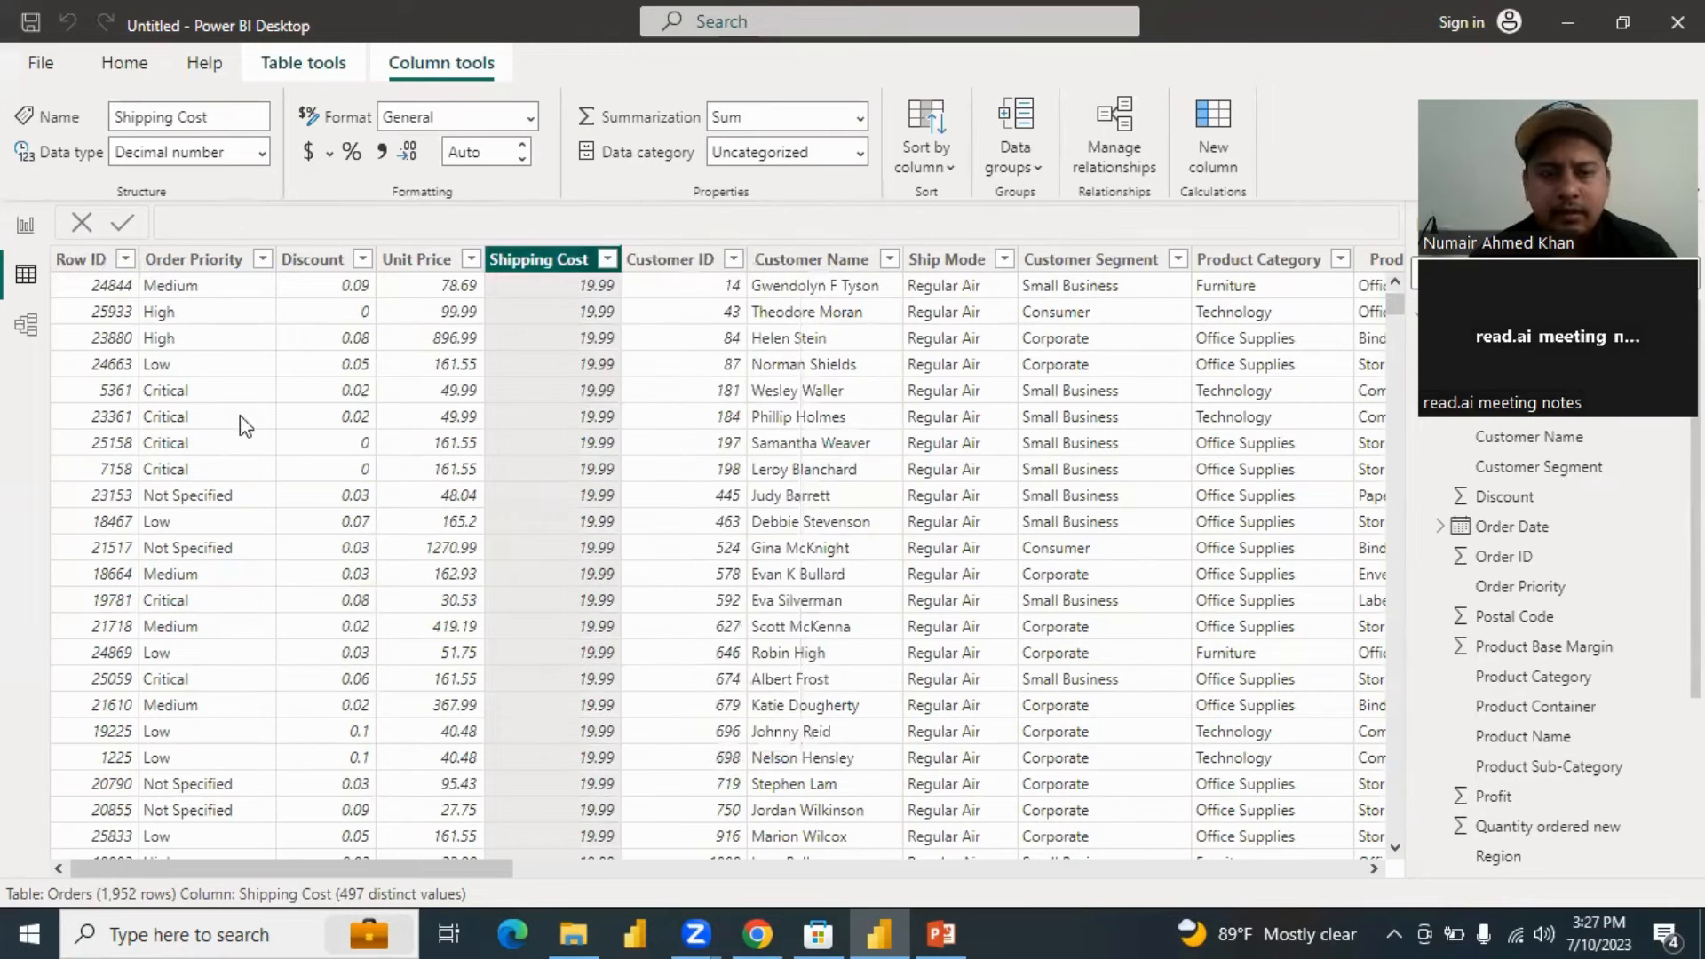
Move the Orders (2) table closer to Orders in the model view and review its field list collapsed and expanded.
click(26, 325)
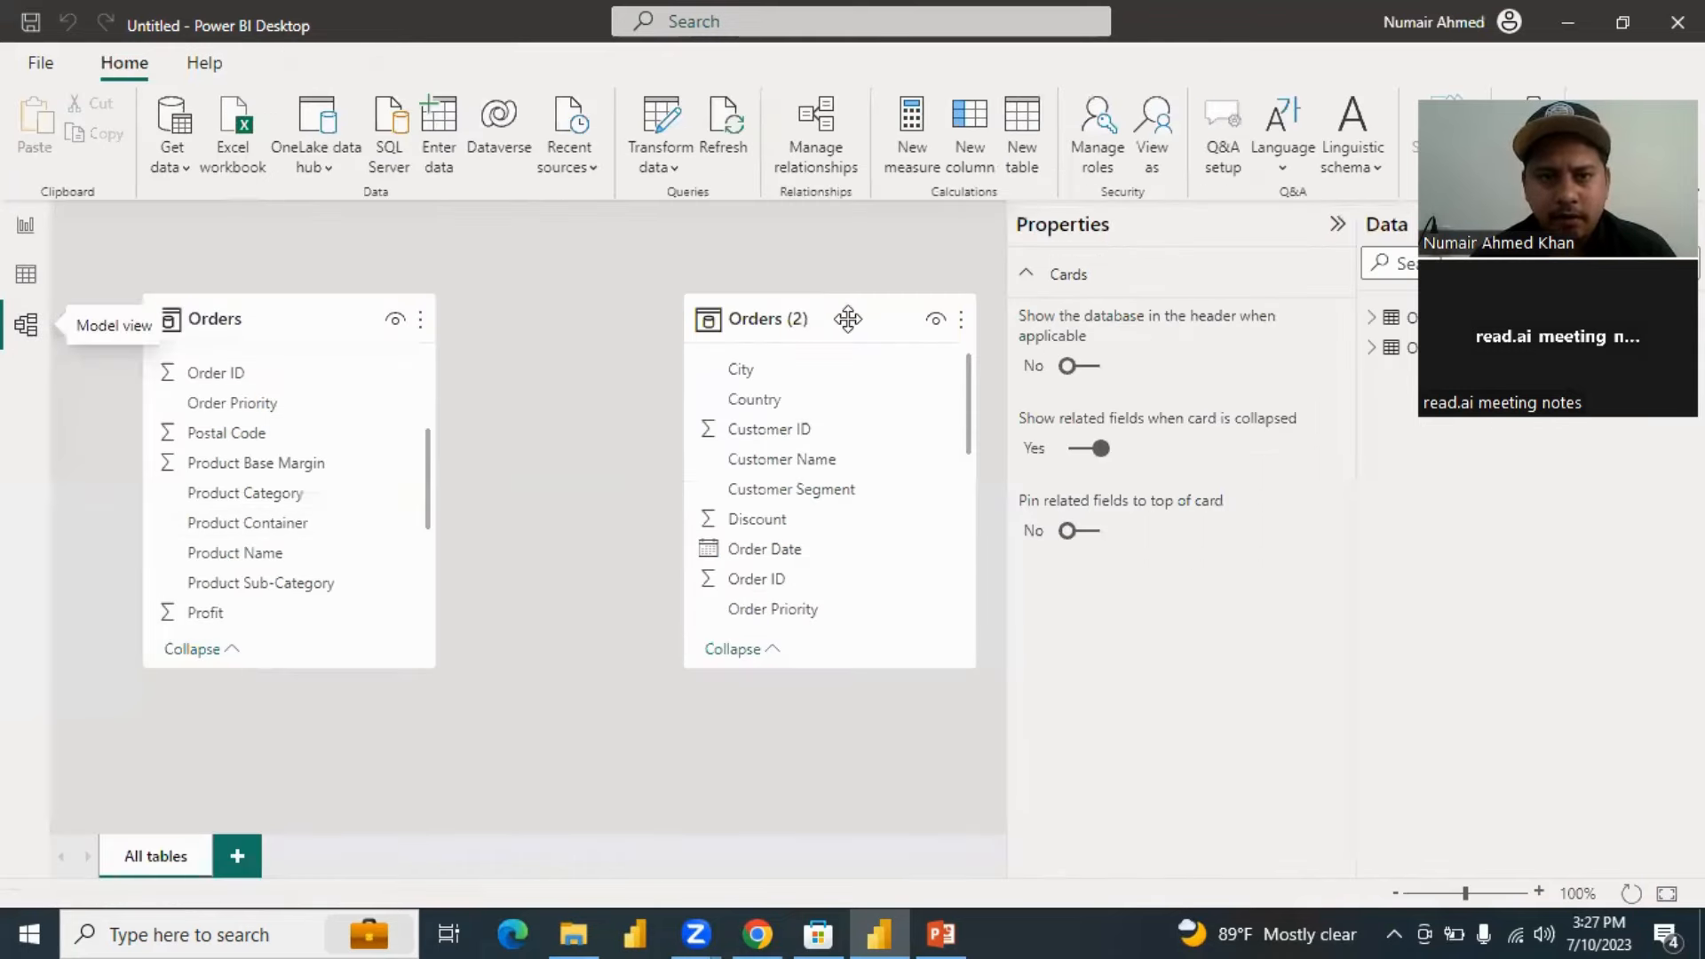
drag(848, 320, 716, 266)
scroll(761, 485, down, 2)
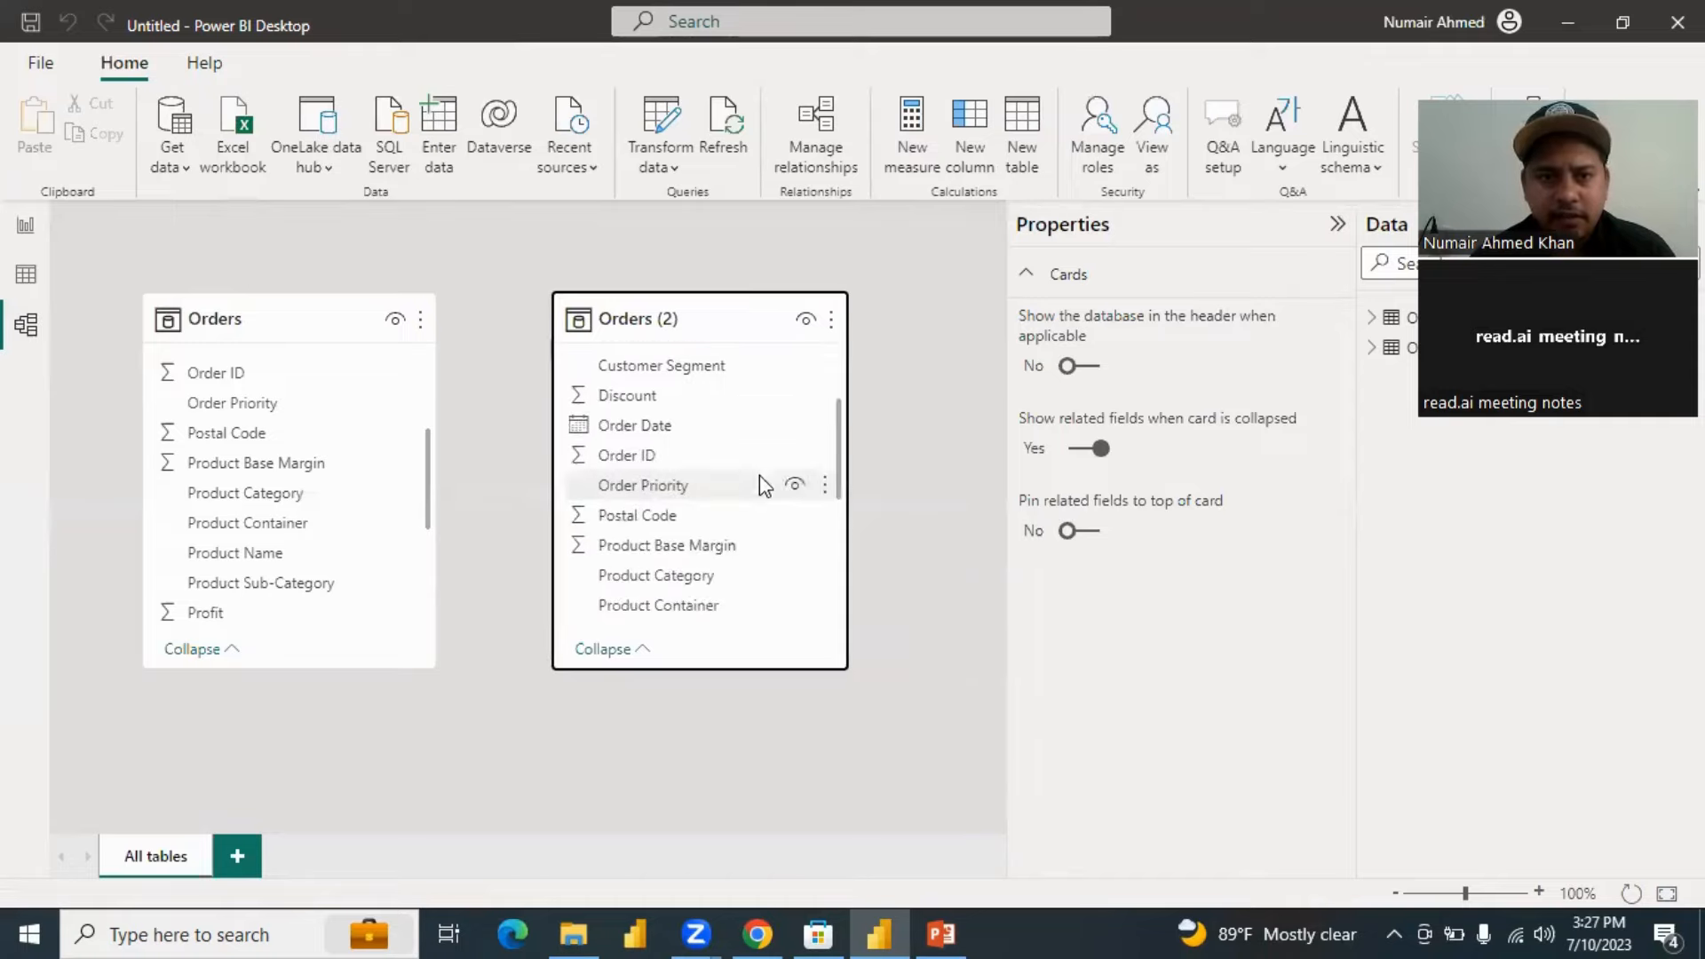
scroll(775, 461, up, 2)
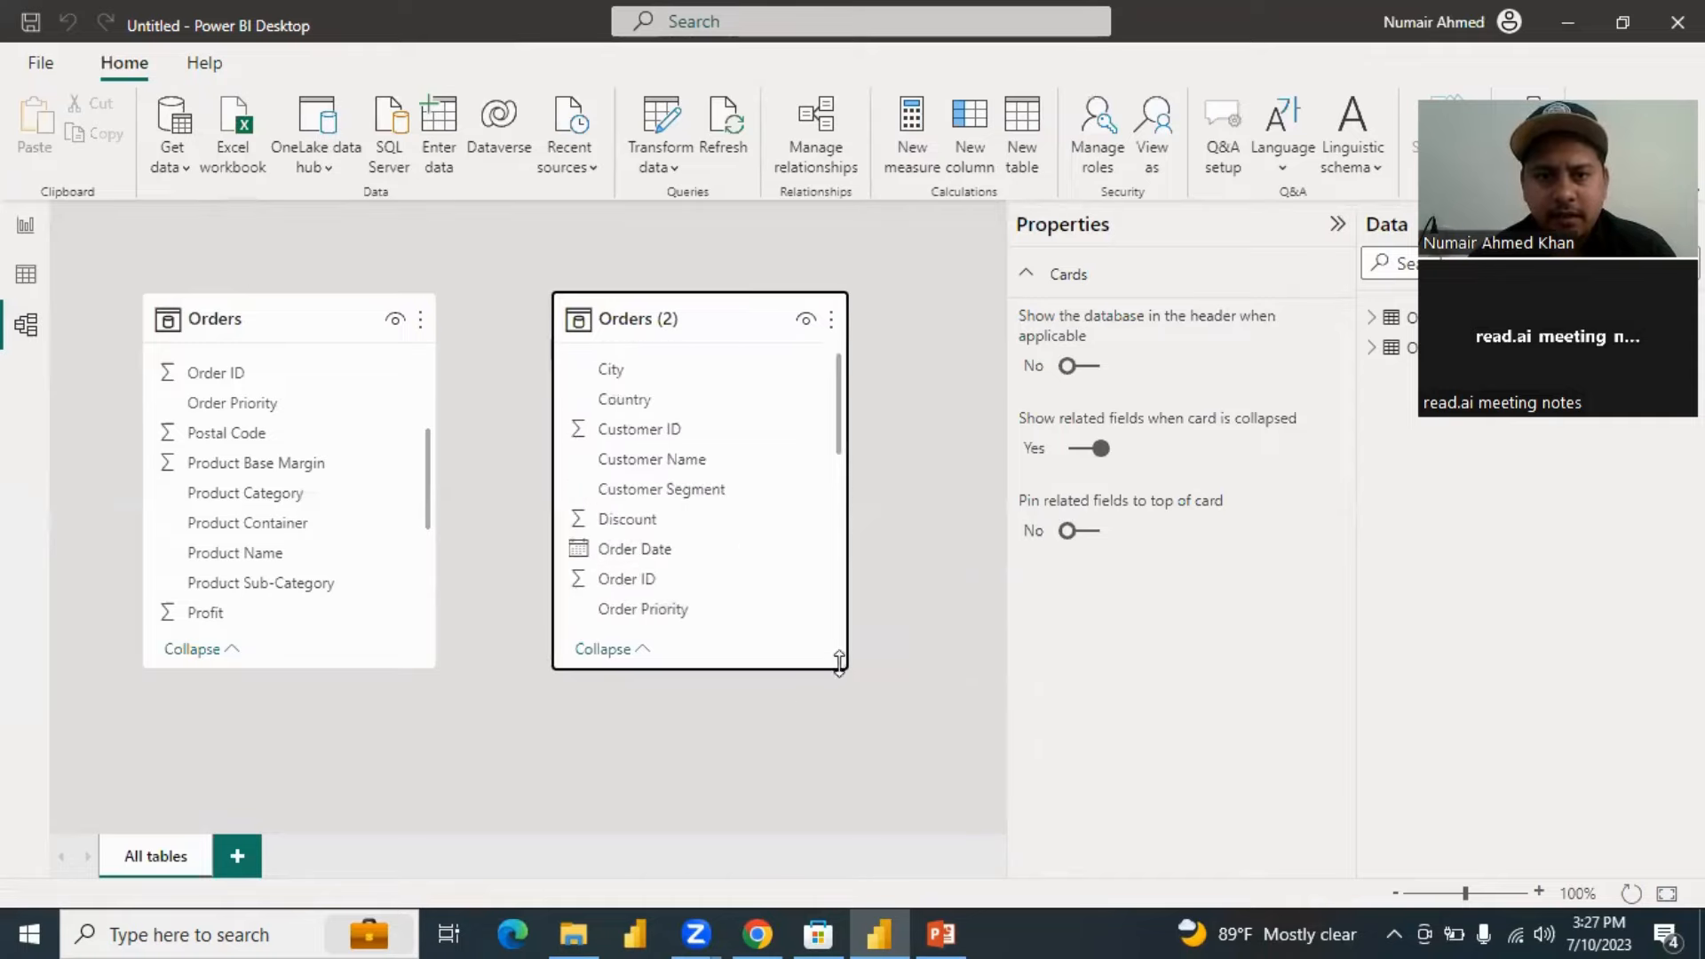
click(607, 648)
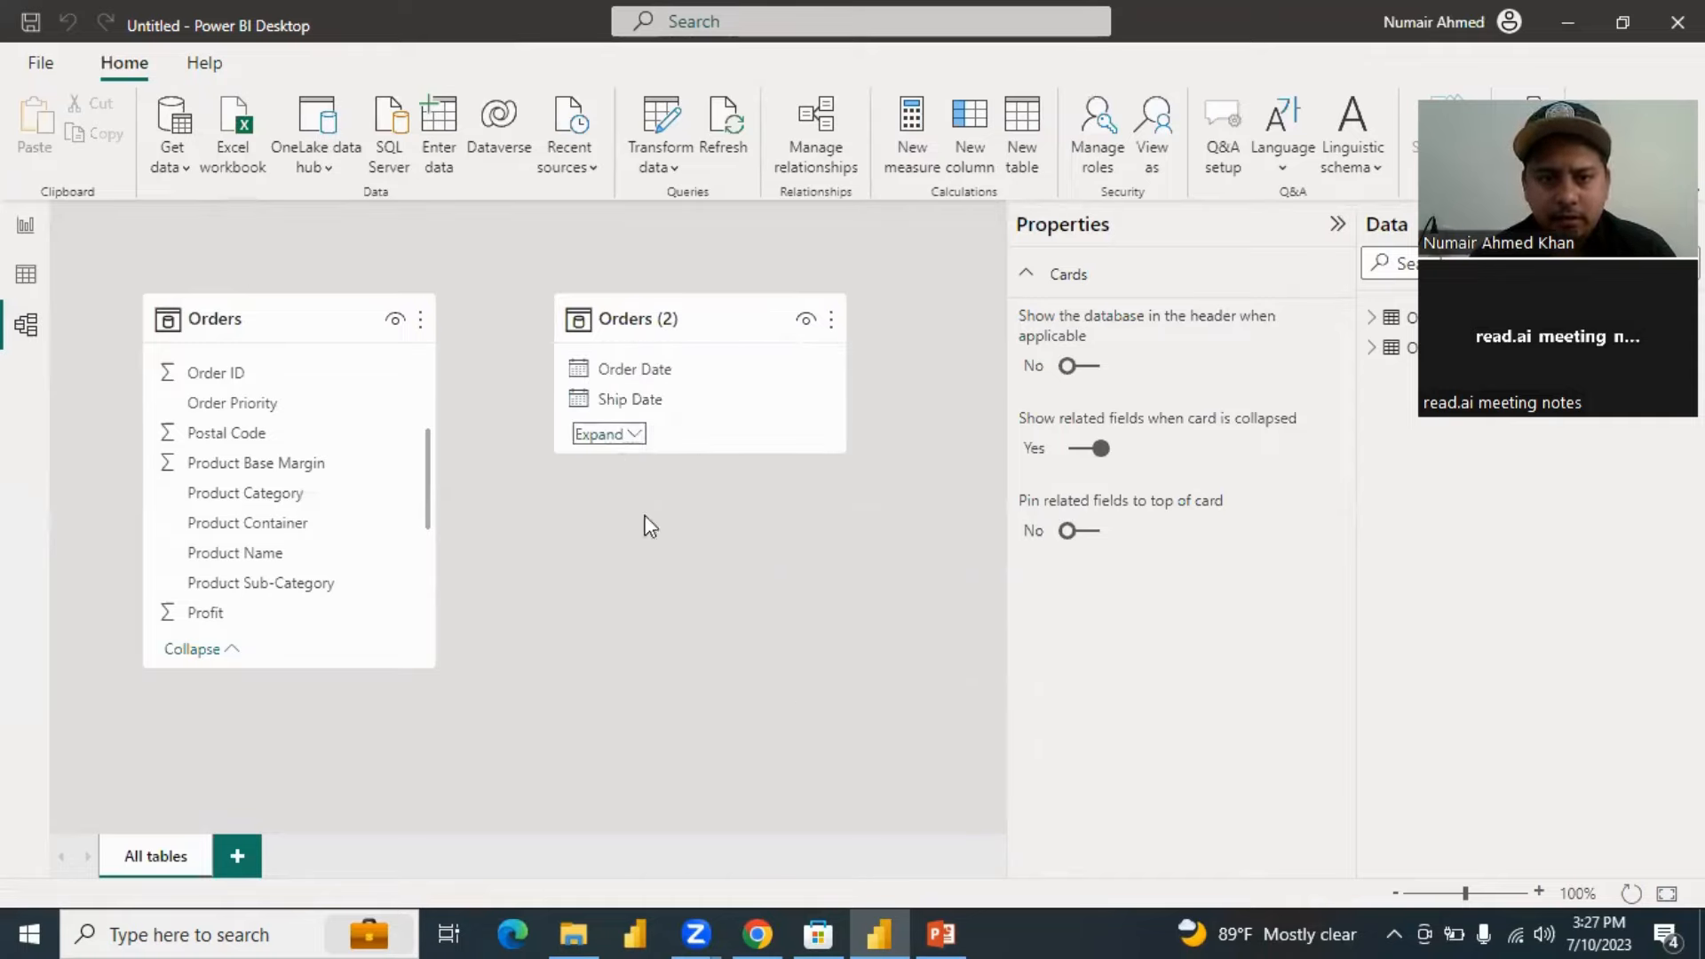
click(609, 434)
scroll(691, 583, up, 3)
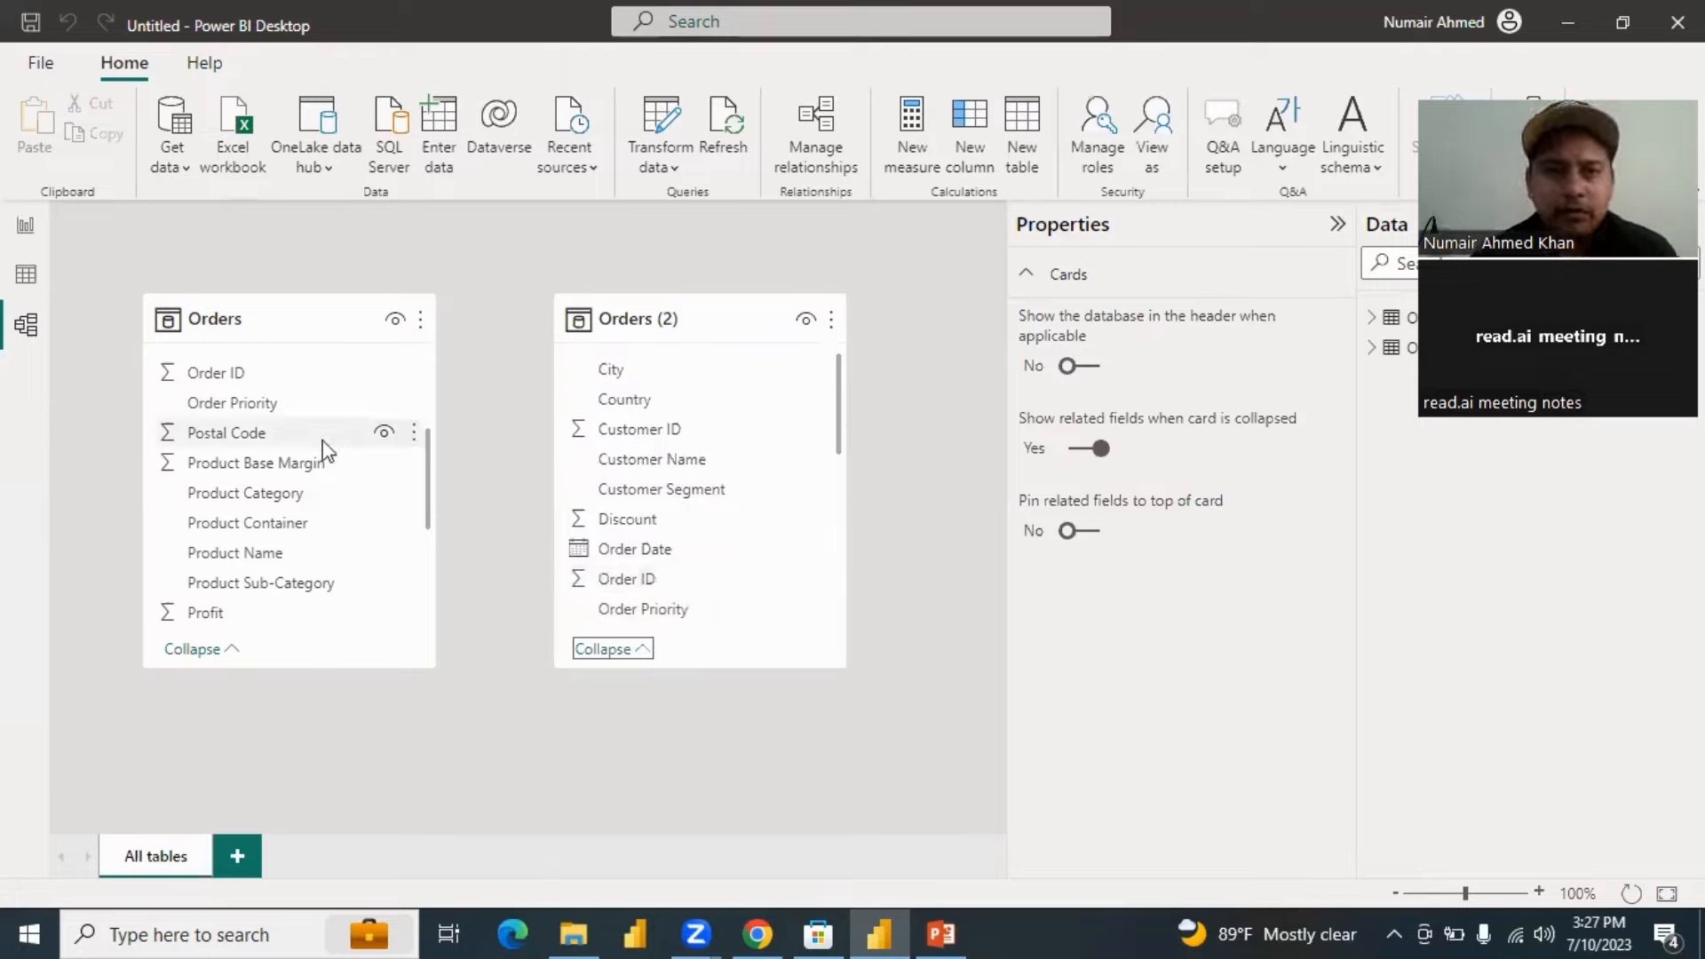
Try relating Postal Code in Orders to Customer Name and Order ID in Orders (2), and return to the report view.
drag(321, 435, 681, 467)
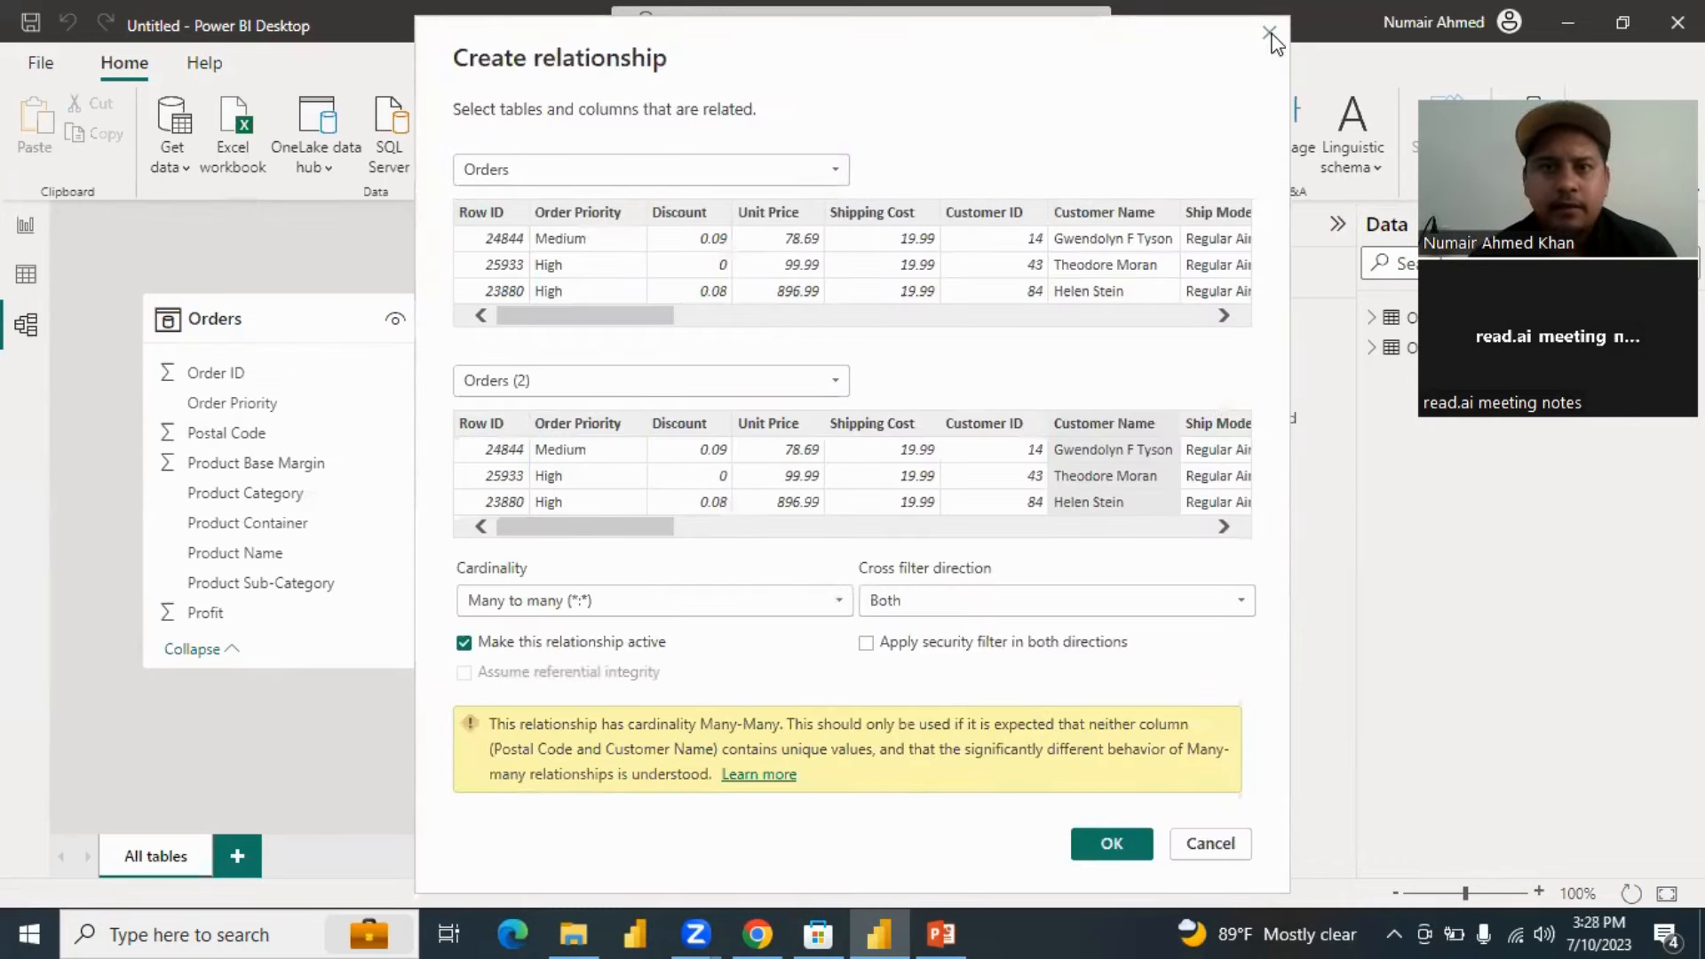
key(Escape)
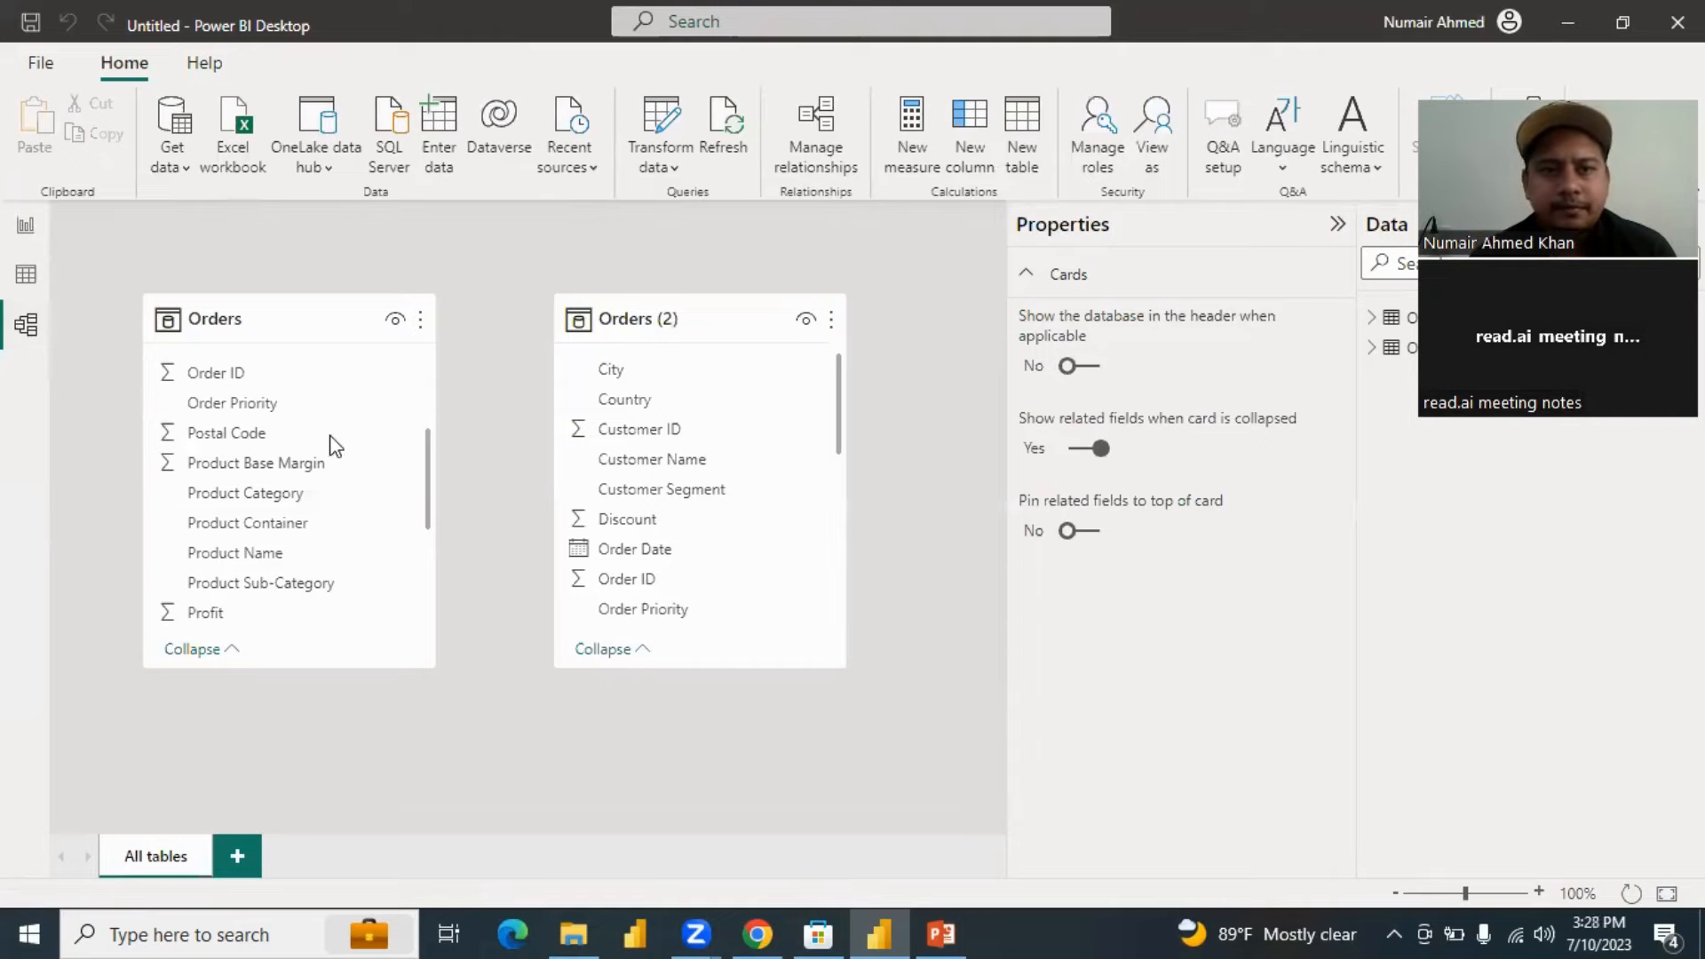
drag(353, 438, 655, 578)
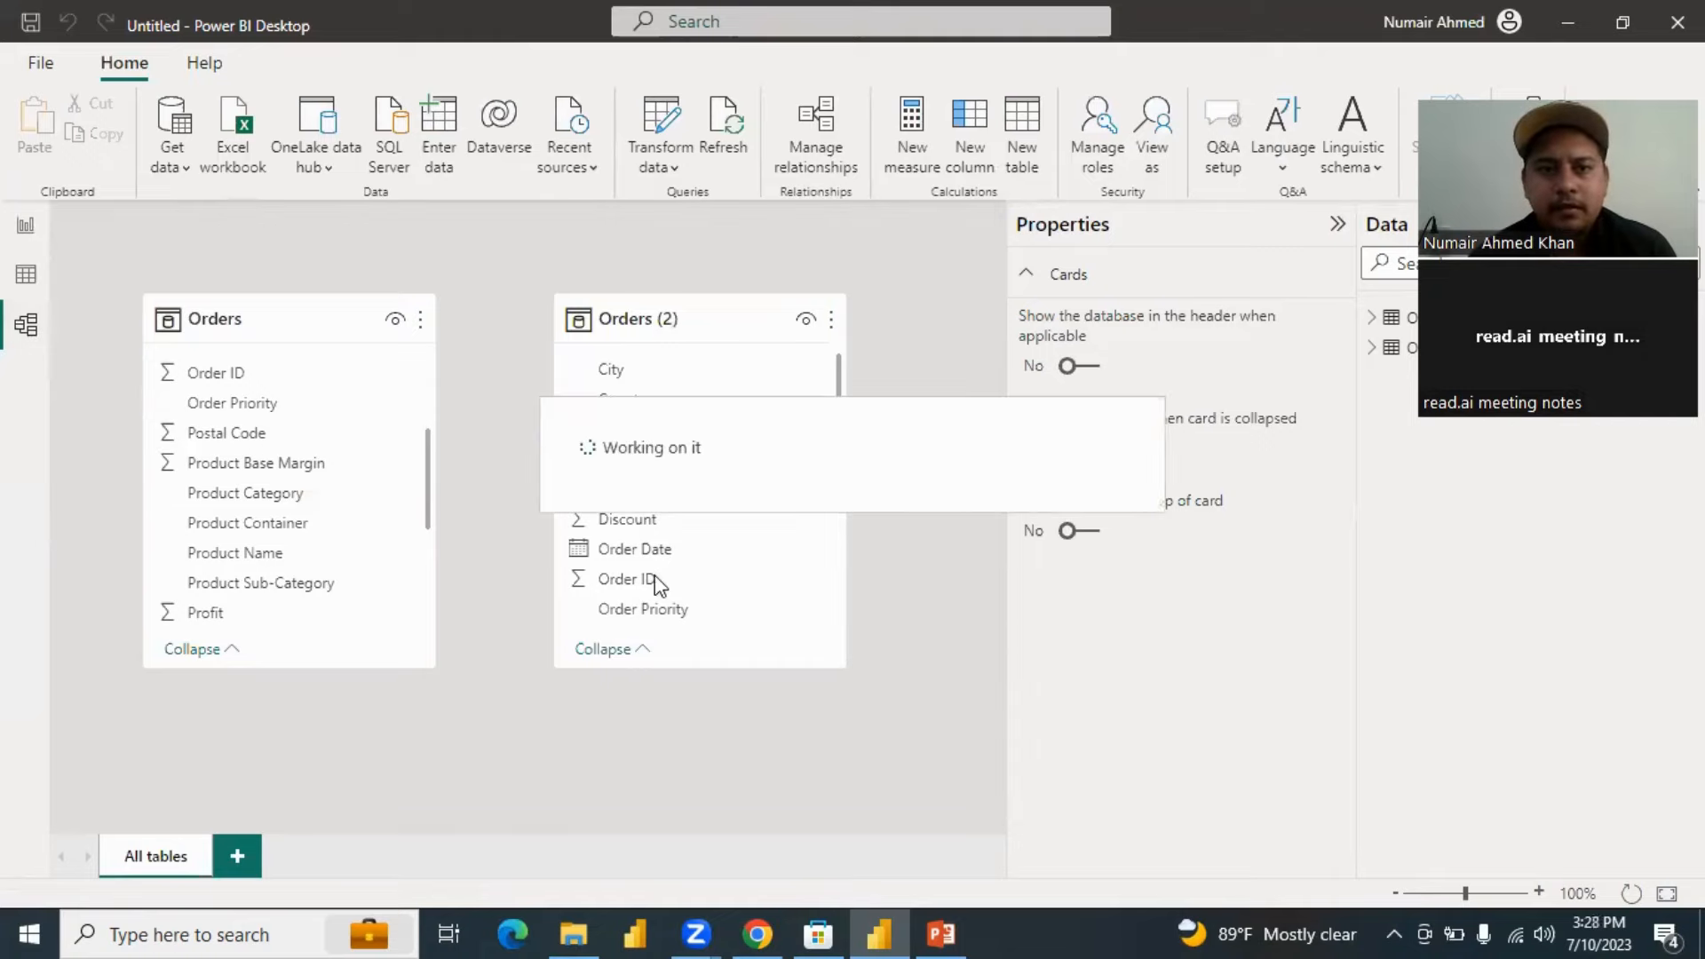
click(25, 226)
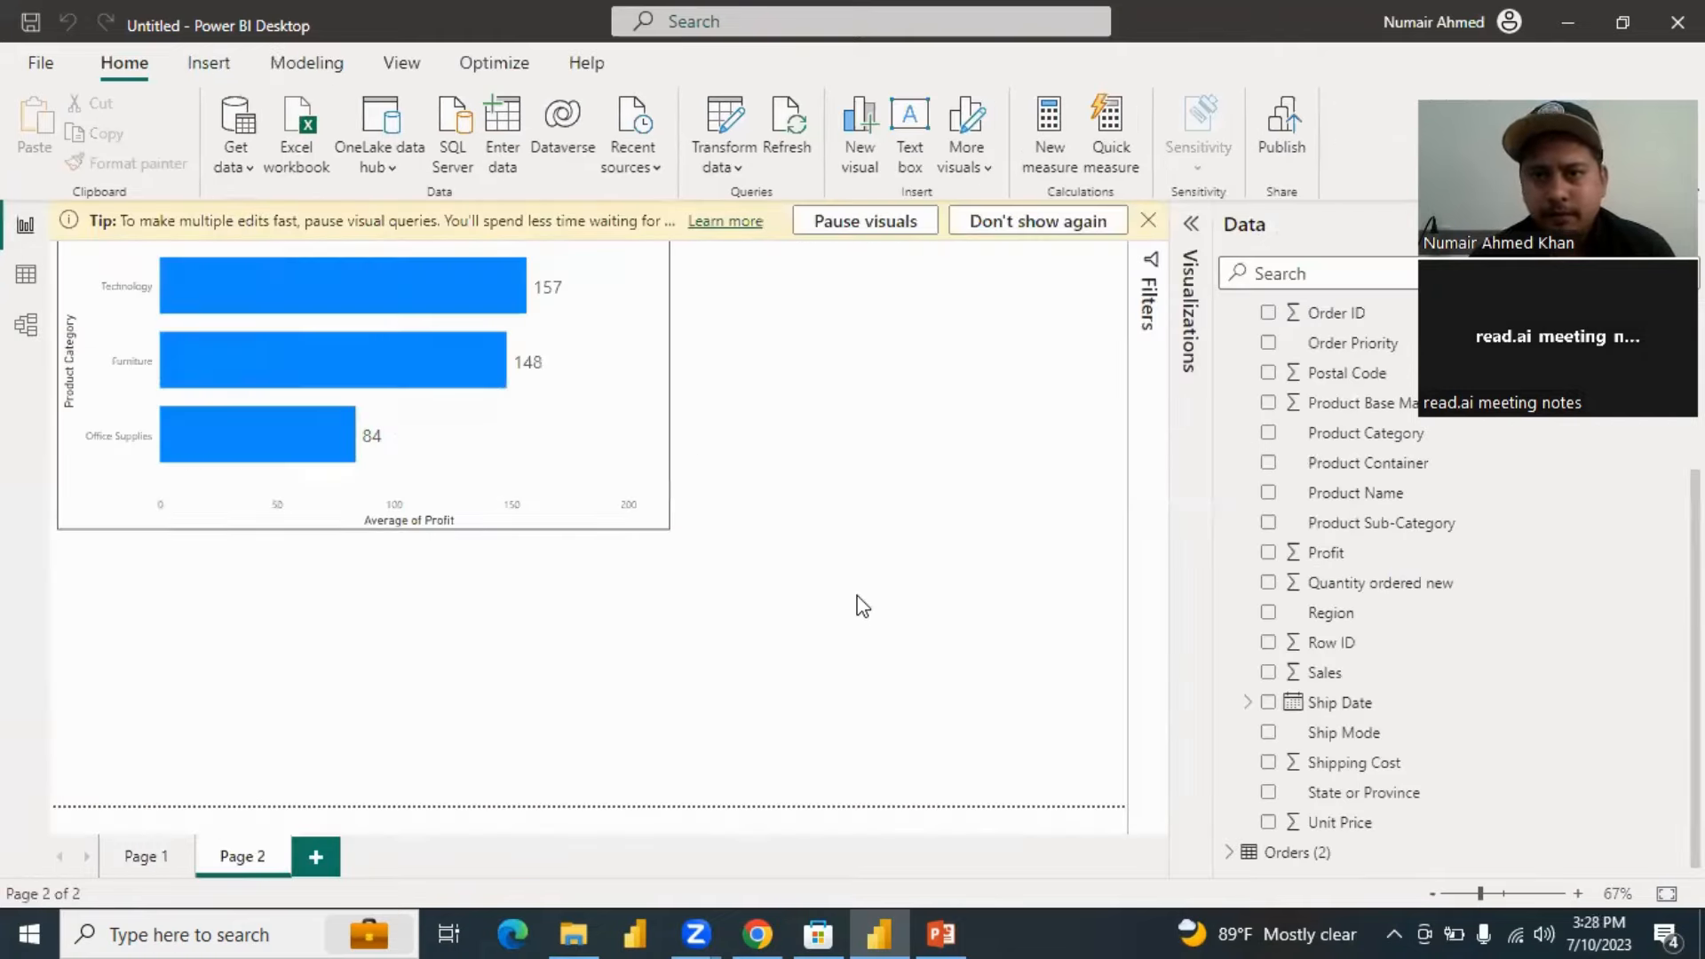
Add a clustered bar chart of Sales by Product Name from the Orders table below the average profit chart.
click(1270, 494)
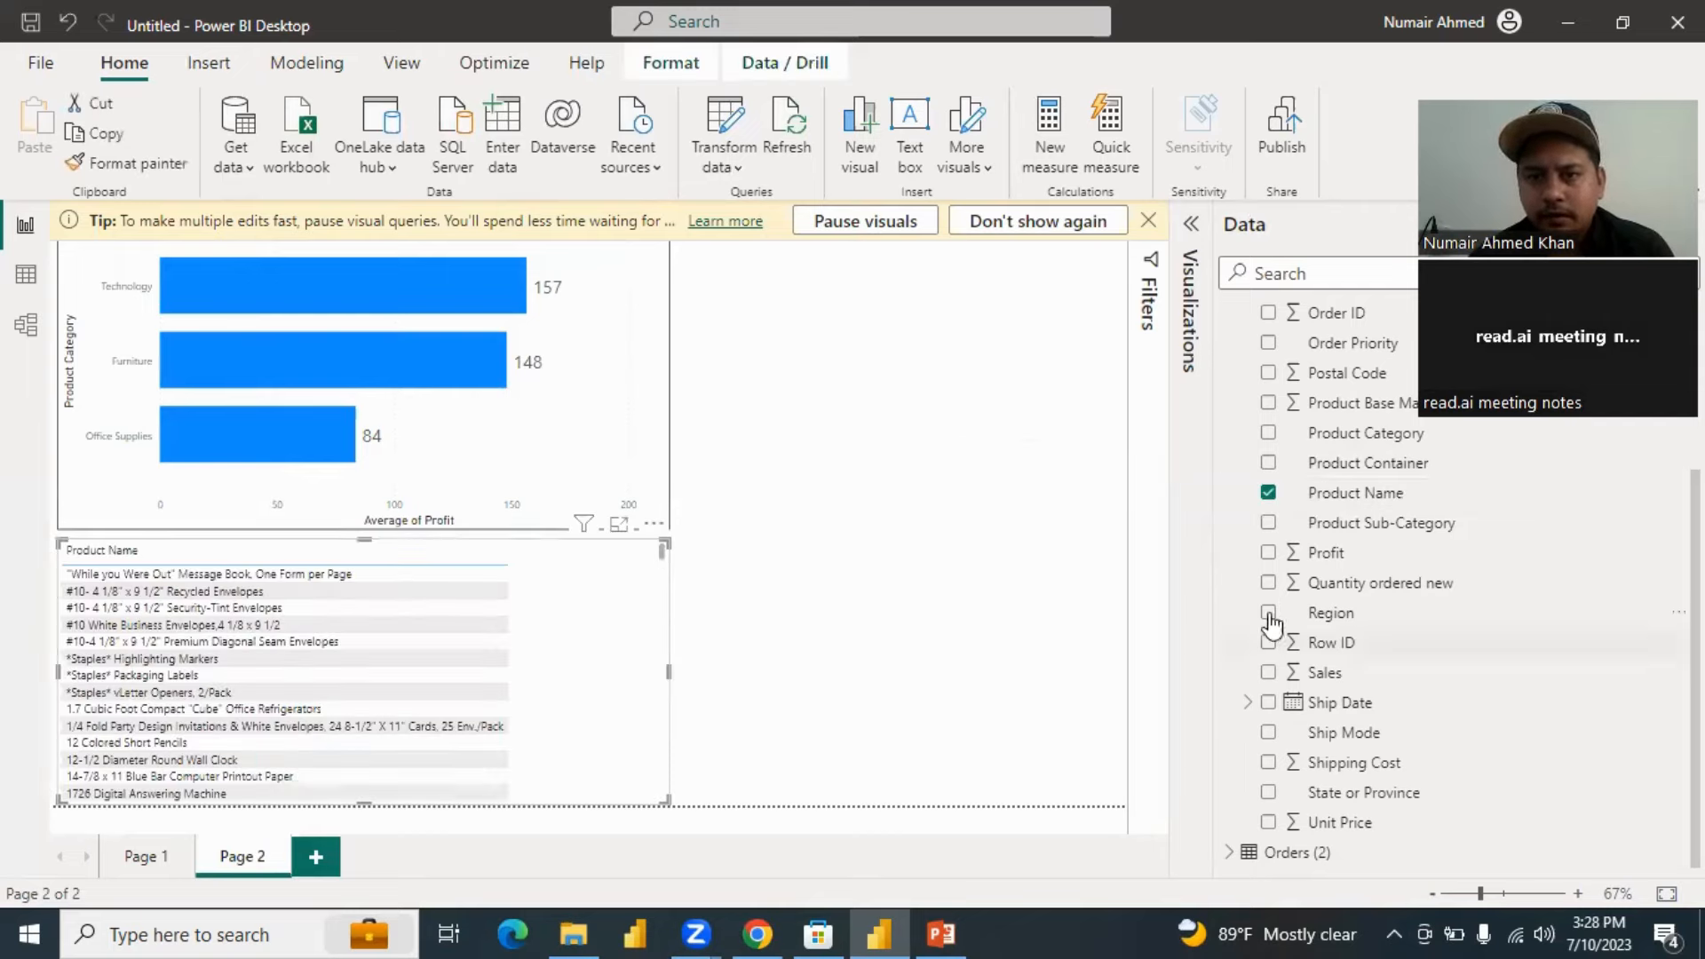
click(1269, 673)
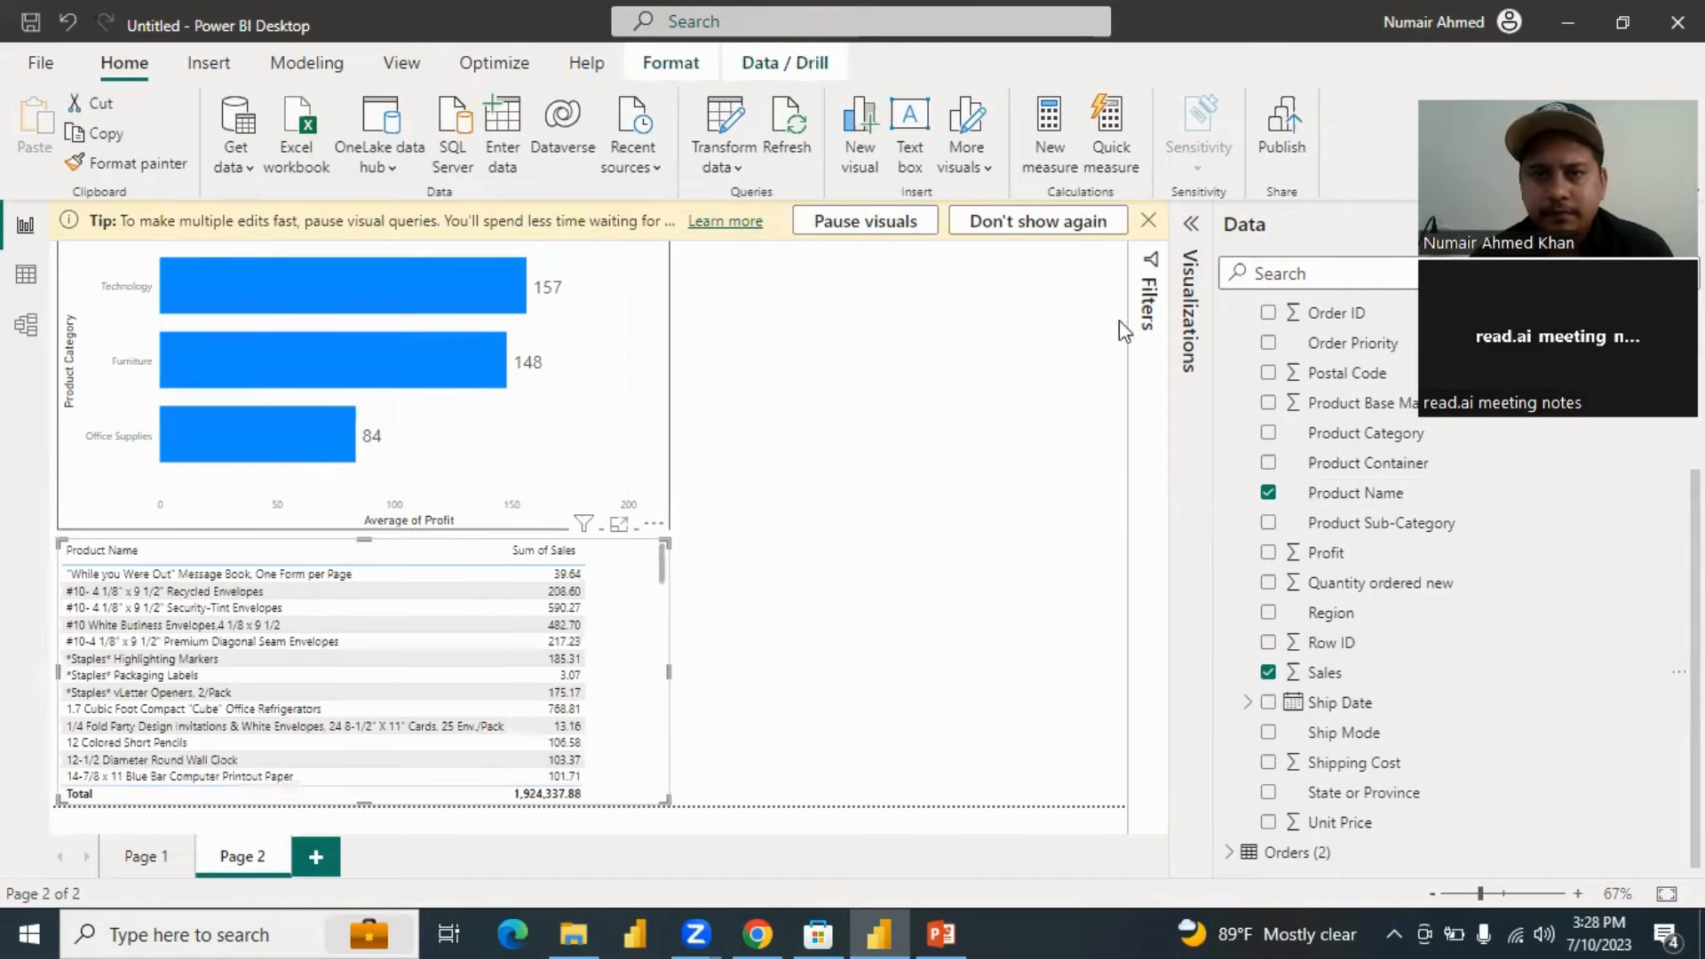
click(1192, 229)
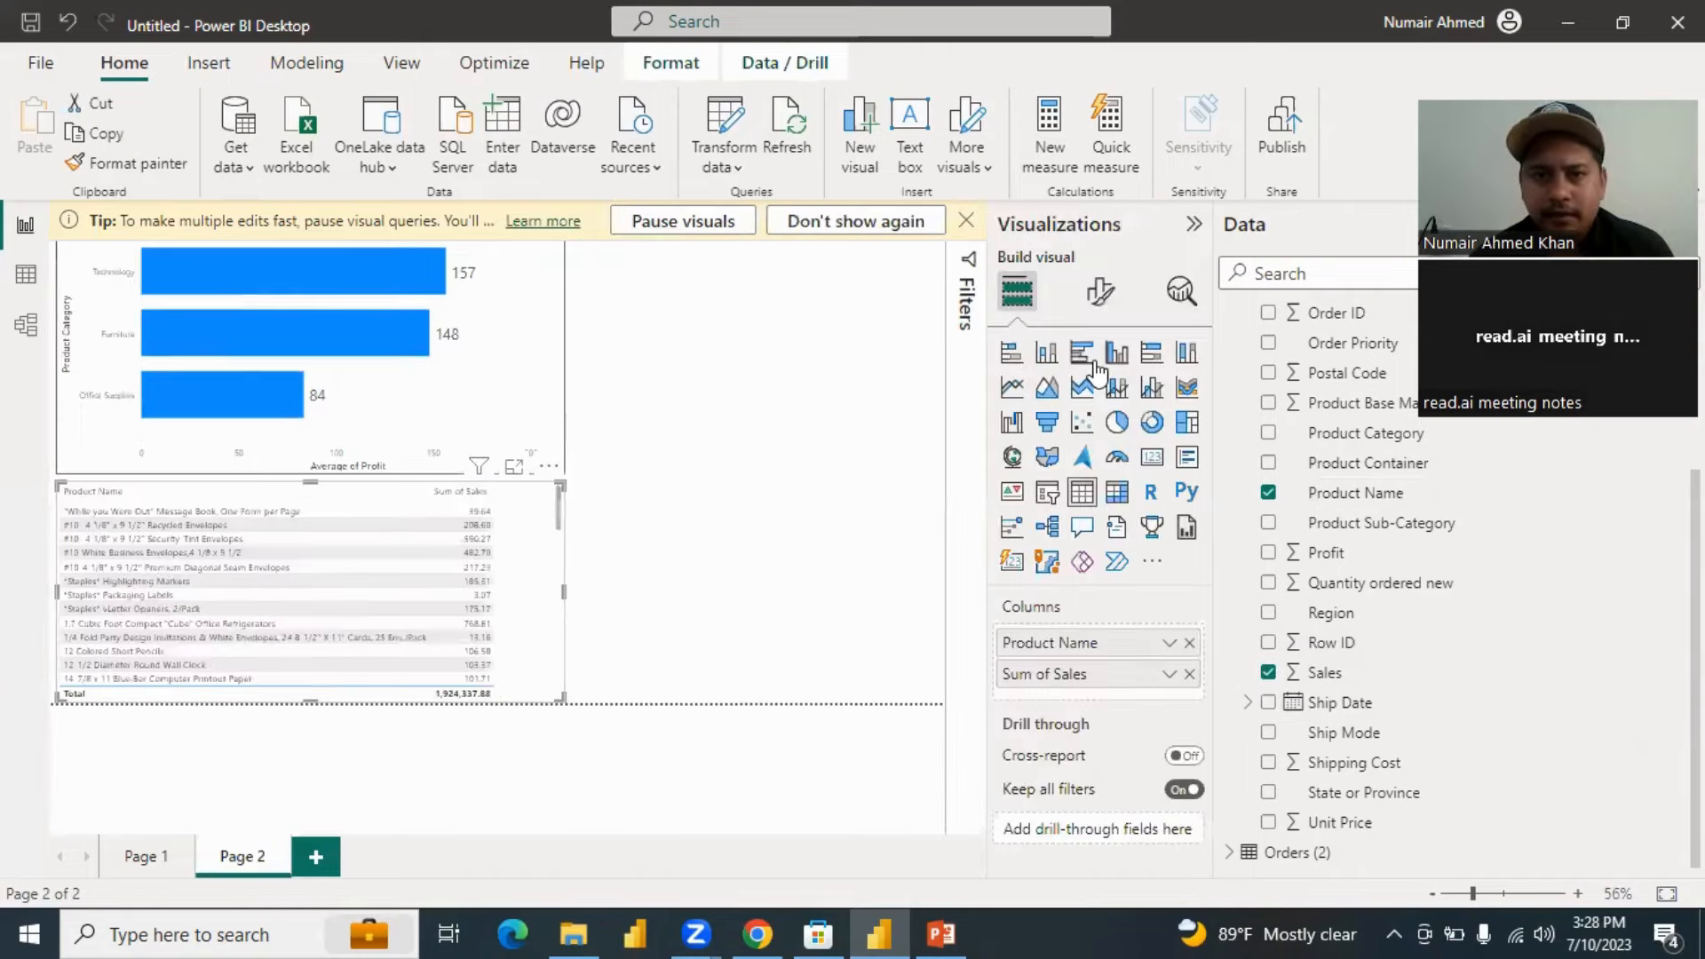
click(1091, 358)
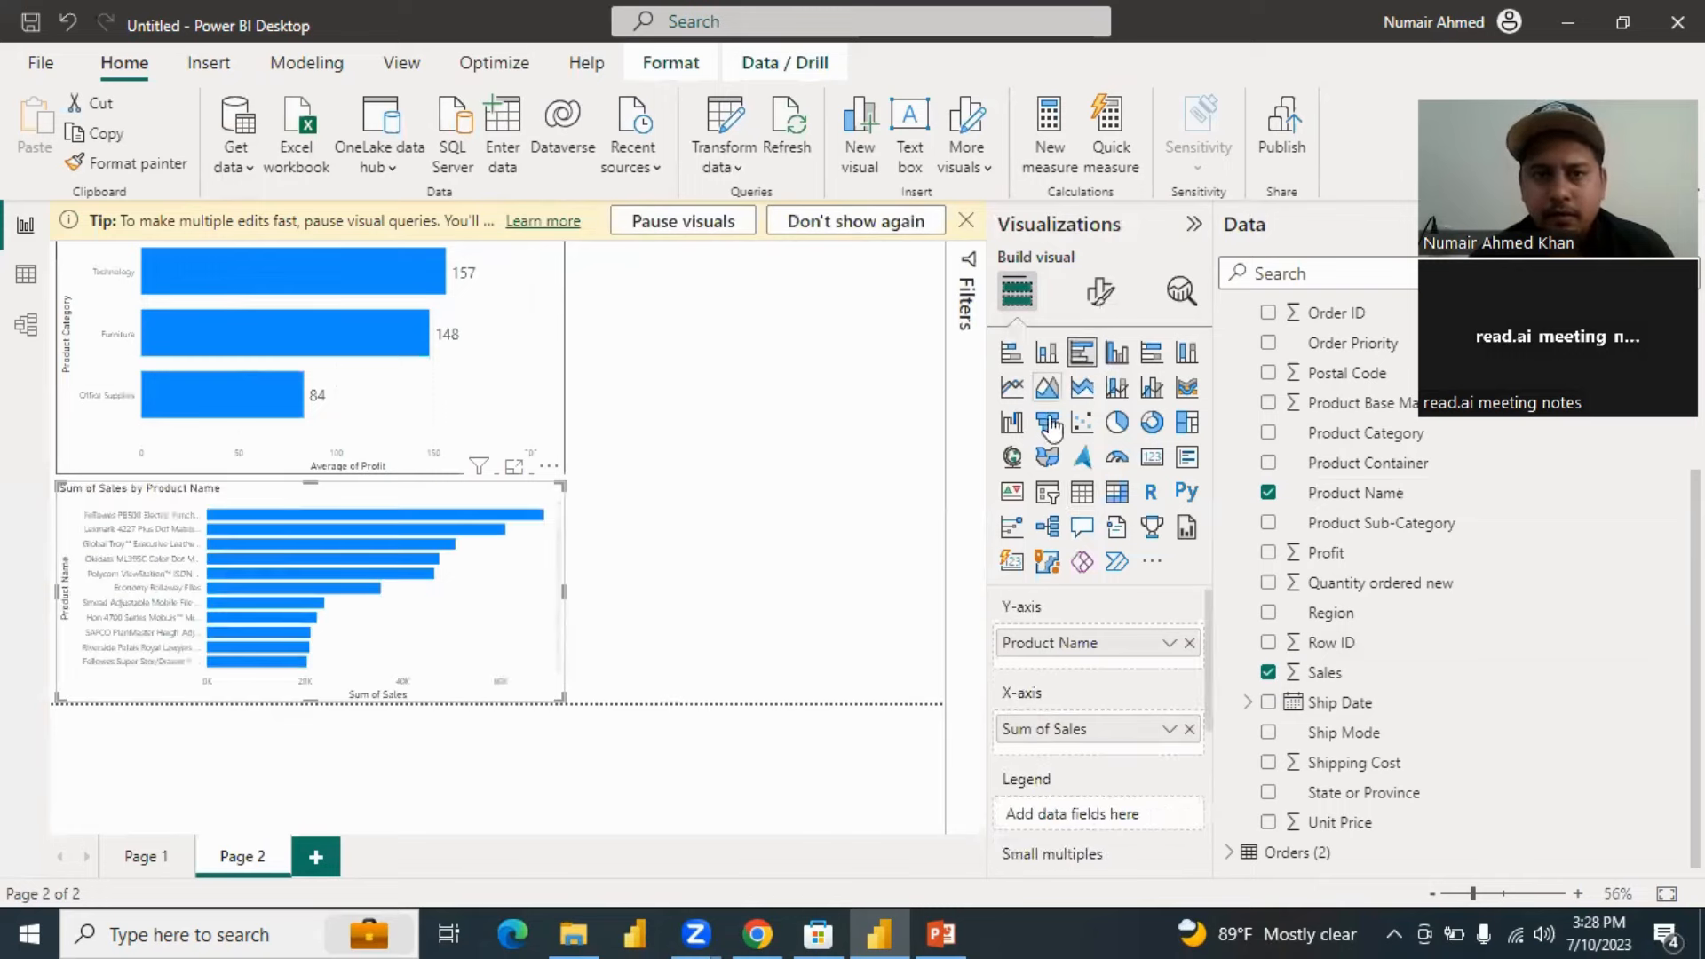
Copy the average profit chart's formatting to the product sales chart and stretch that chart across the full page width.
click(484, 382)
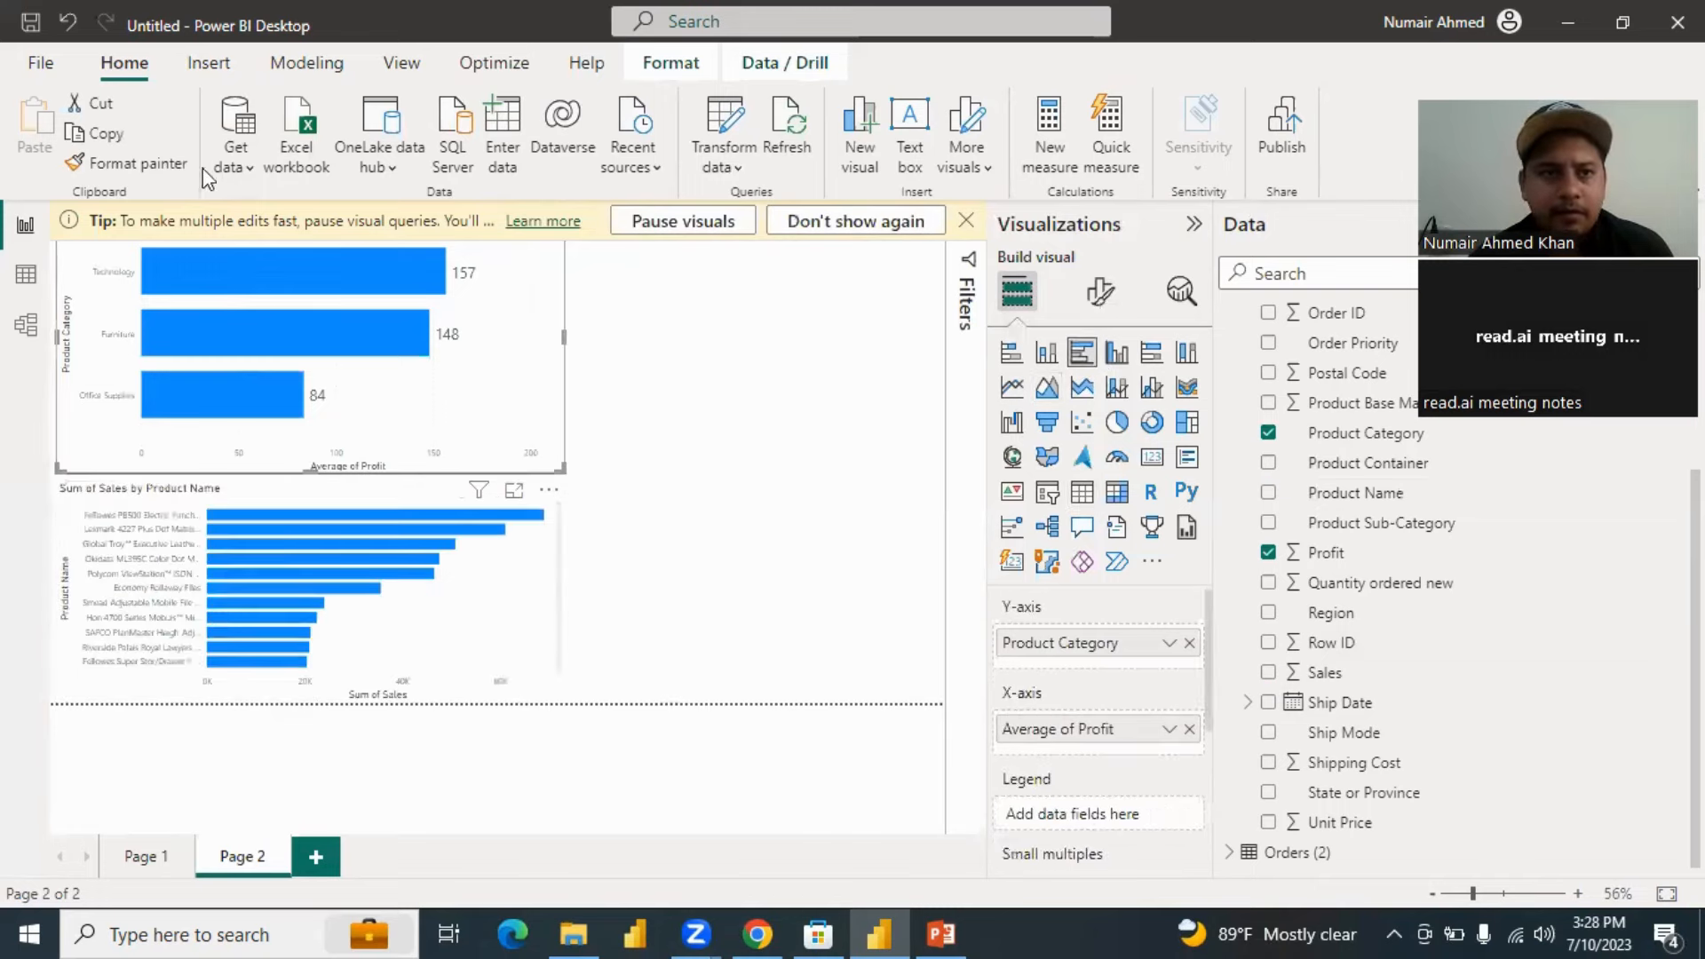
click(177, 166)
click(447, 508)
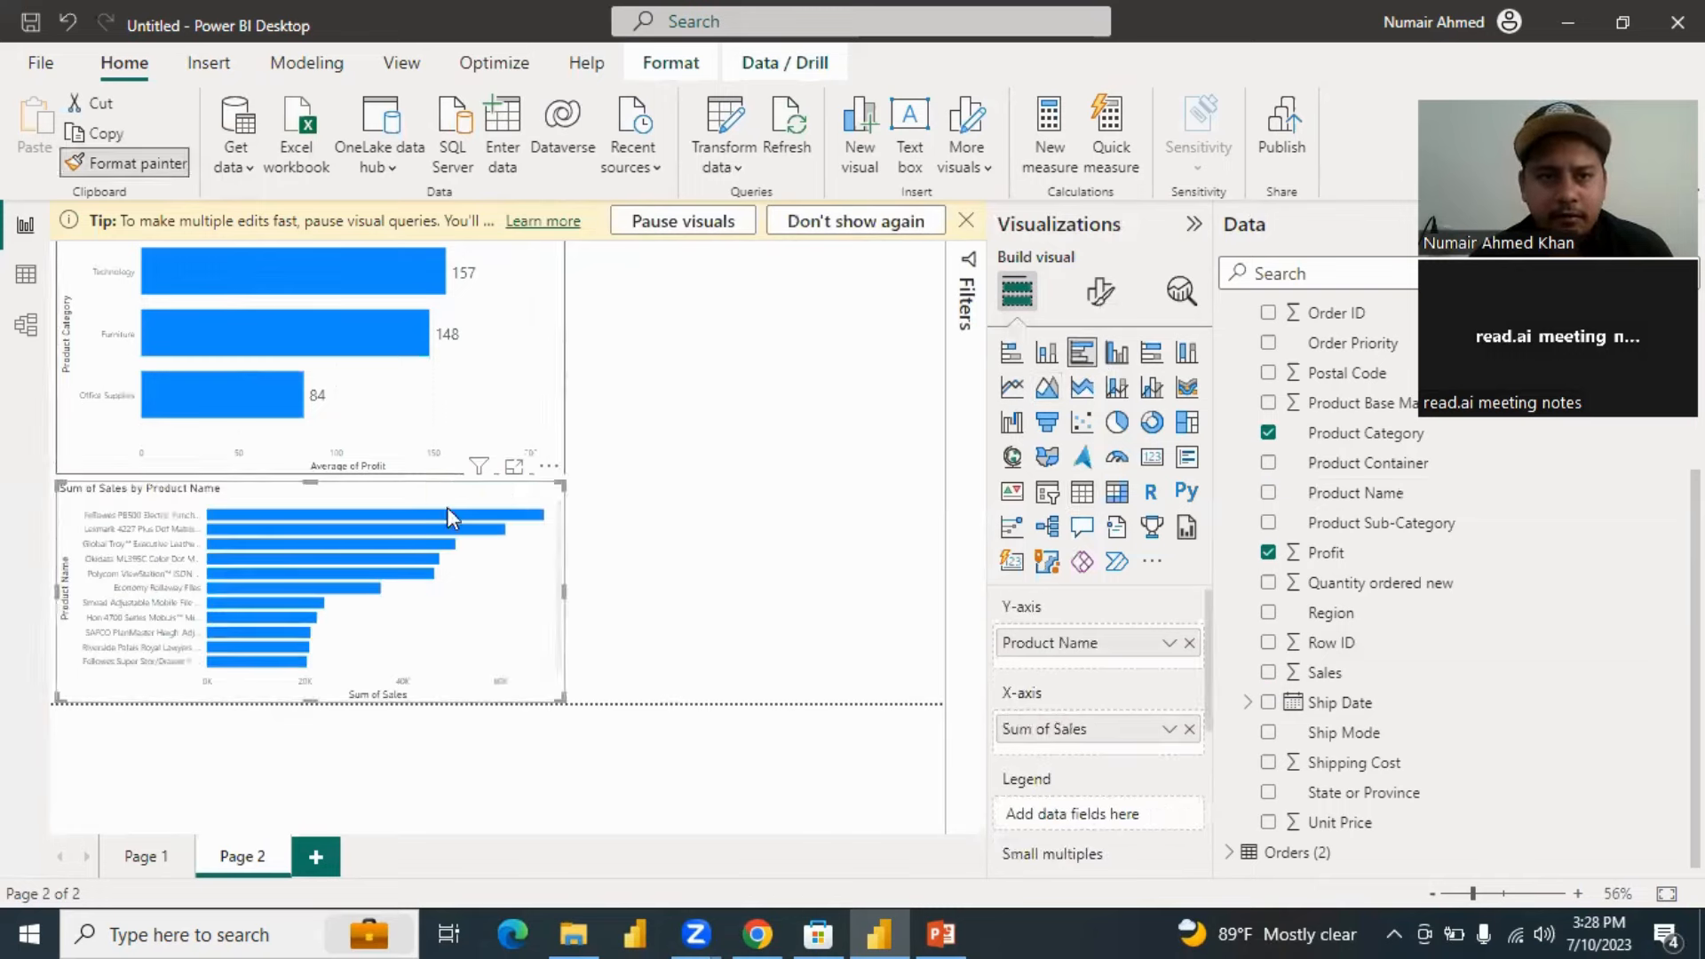
mouse_move(335, 496)
mouse_down()
mouse_move(728, 321)
mouse_move(392, 531)
mouse_move(305, 547)
mouse_up()
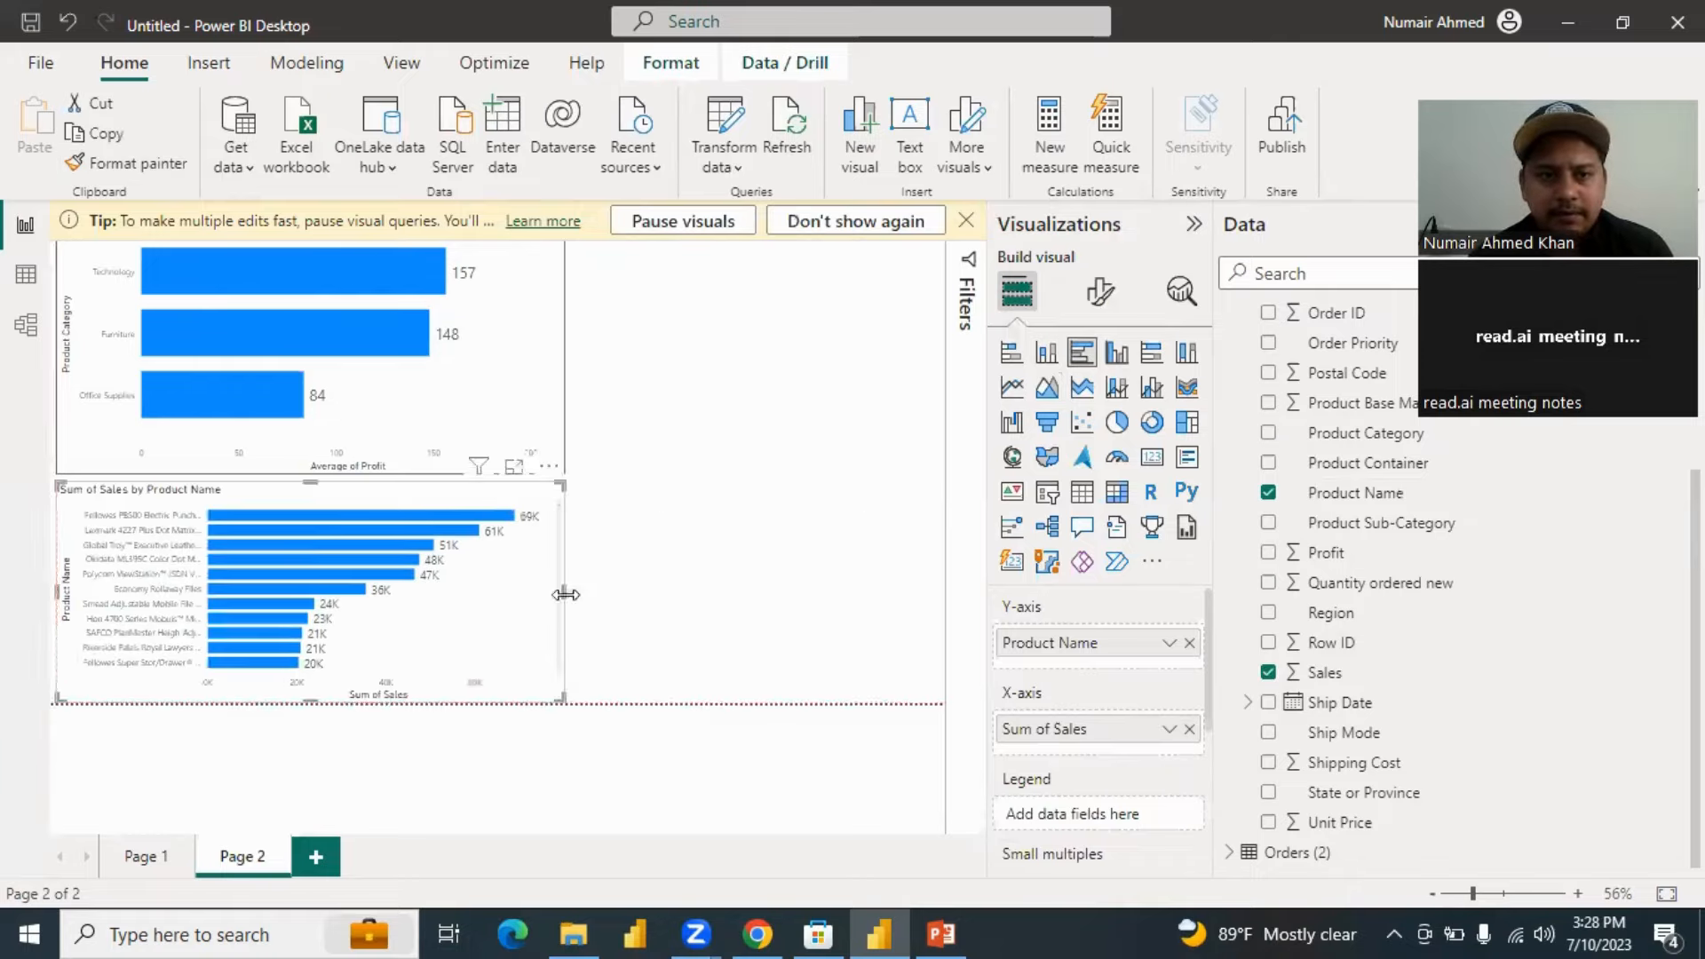
drag(602, 590, 956, 605)
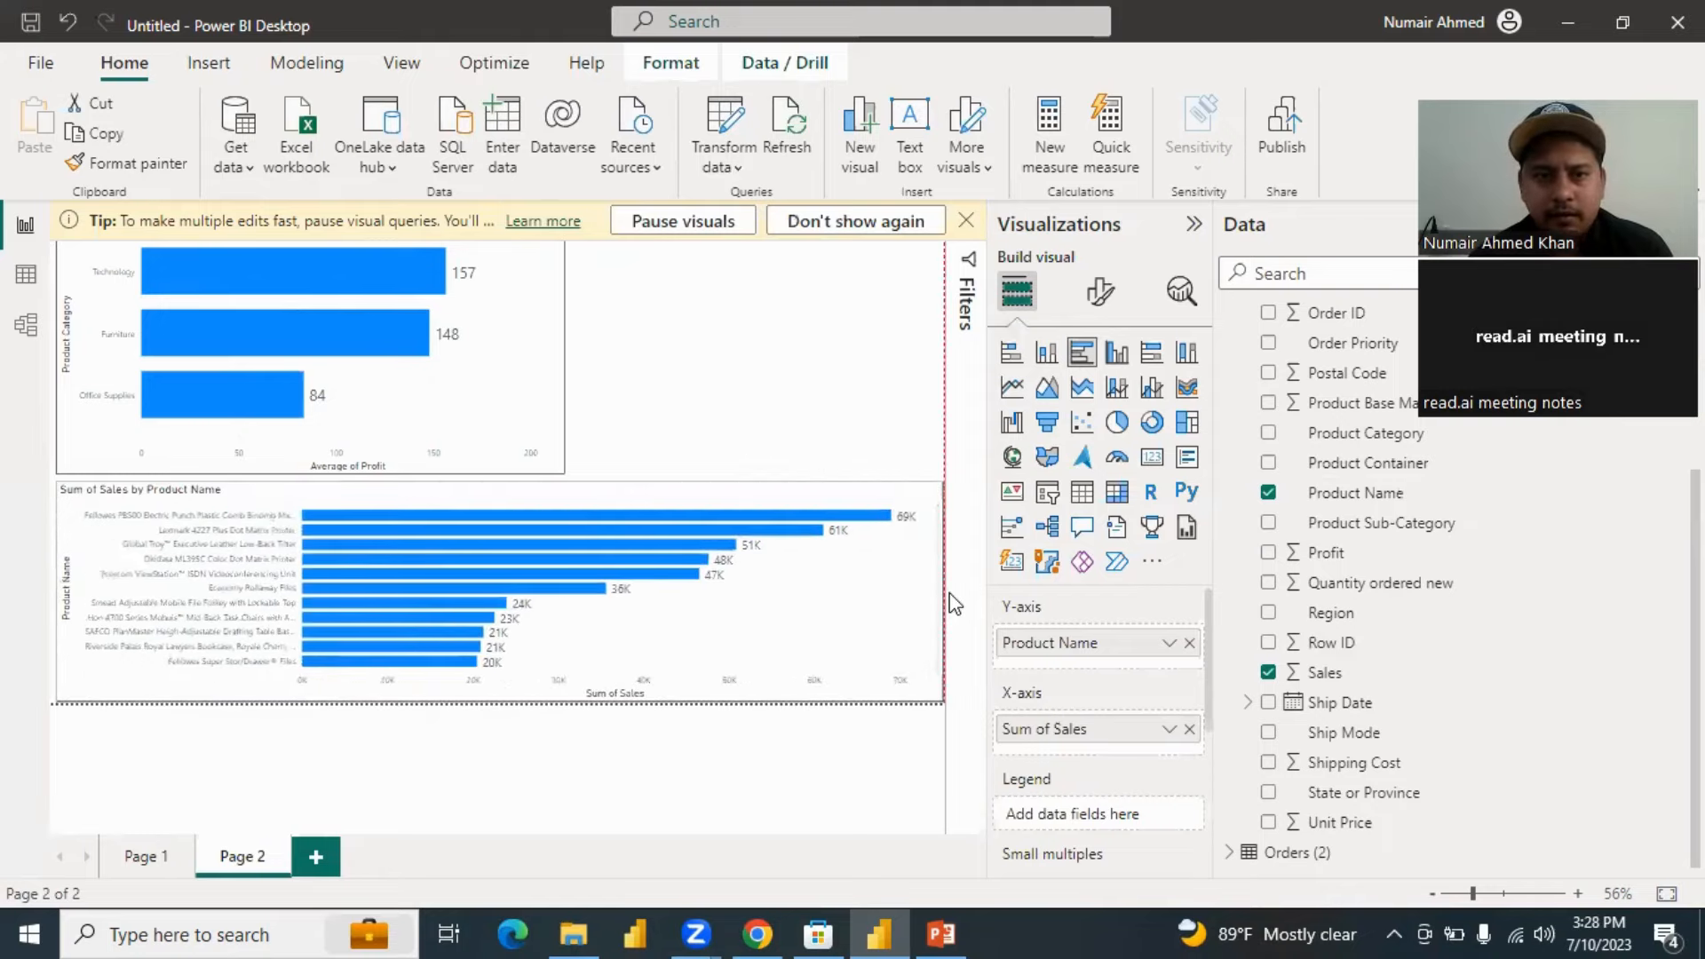
Open the product sales chart in focus mode, look through its products, and change the Sales aggregation to Average.
click(894, 469)
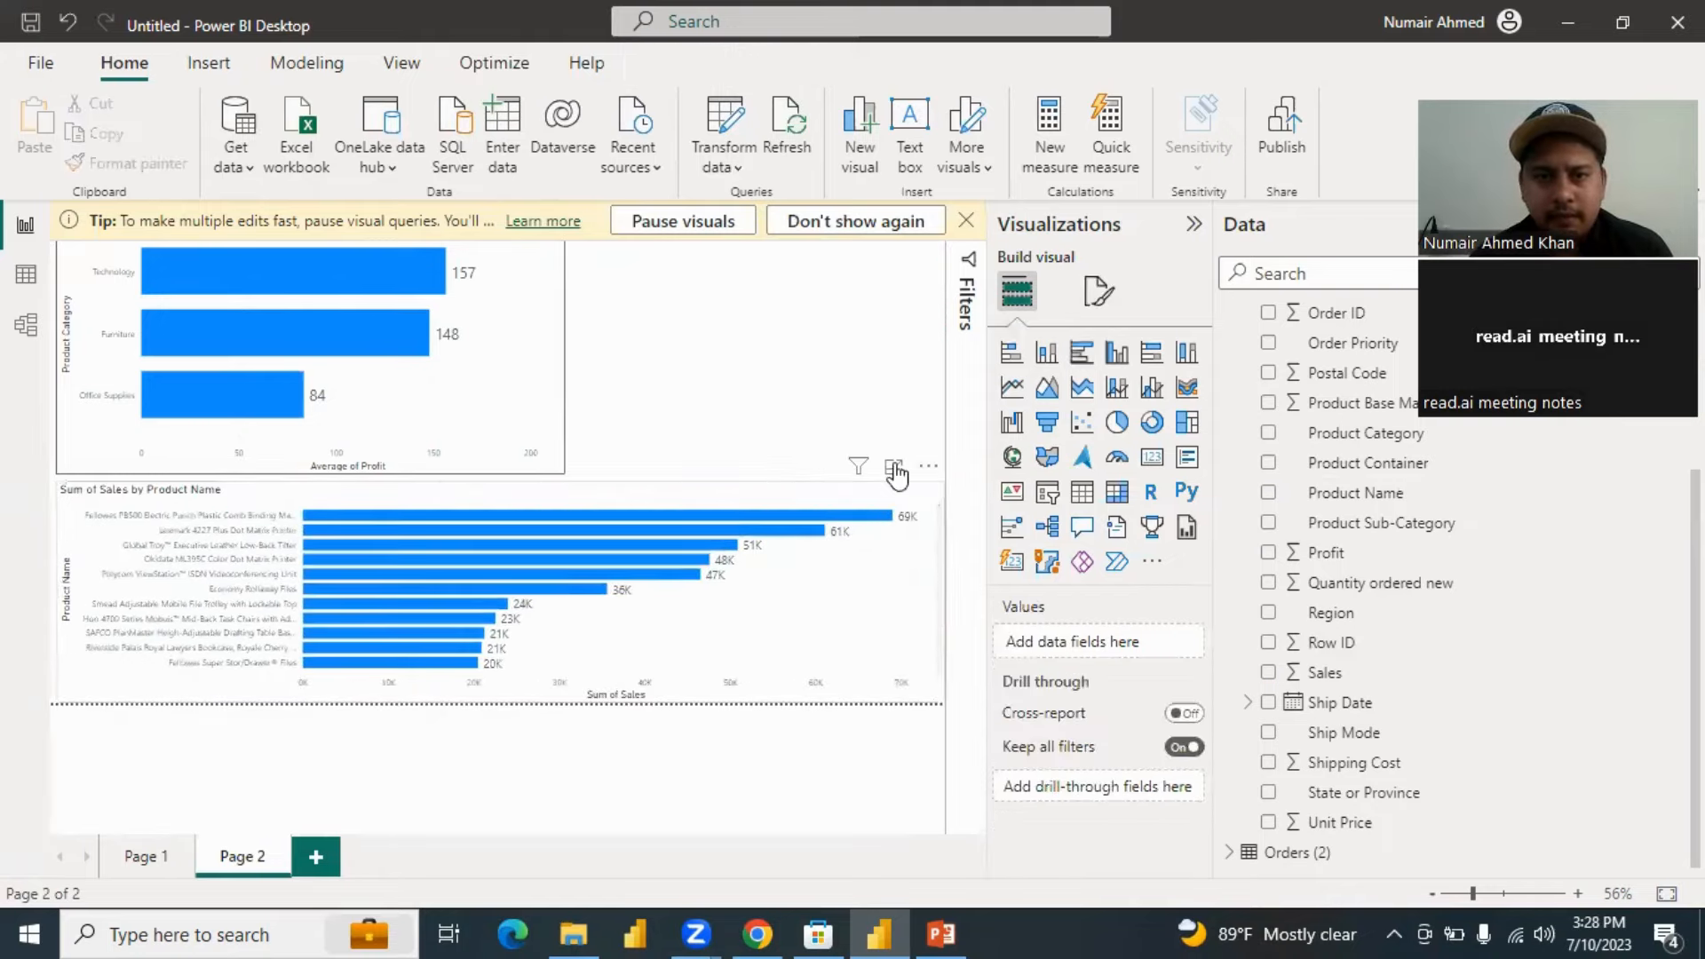
click(894, 468)
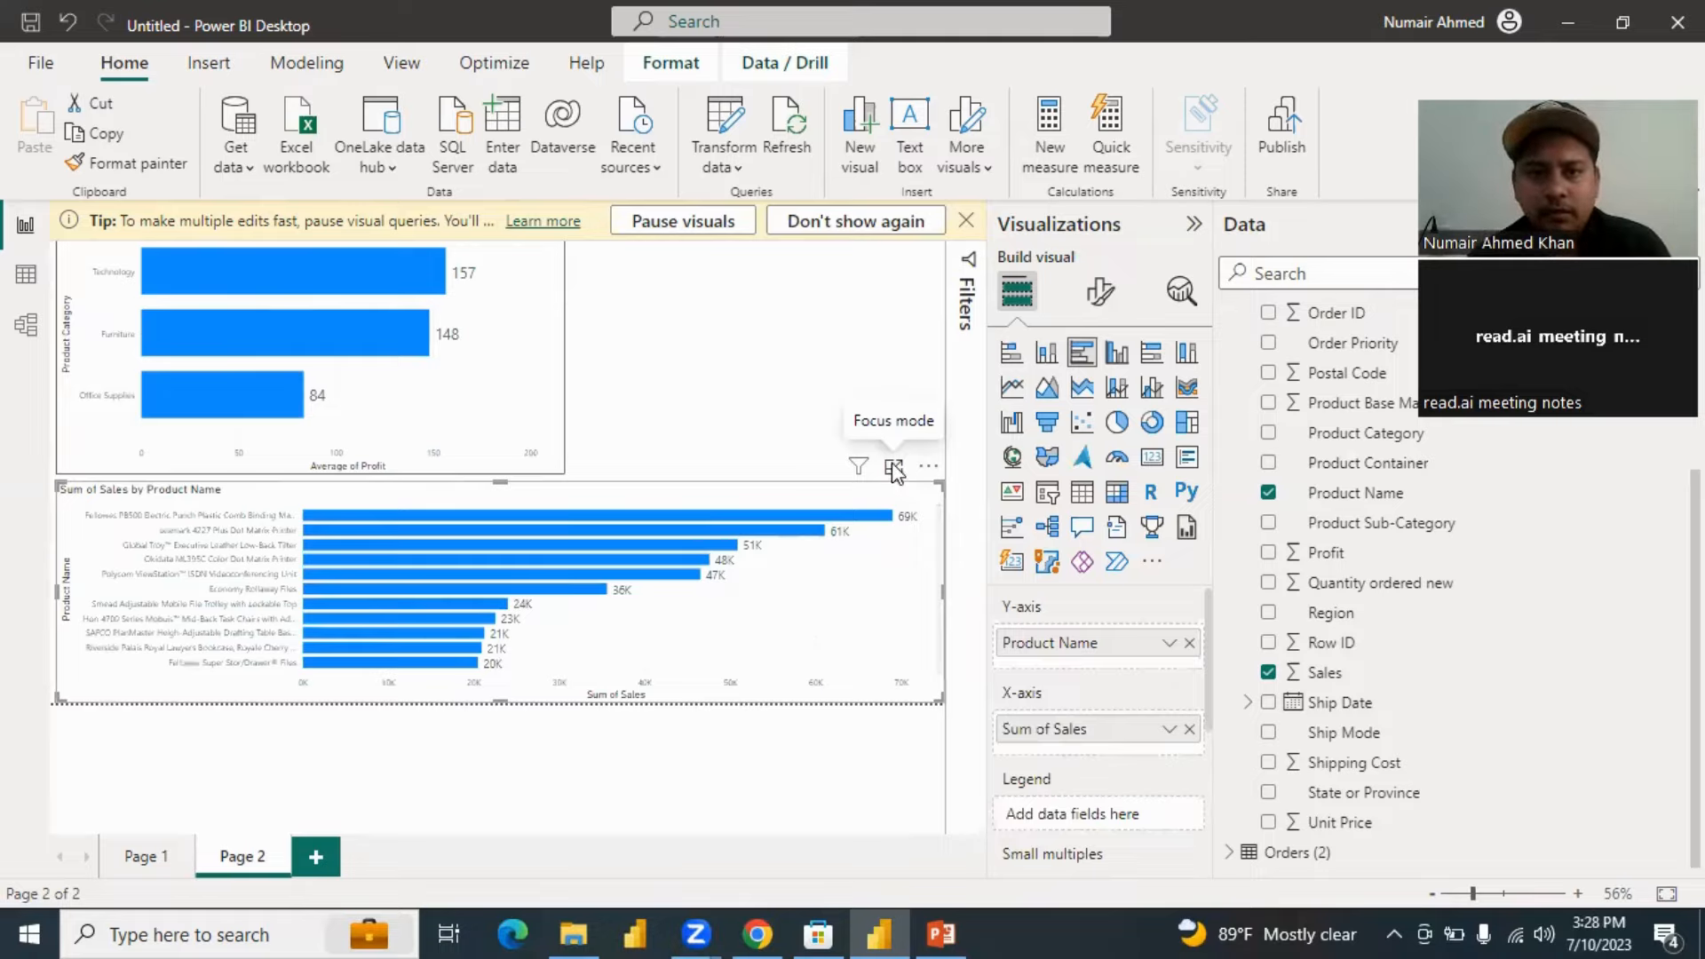
click(893, 471)
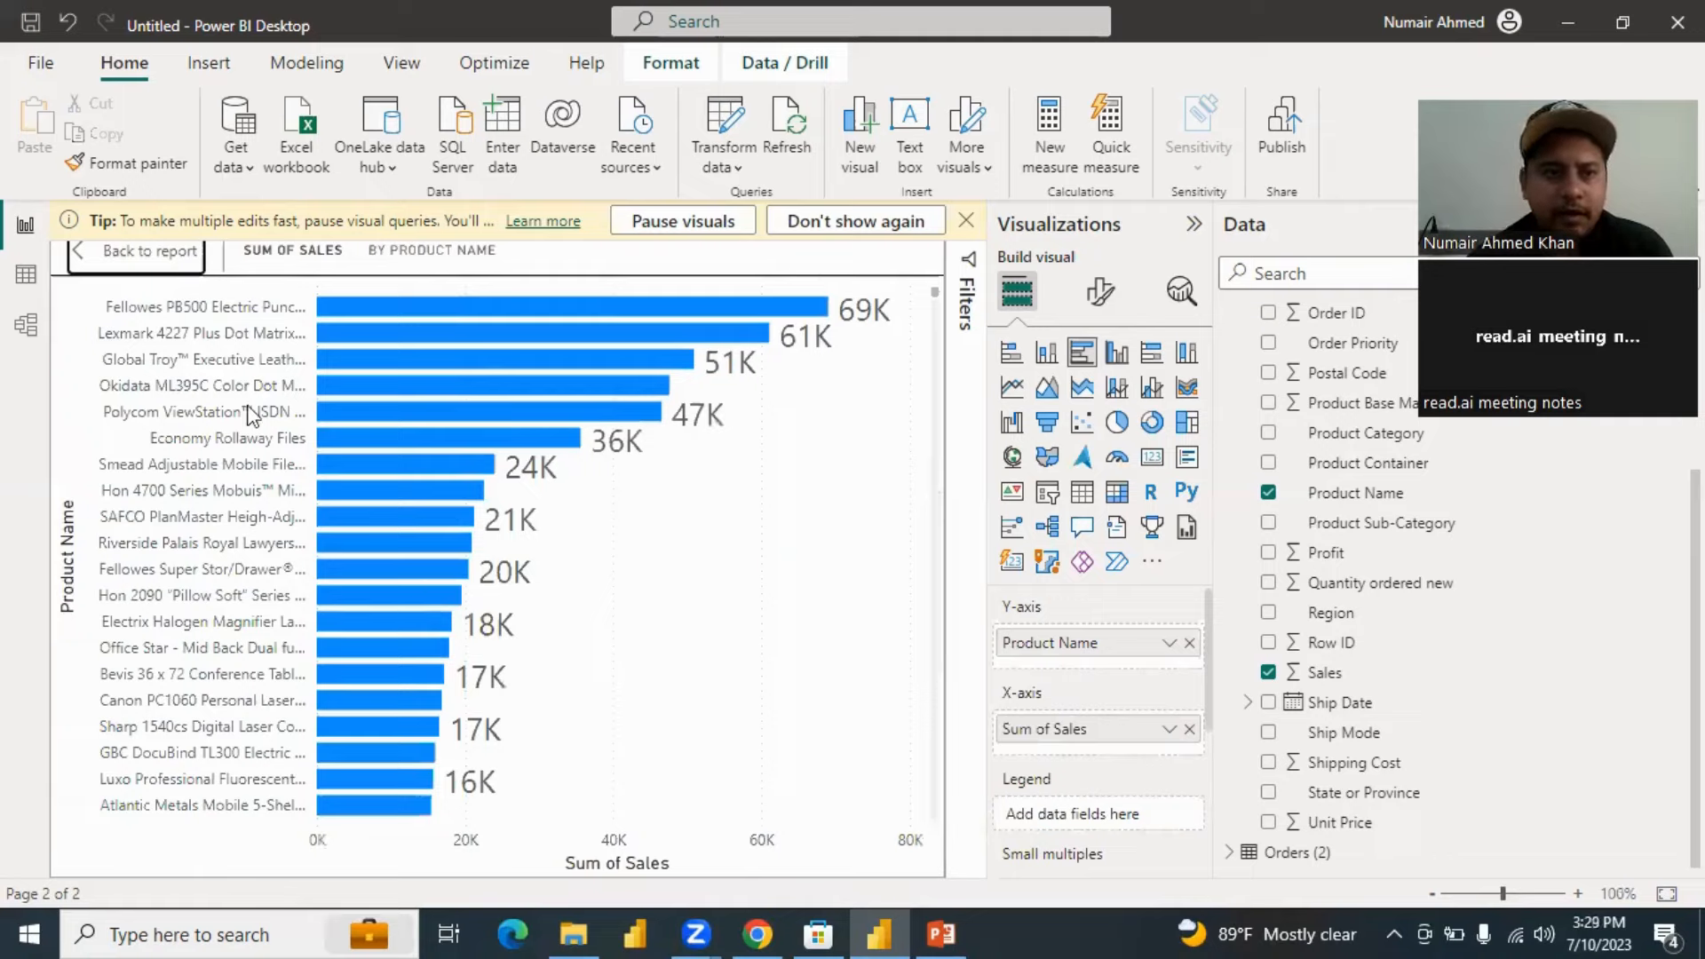
scroll(262, 457, down, 3)
scroll(279, 515, down, 5)
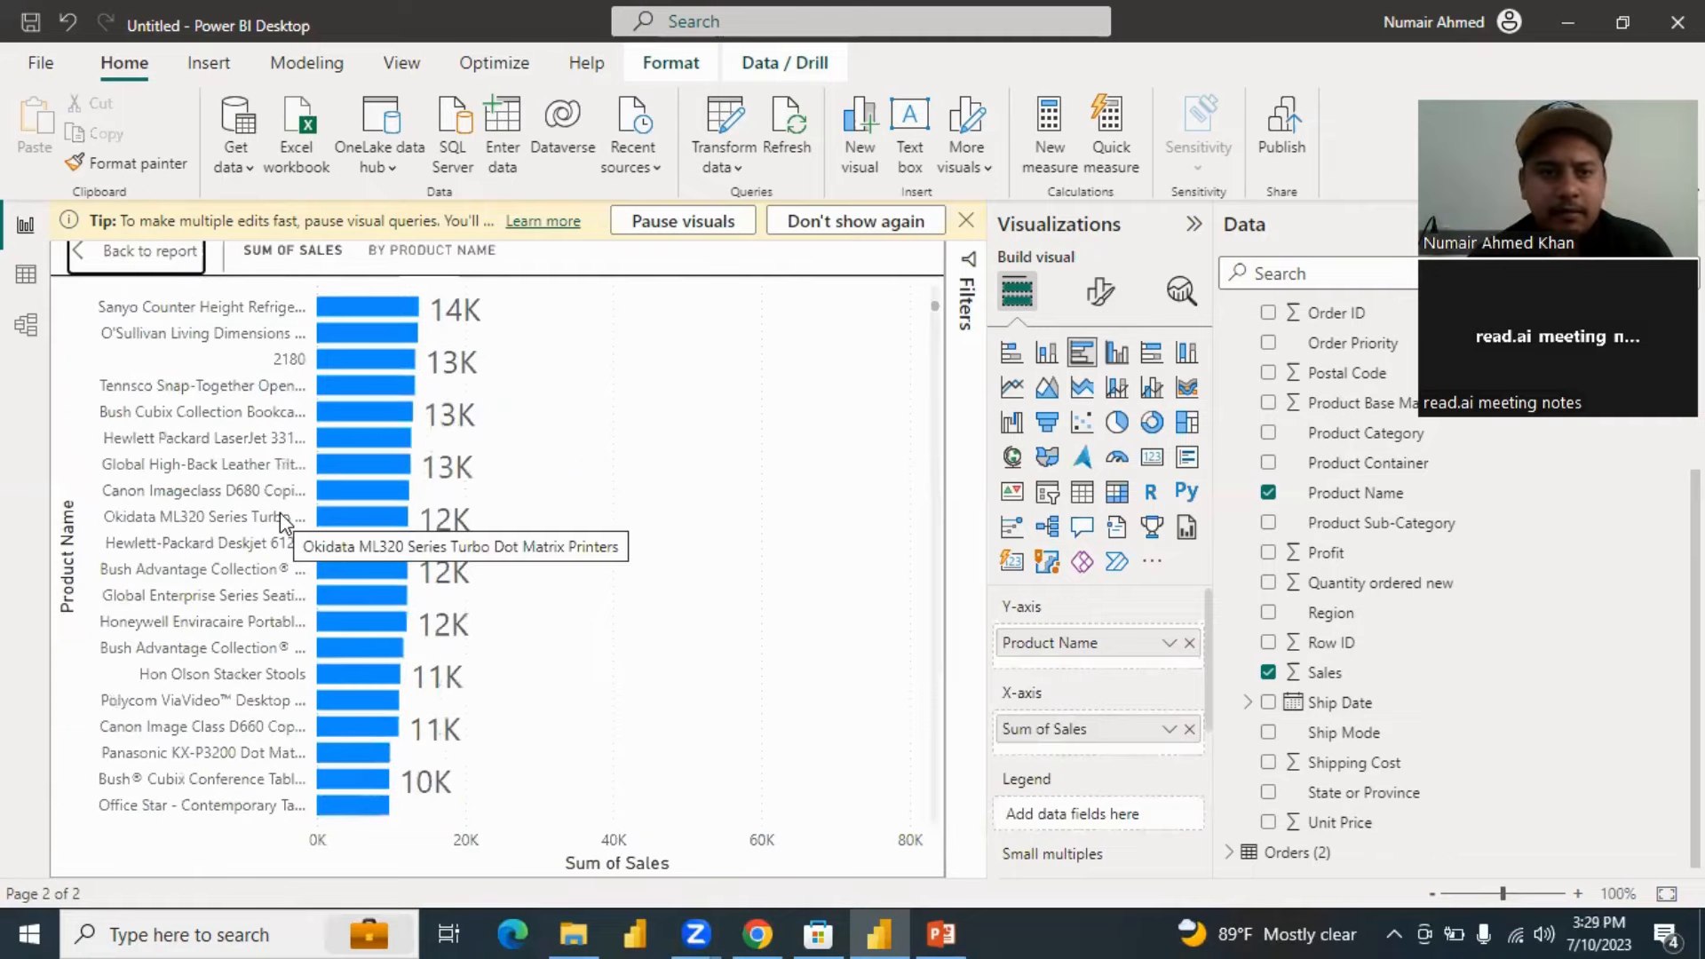
scroll(610, 533, up, 8)
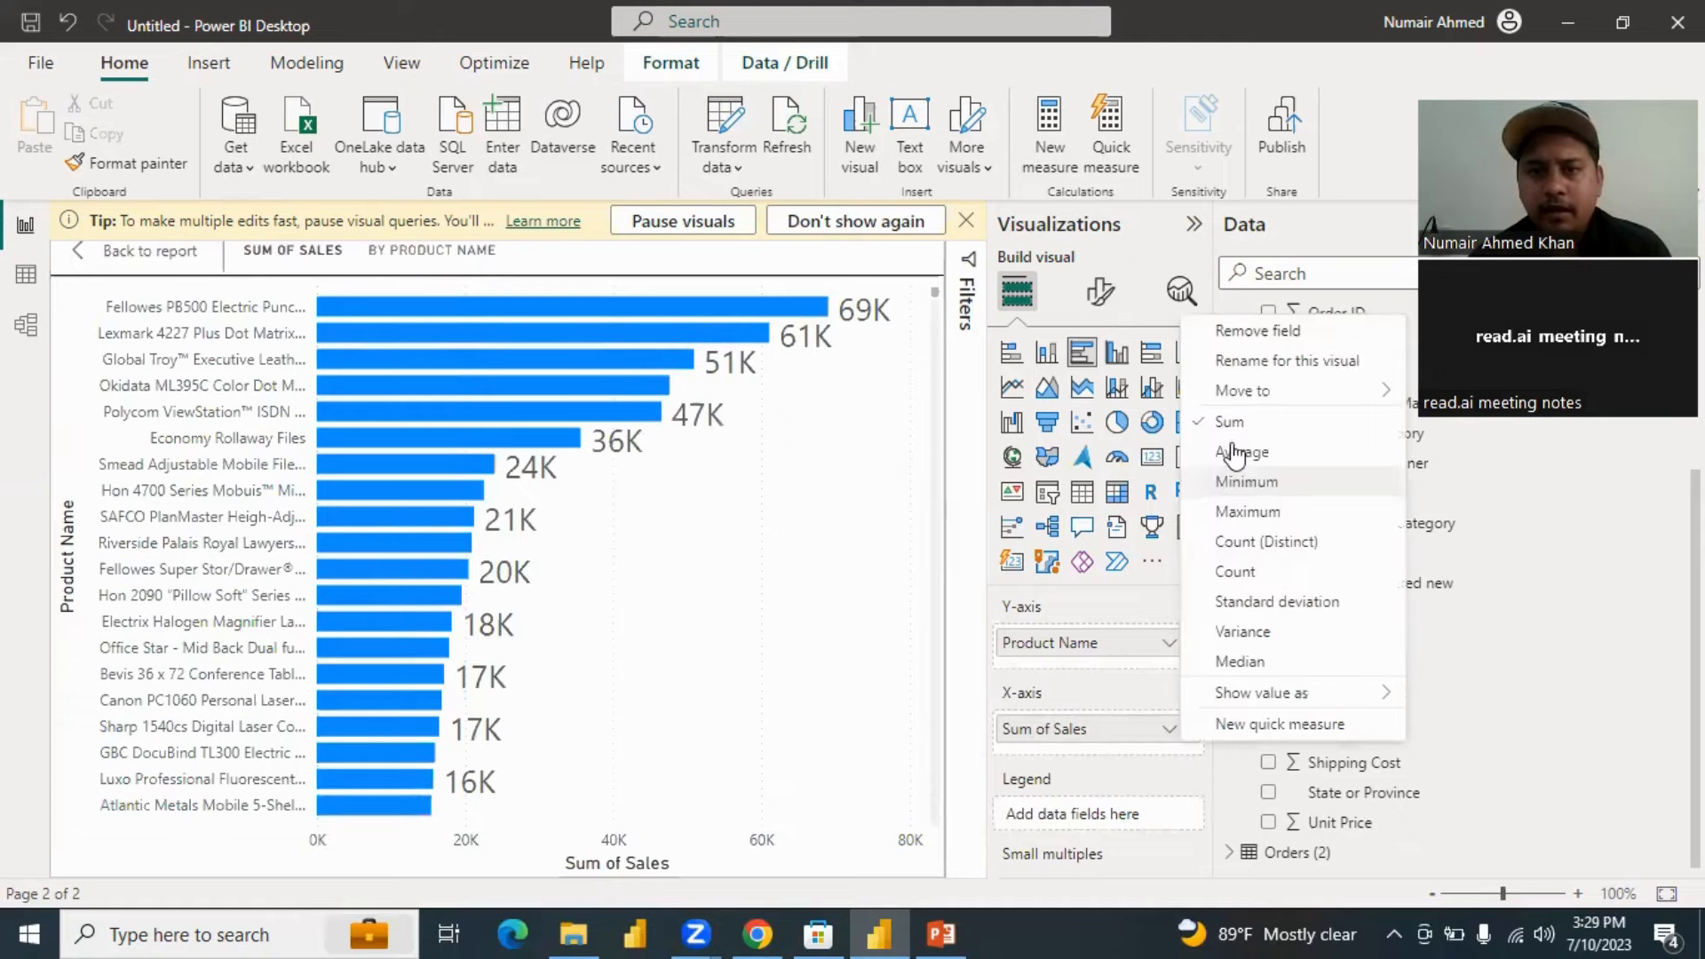
click(1235, 453)
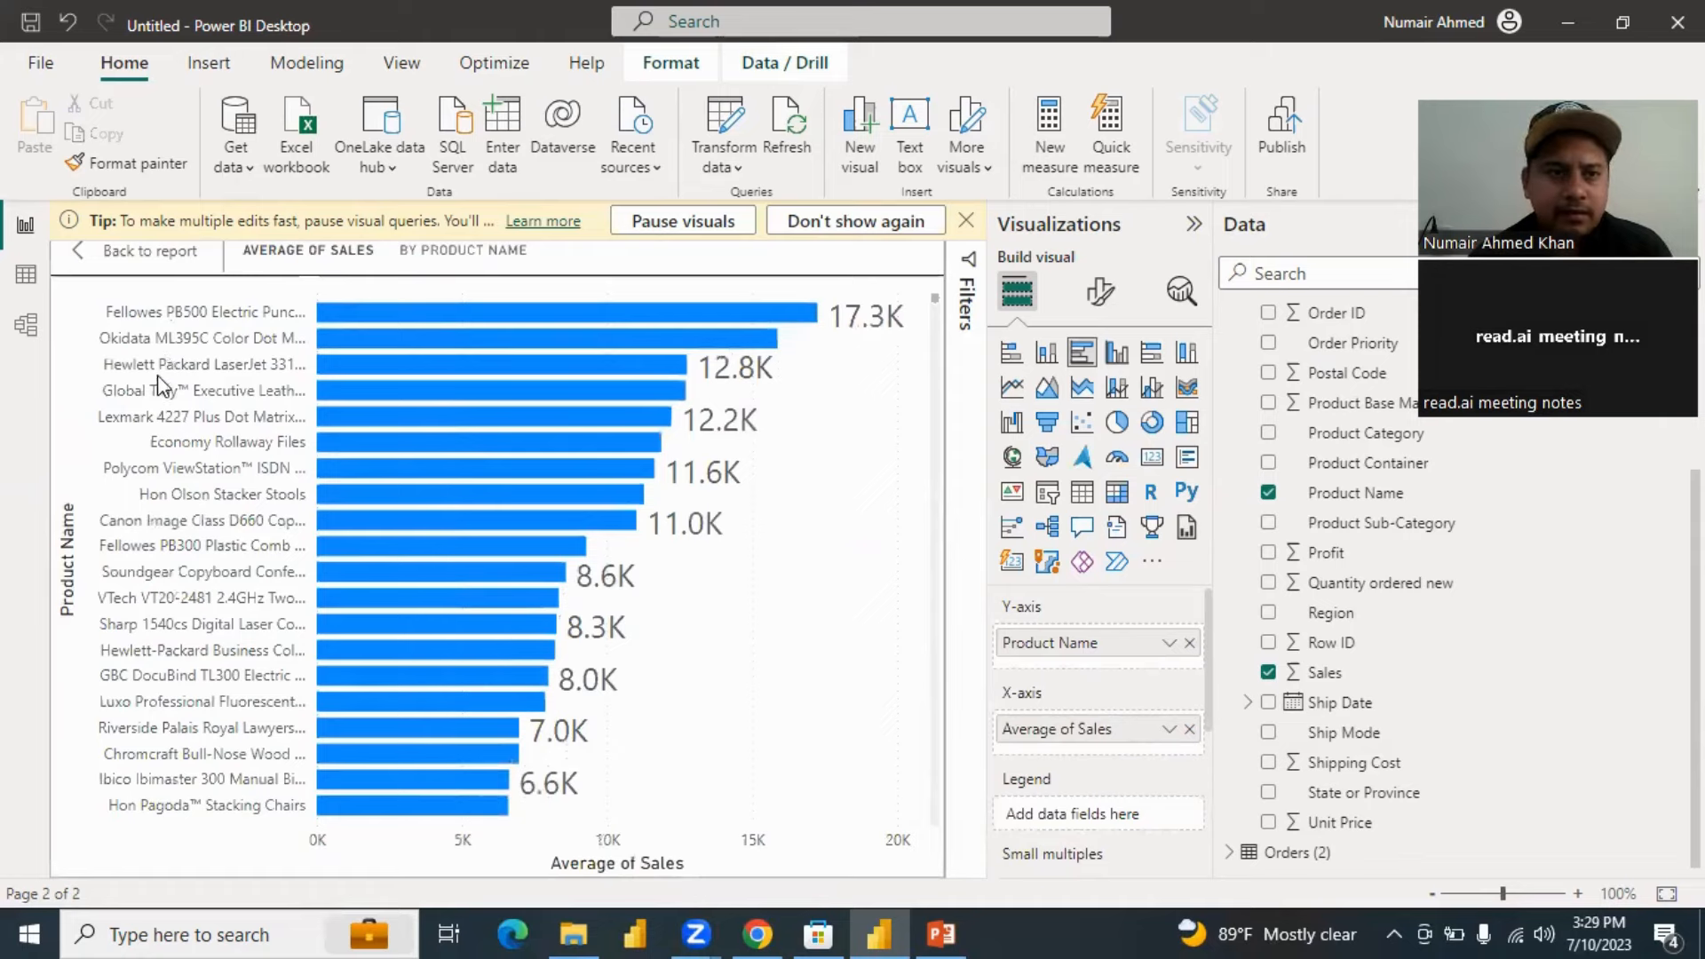
Review the average sales of the lower-ranked products in focus mode and return to the report page.
scroll(237, 504, down, 5)
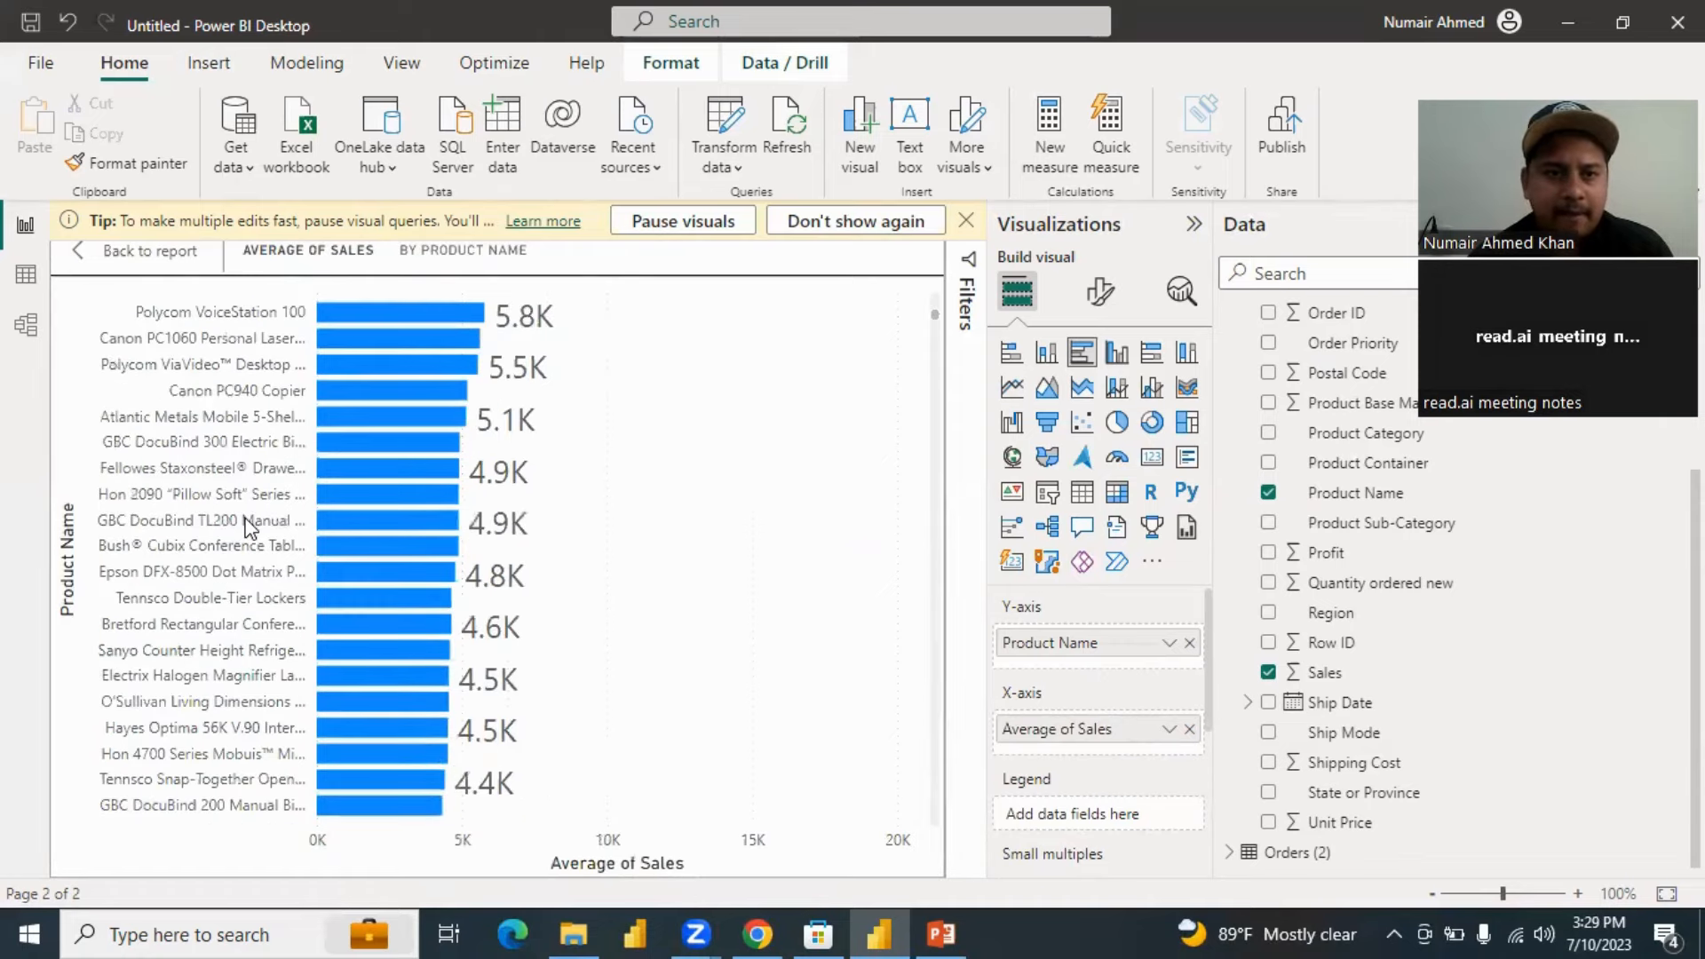
scroll(253, 570, down, 3)
scroll(197, 359, down, 3)
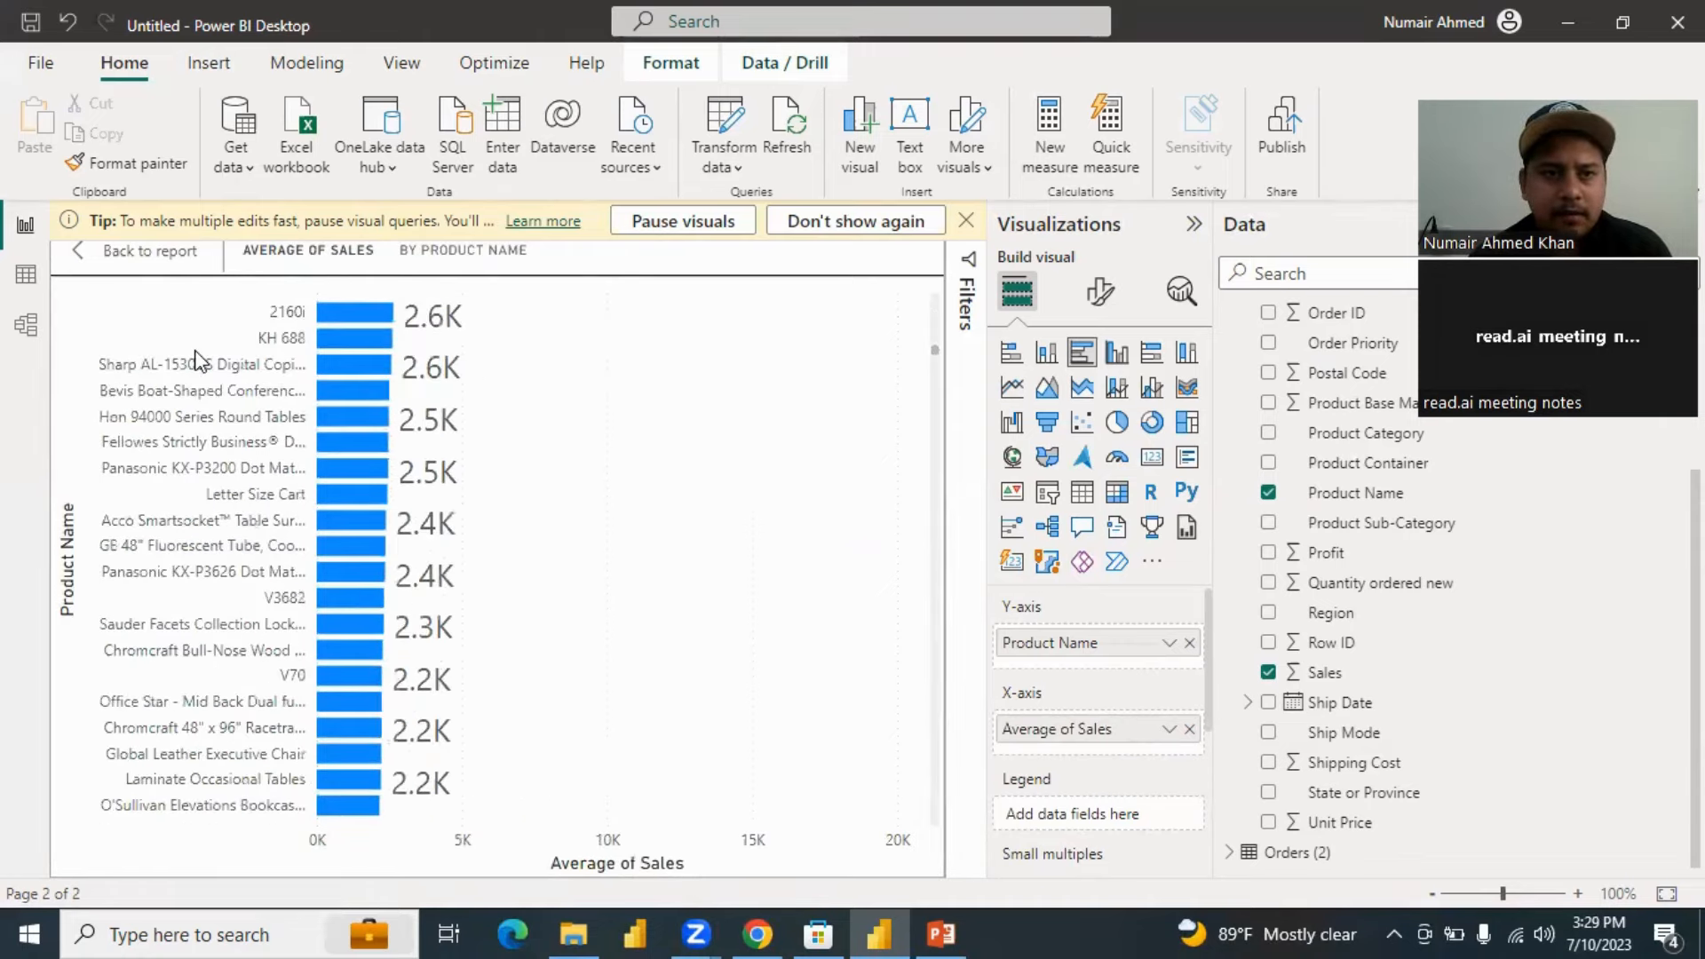
click(176, 255)
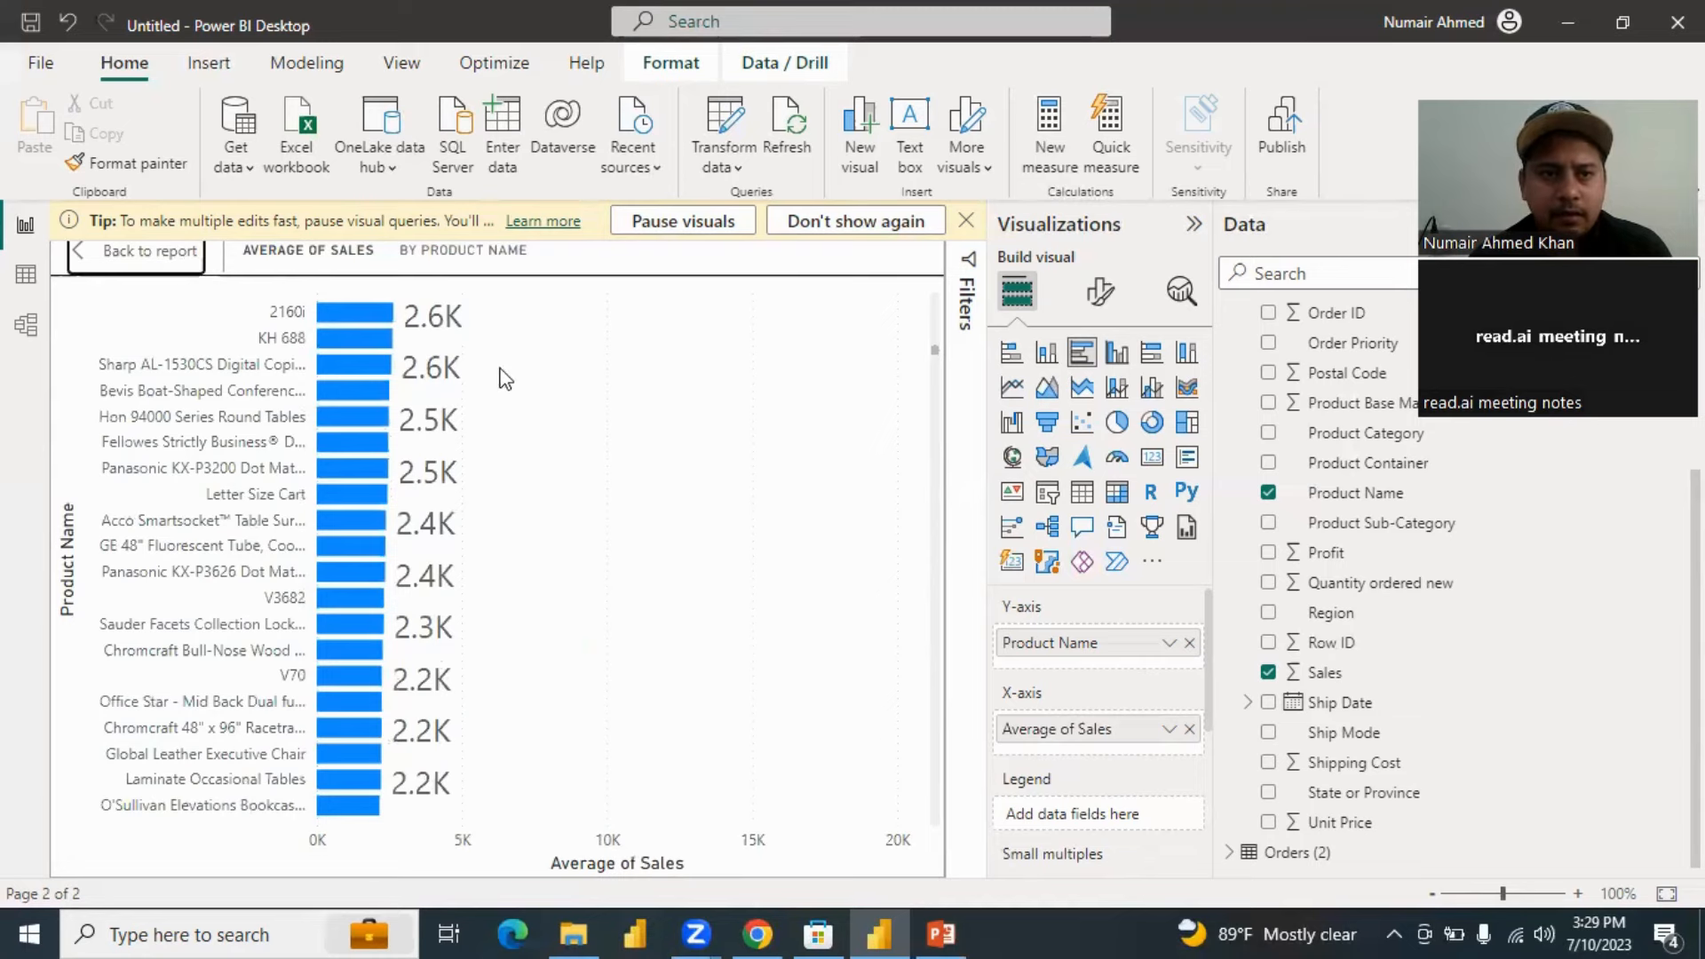
click(661, 337)
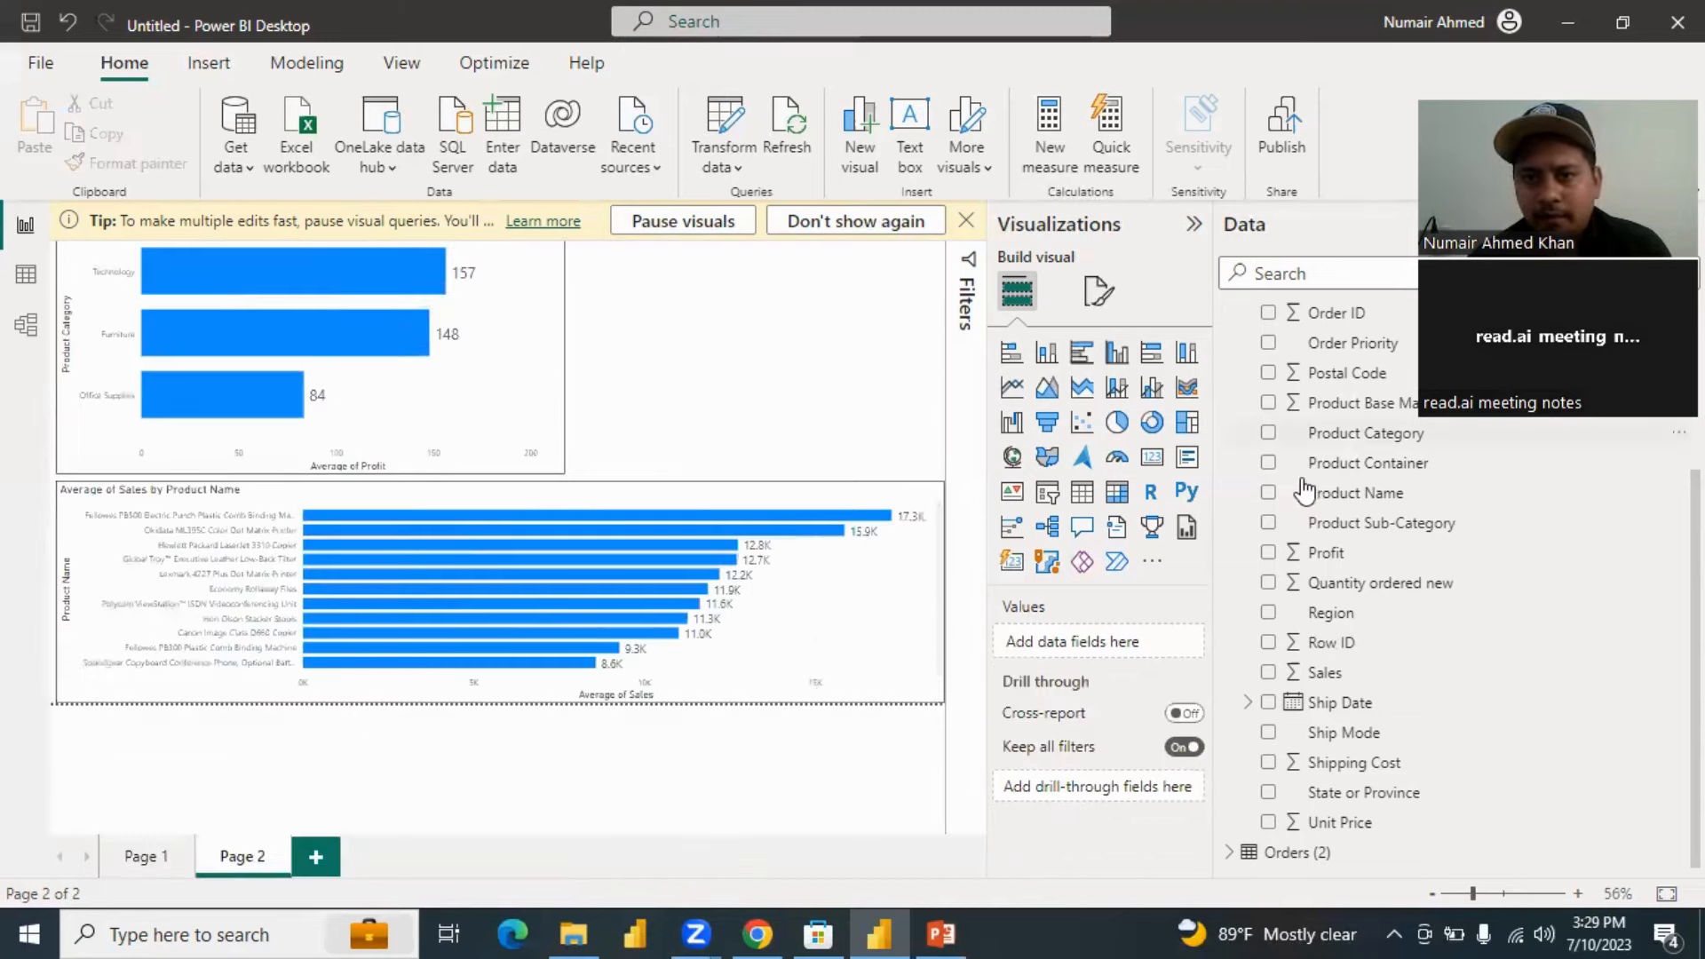
Add a pie chart of Sales by Region beside the average profit chart and collapse the Visualizations pane.
click(1269, 612)
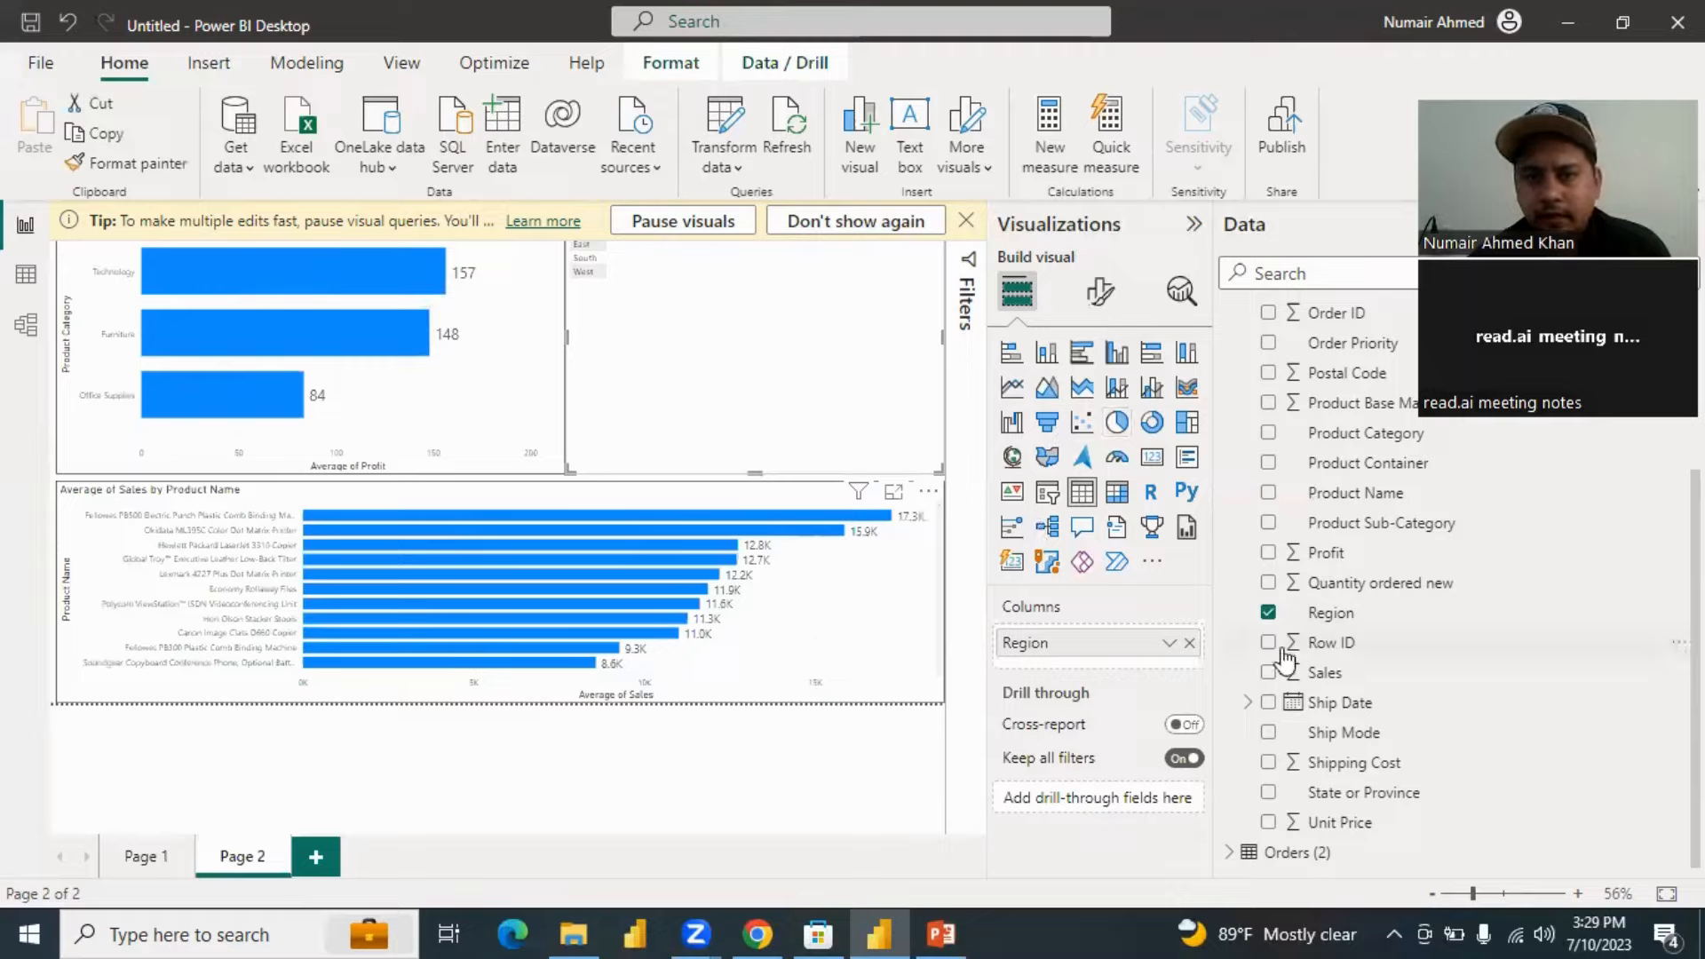
click(1268, 672)
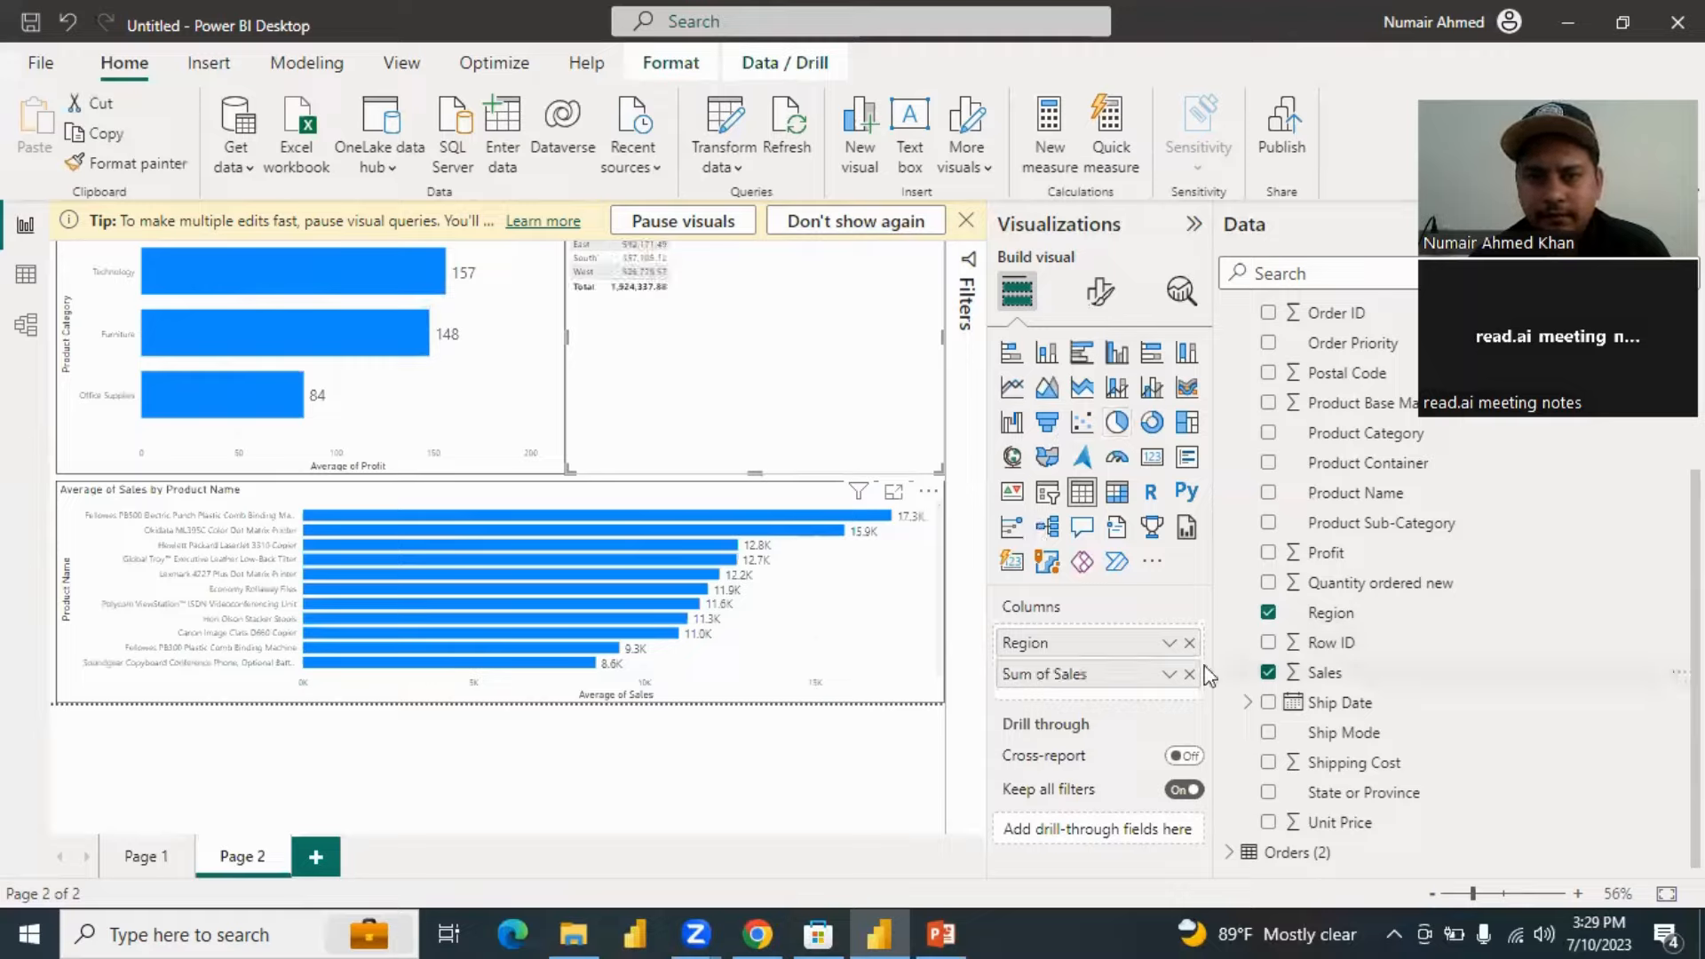
click(1117, 425)
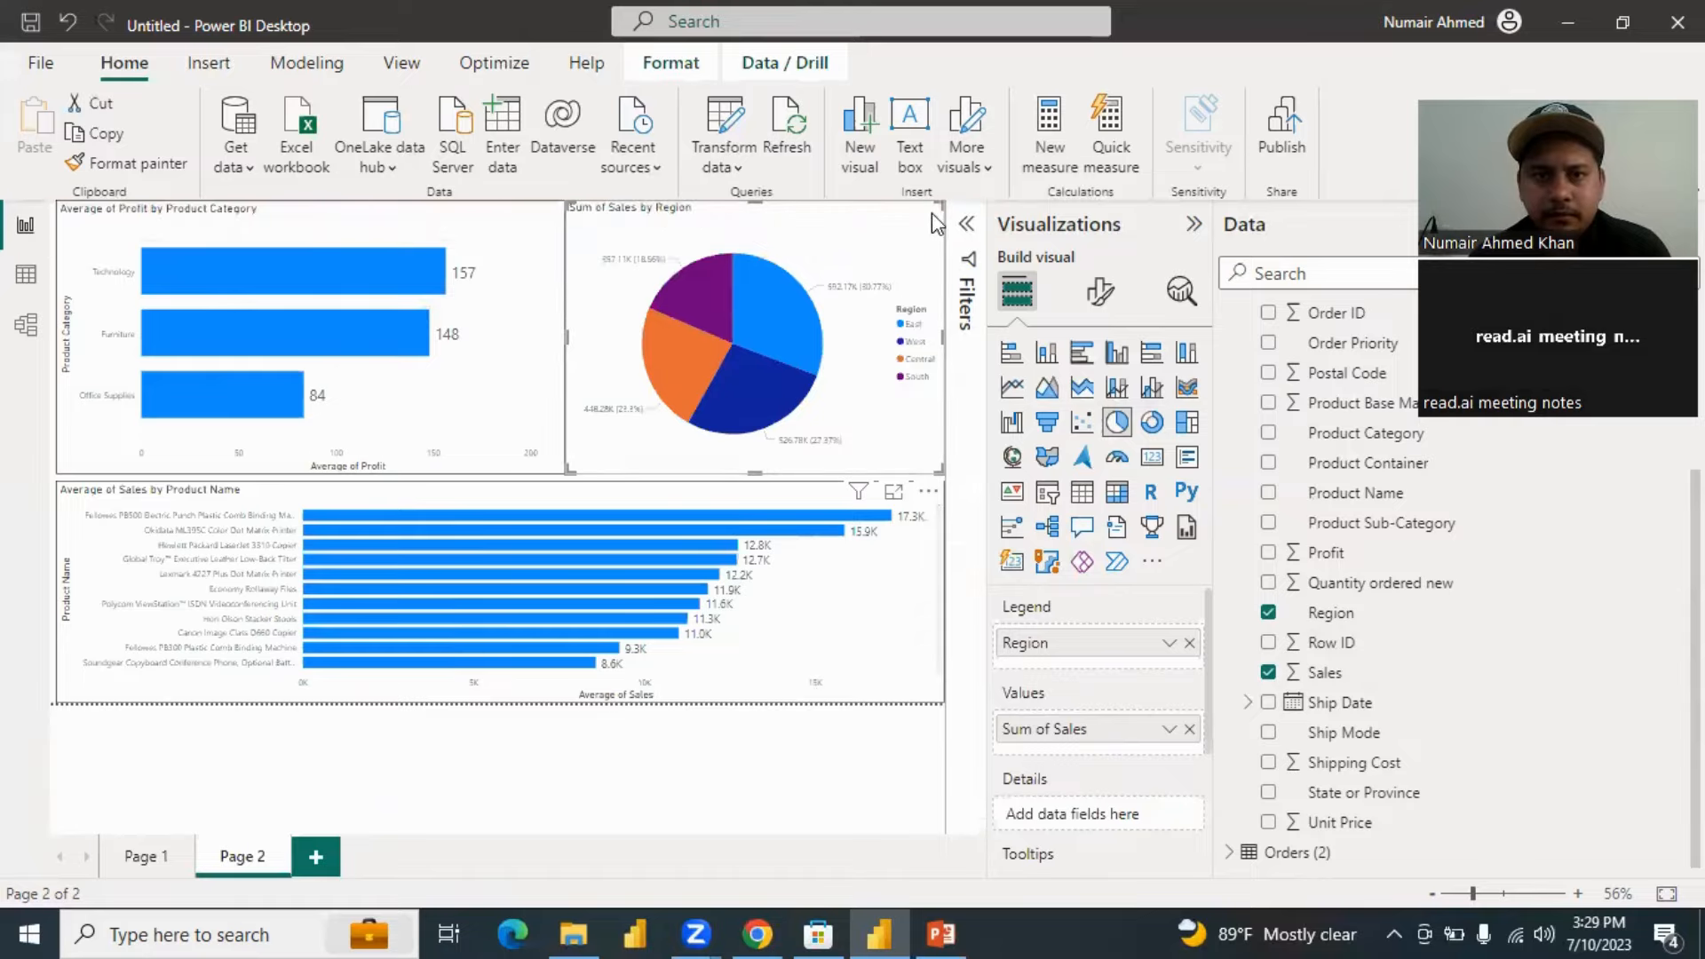
click(1193, 225)
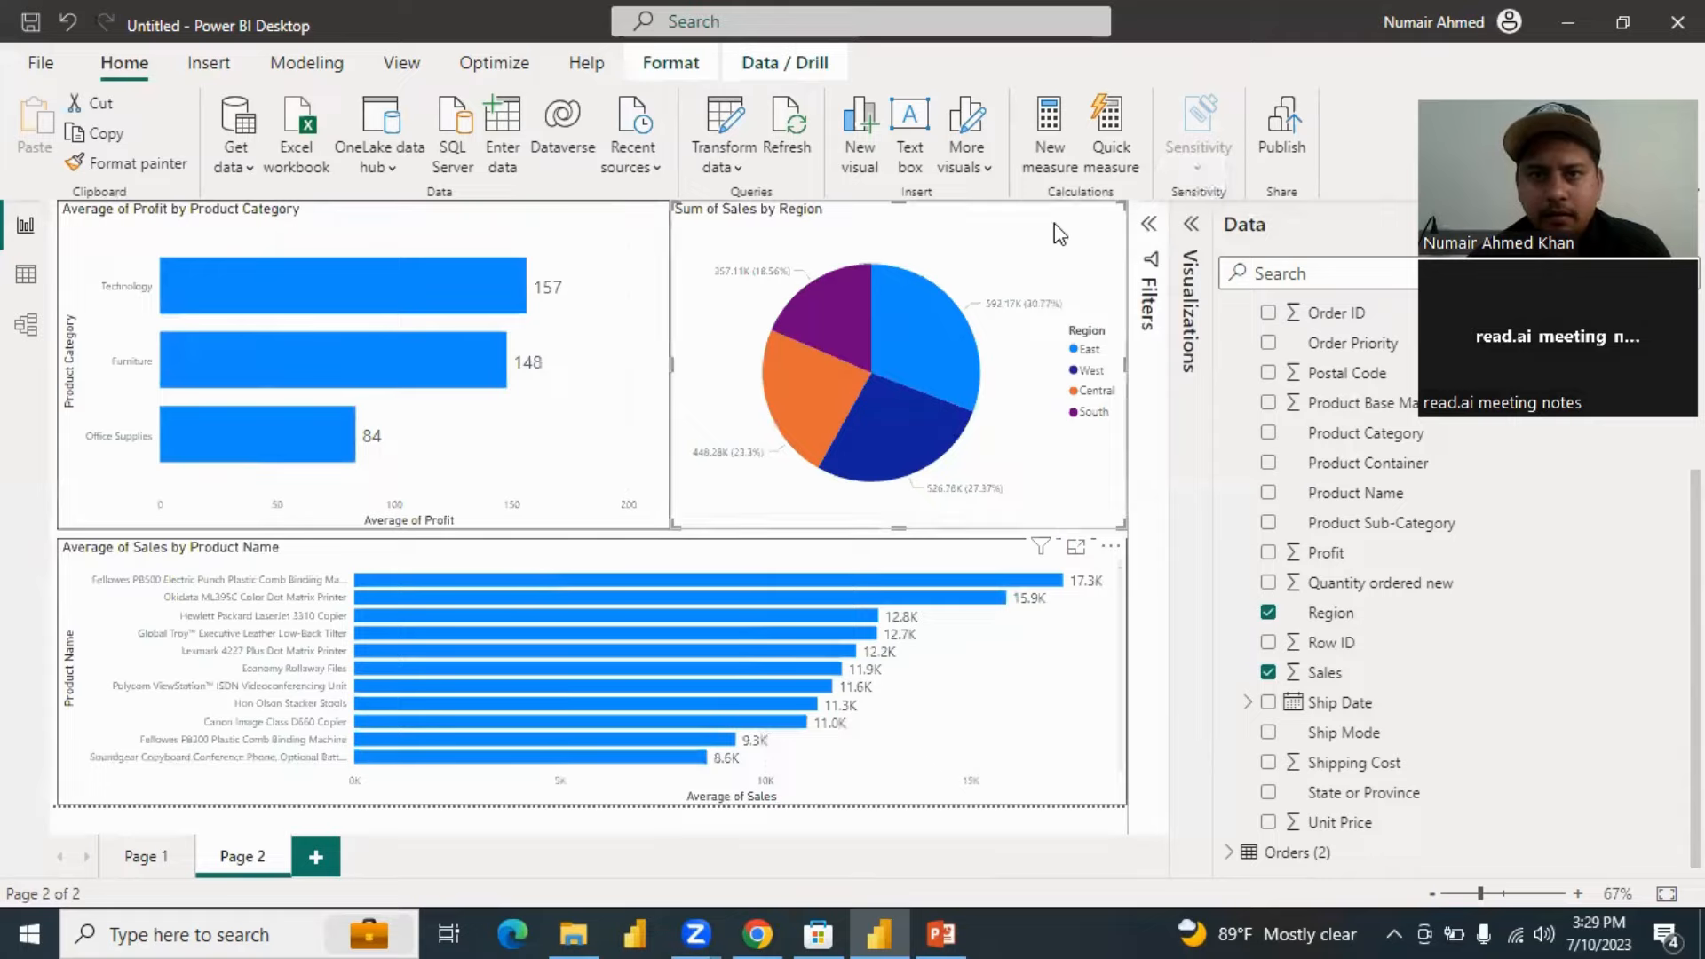
Cross-highlight the other charts by the East slice of the region pie chart, and clear the highlight.
click(946, 343)
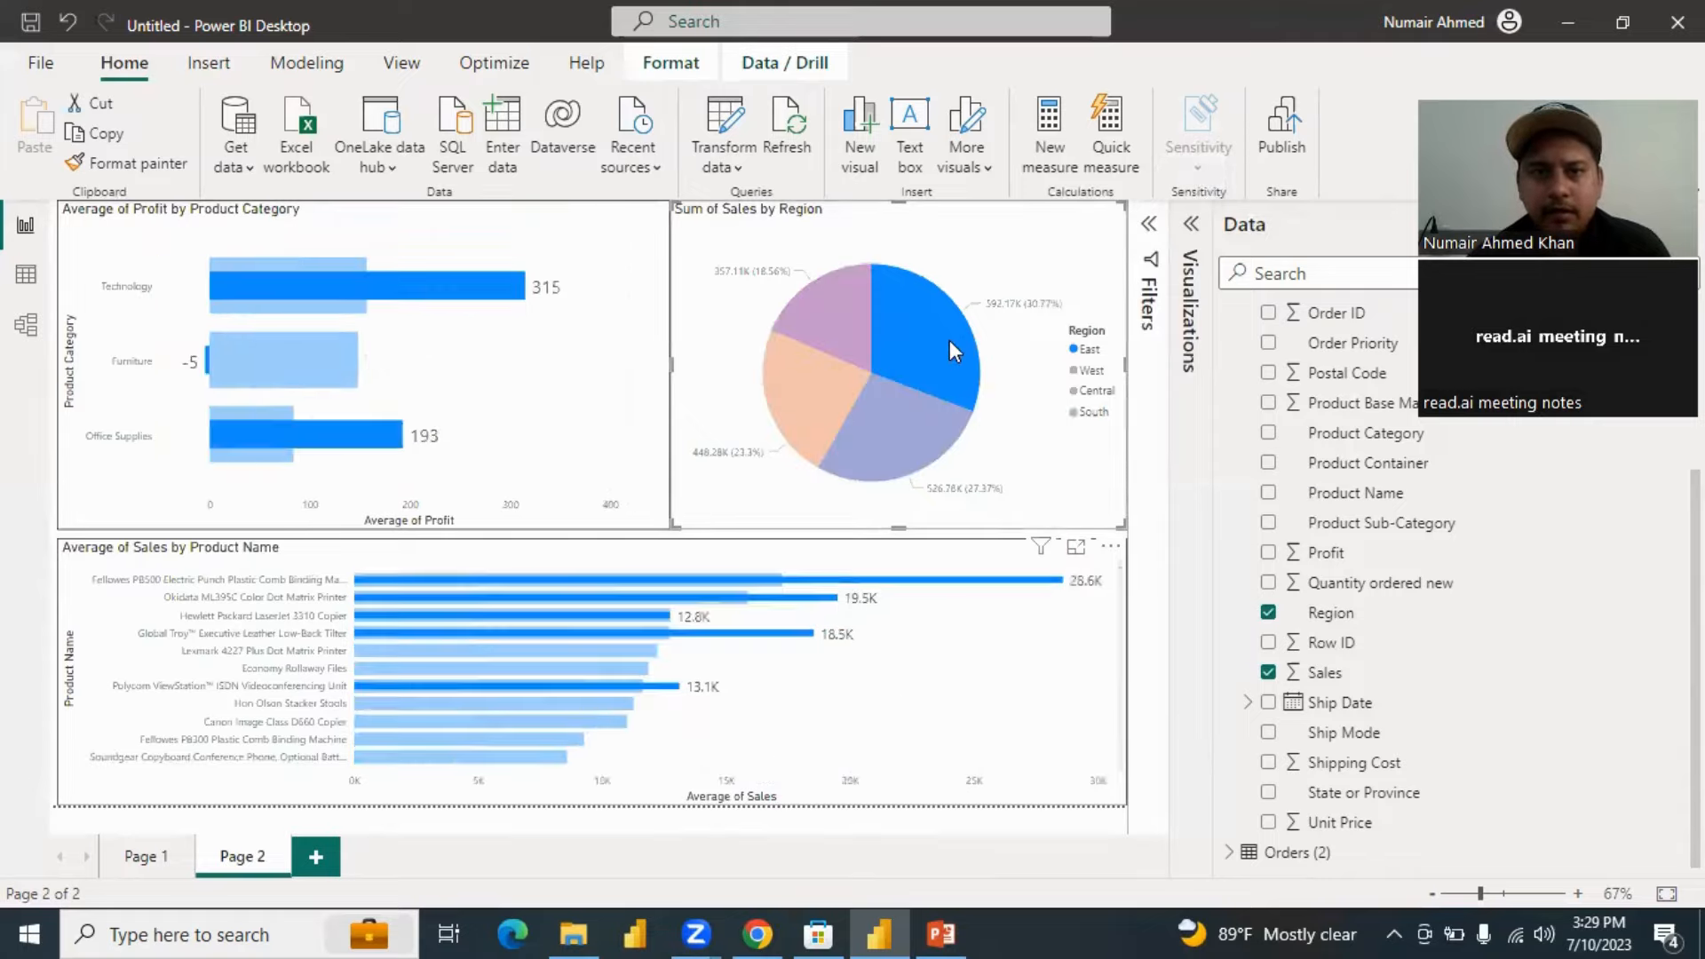
mouse_move(904, 349)
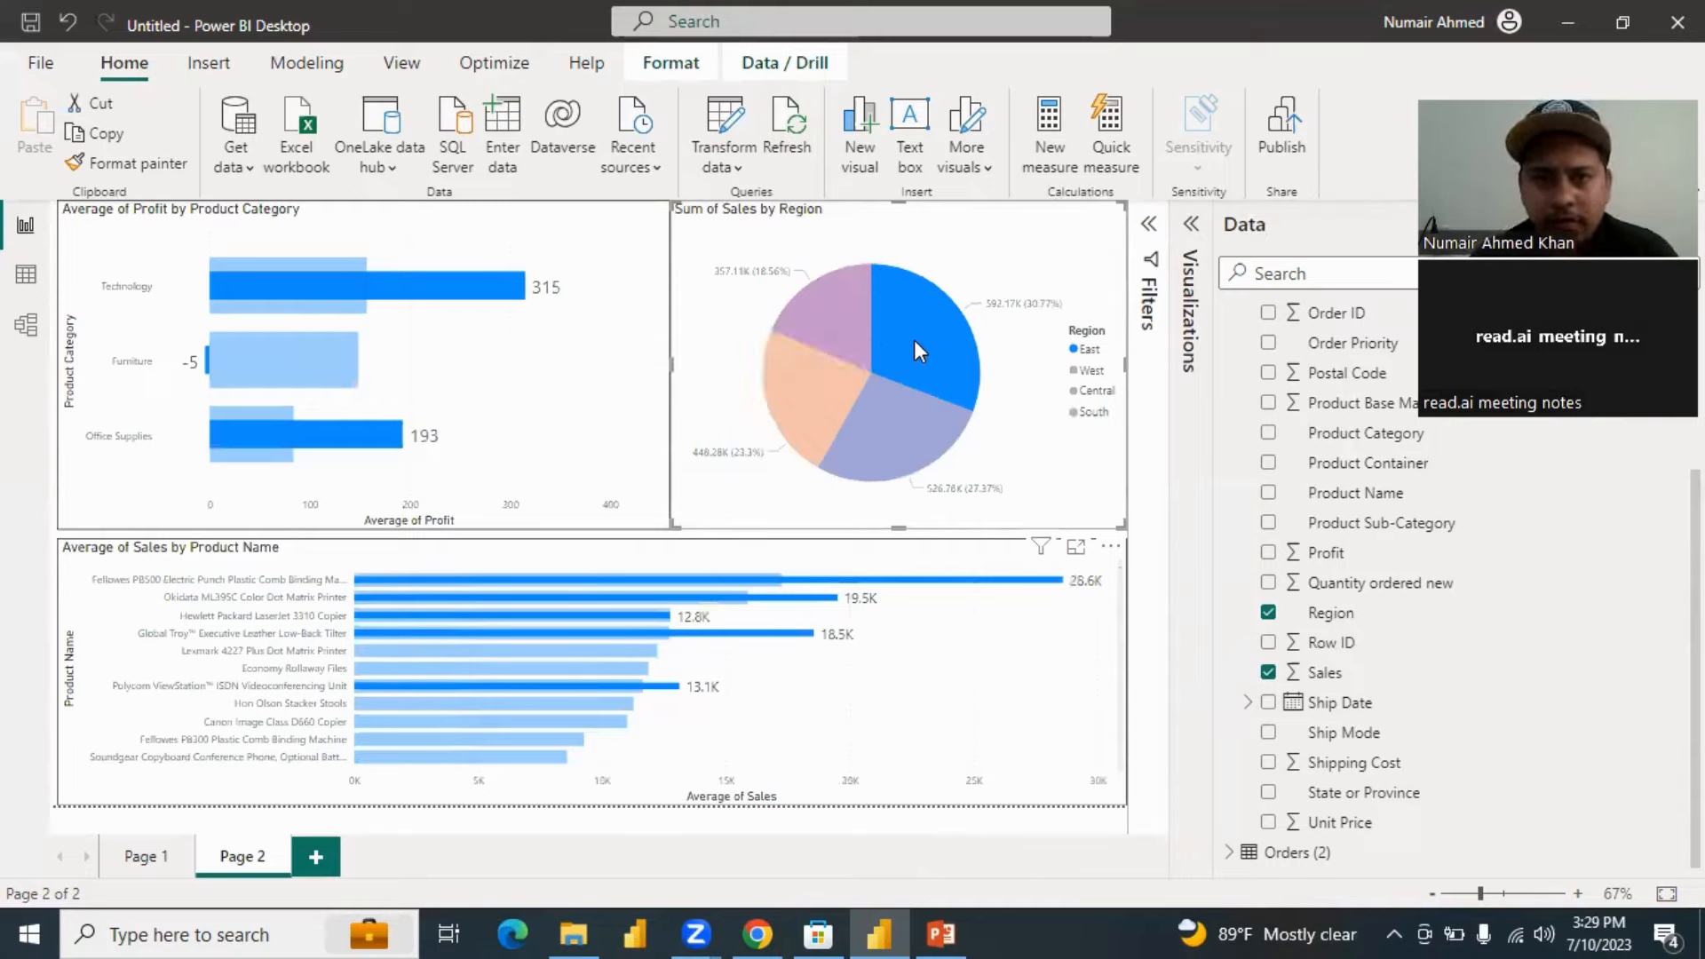
click(1009, 293)
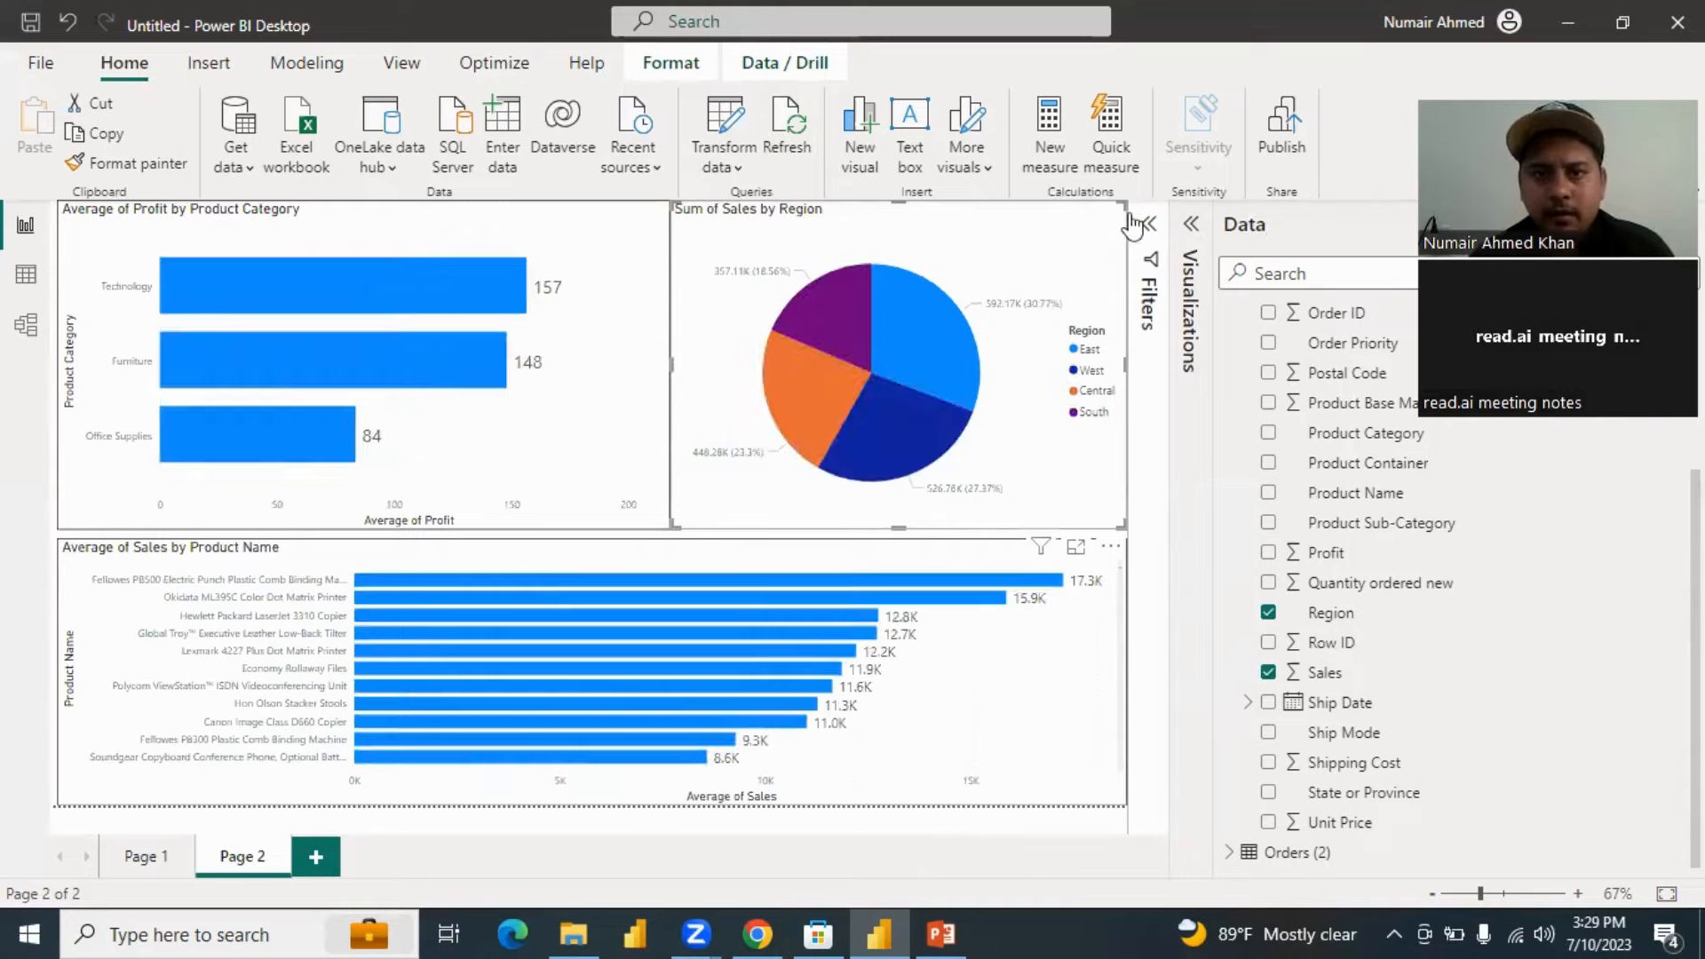
Generate a text summary of the sales by region pie chart, widen its box to read it, and remove it.
right_click(1087, 251)
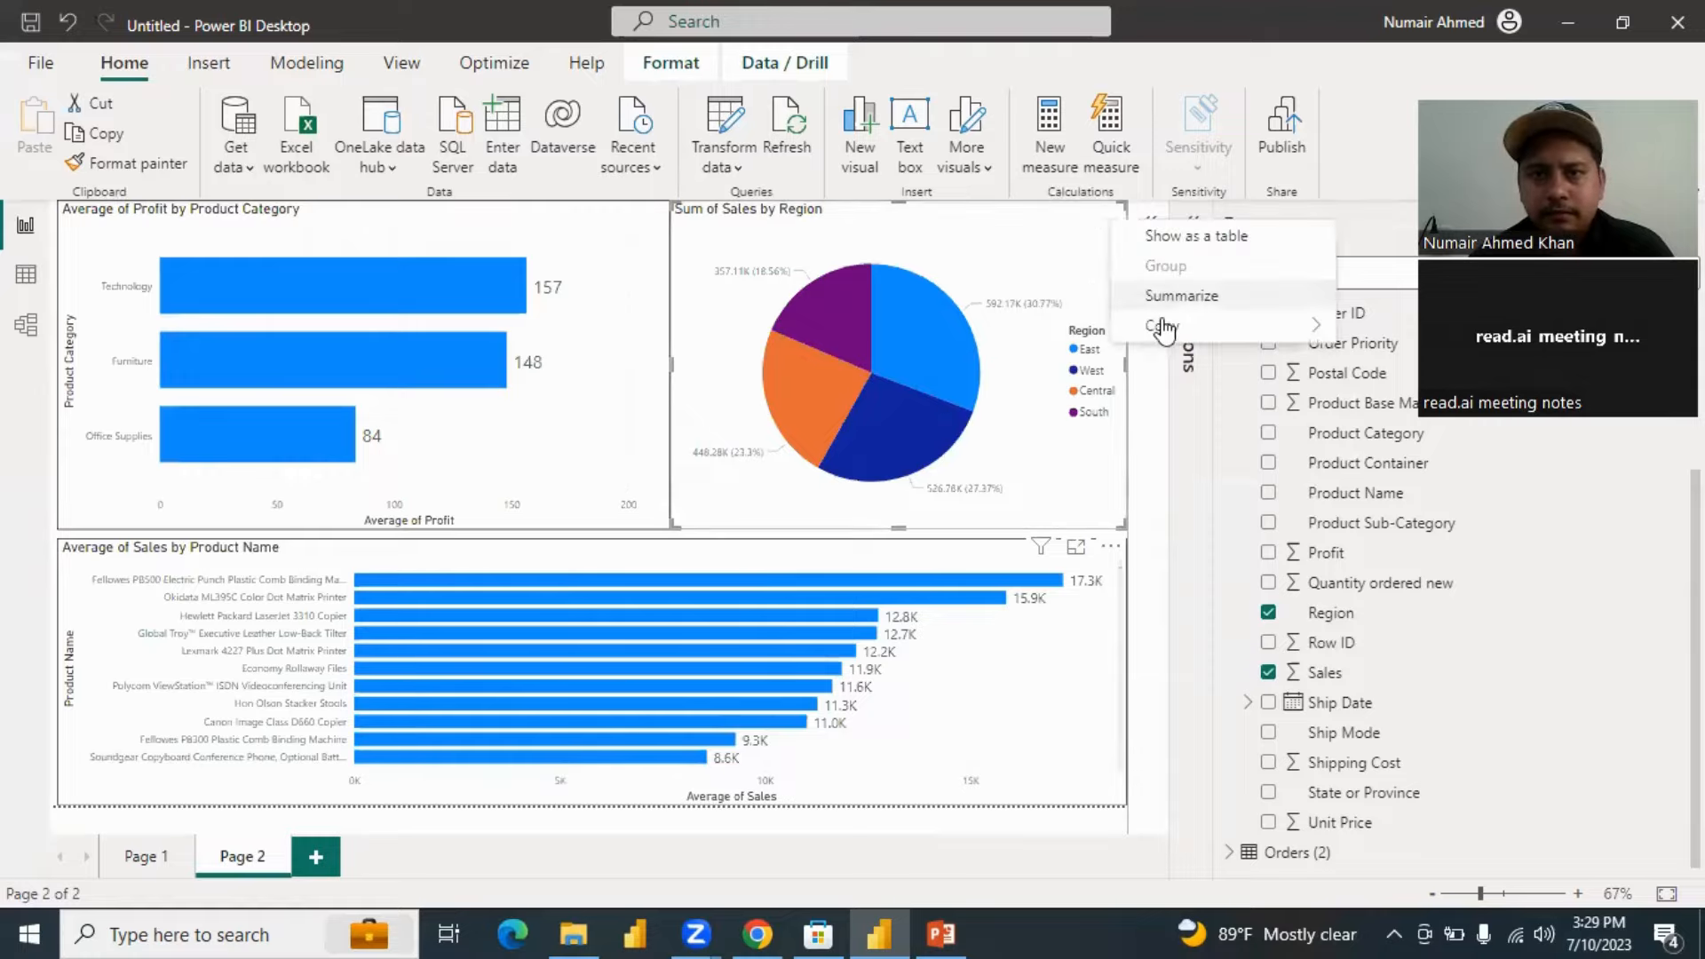
mouse_move(1179, 326)
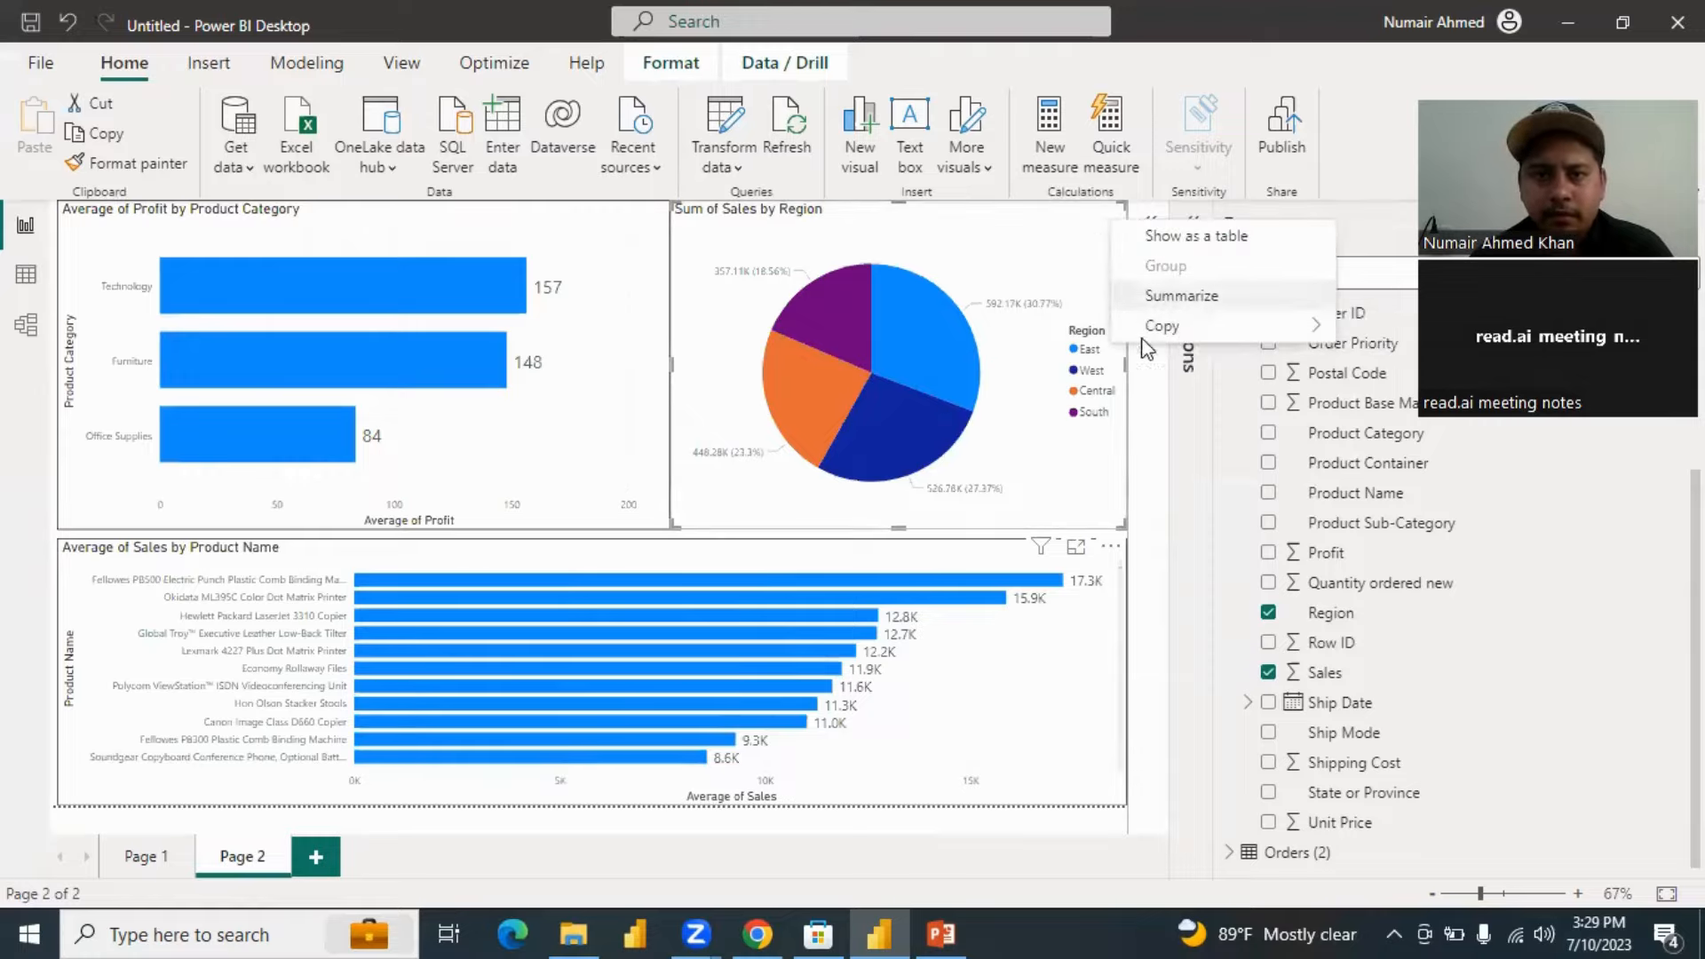
click(1180, 295)
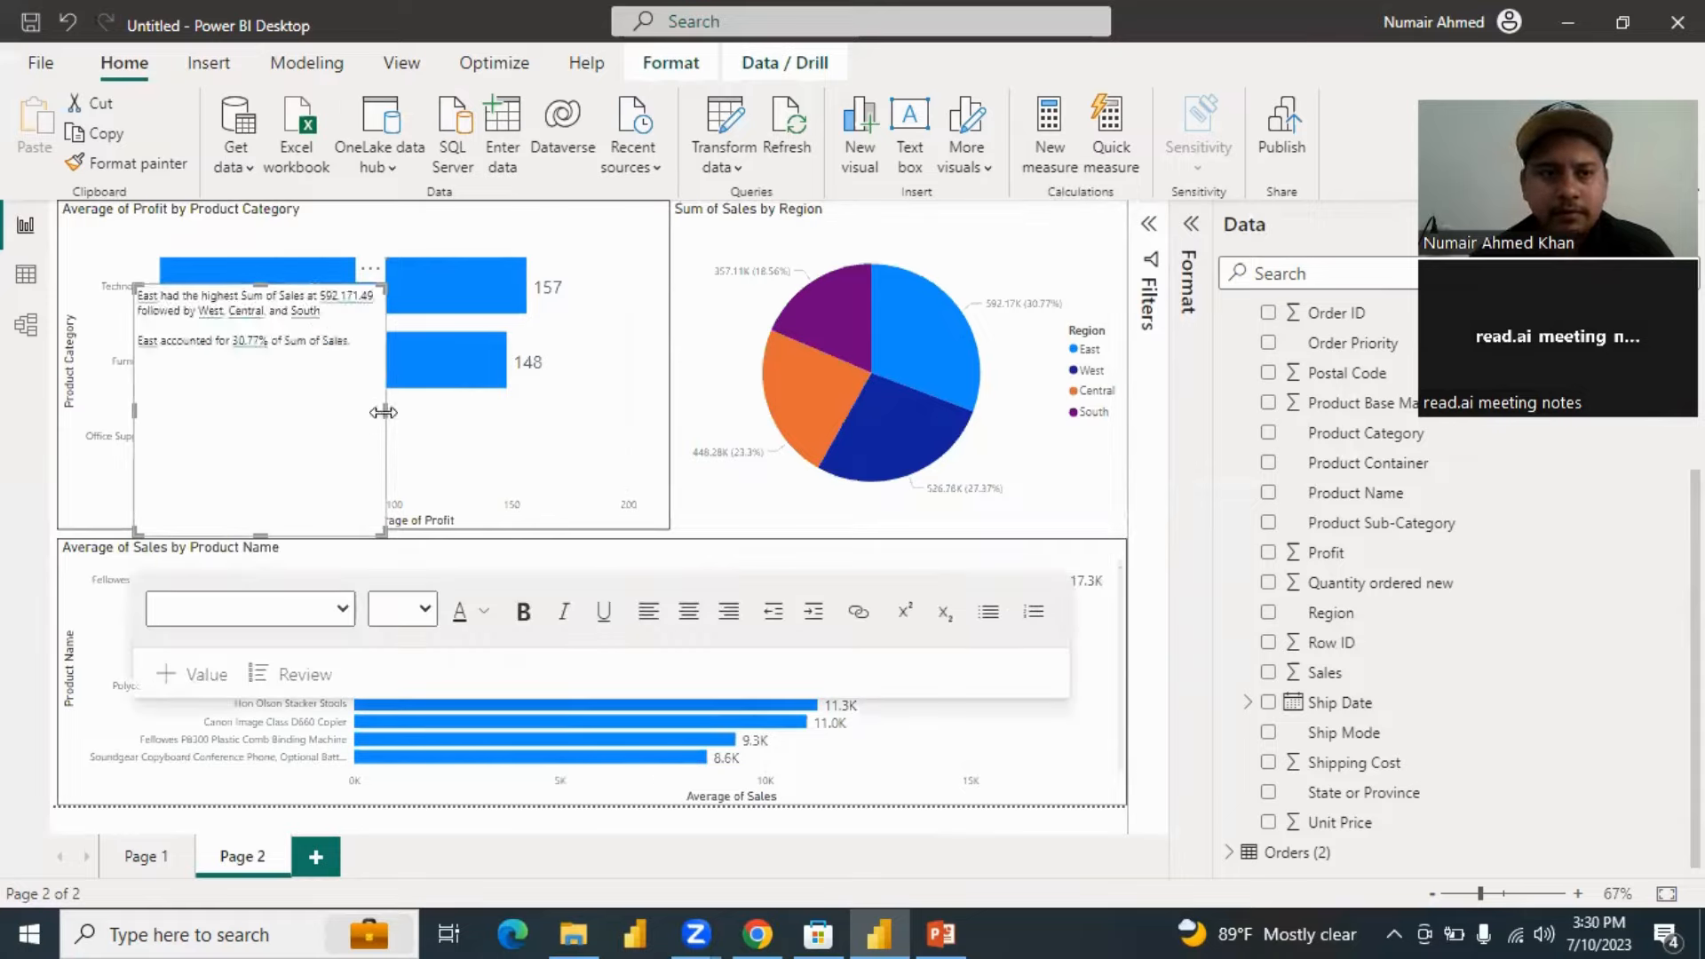
drag(382, 408, 839, 424)
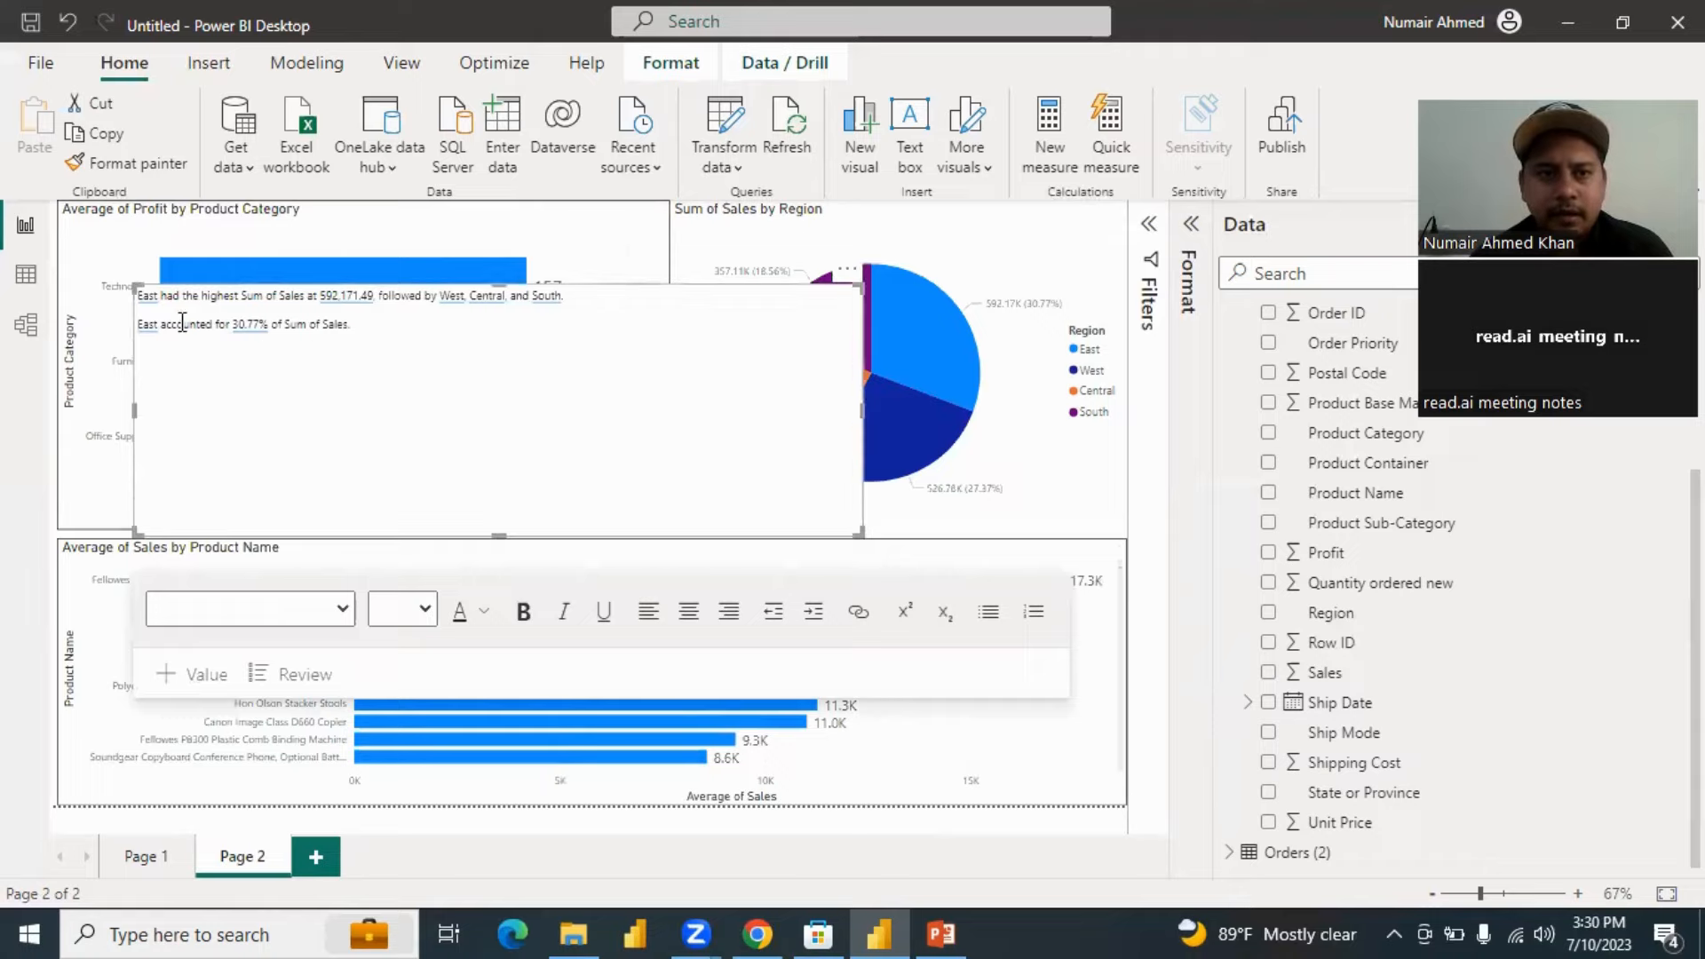
click(135, 336)
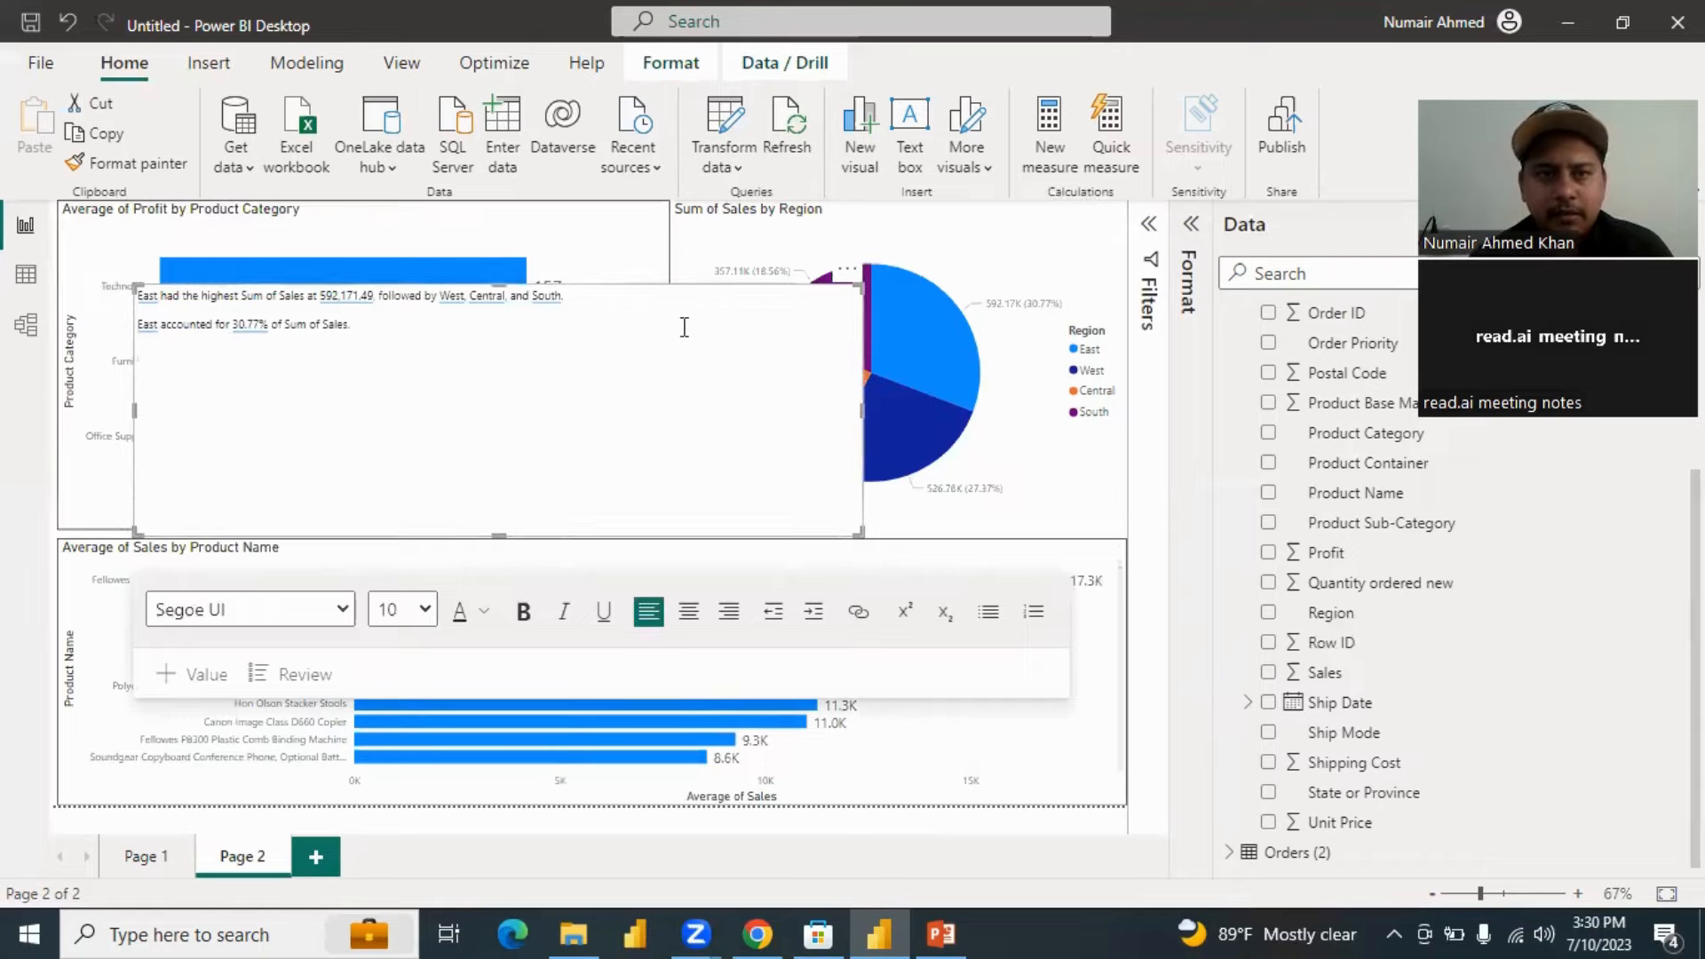
click(849, 270)
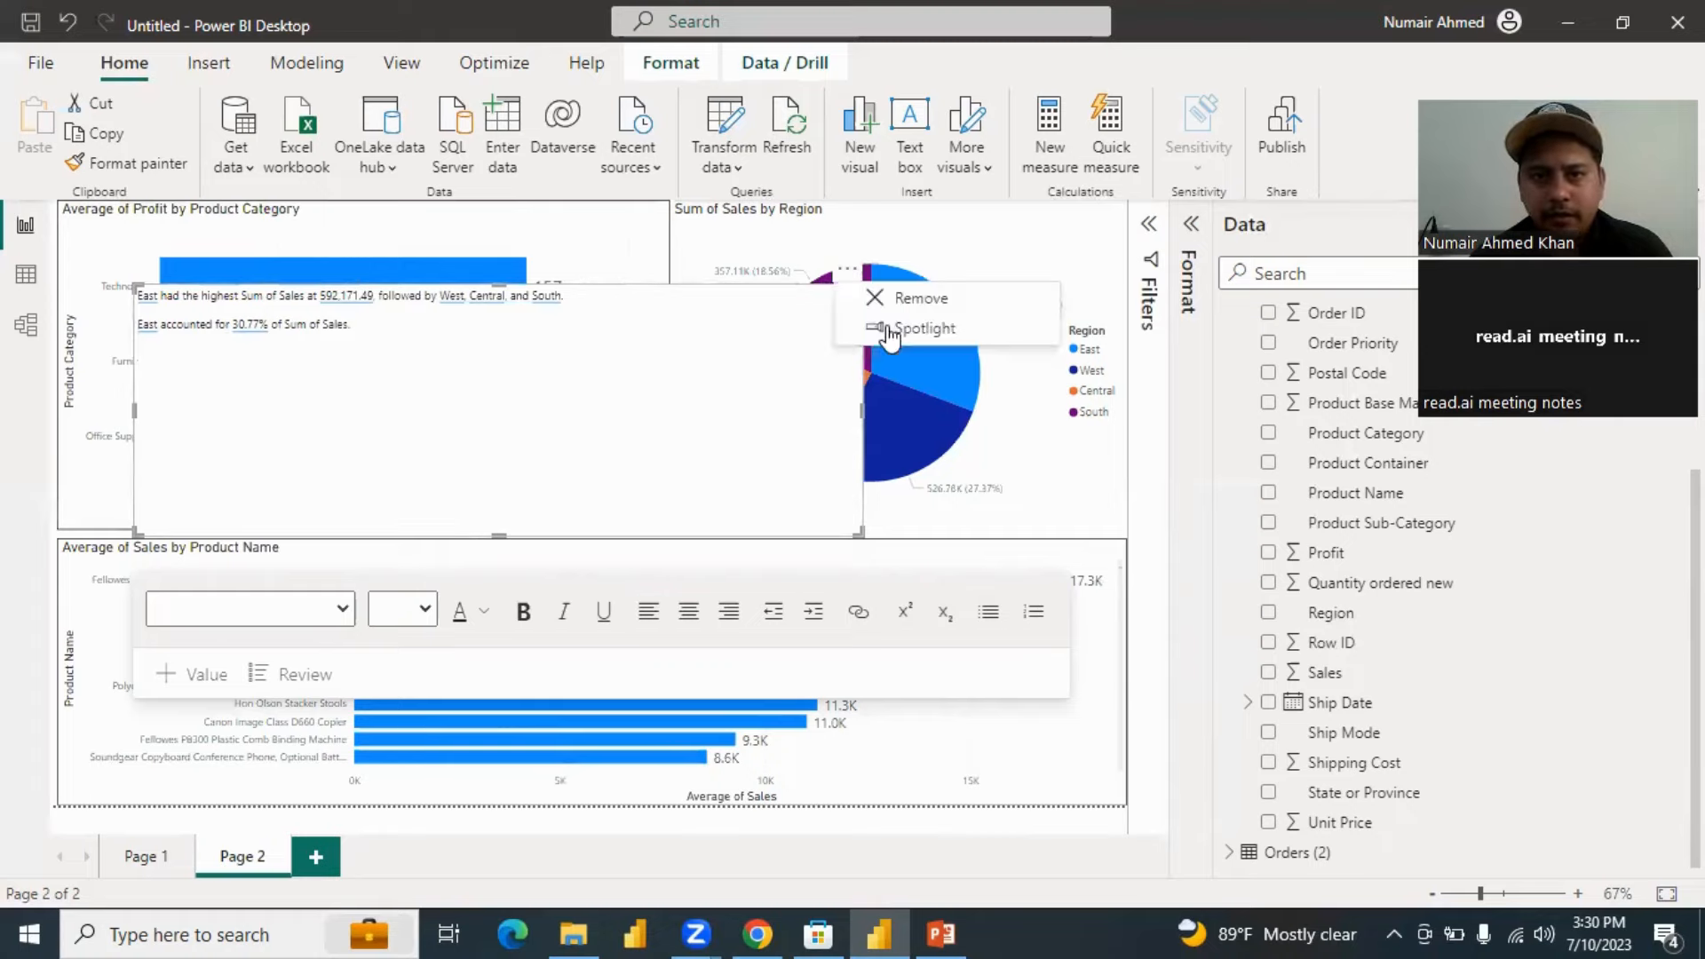
click(931, 300)
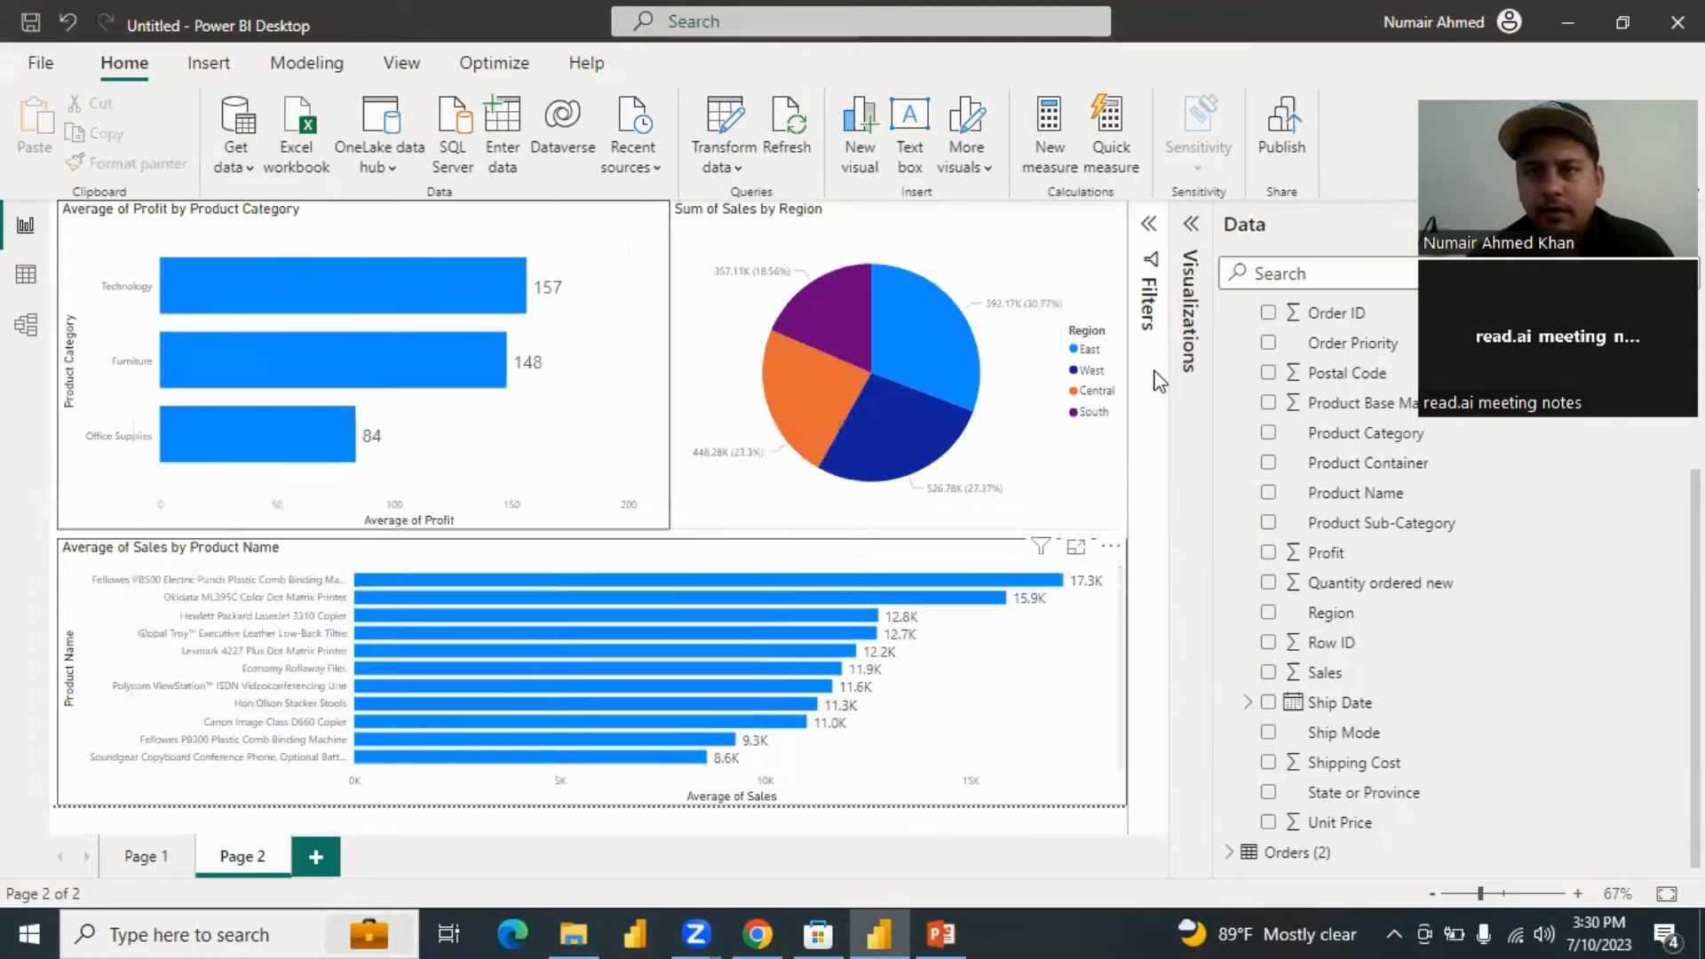